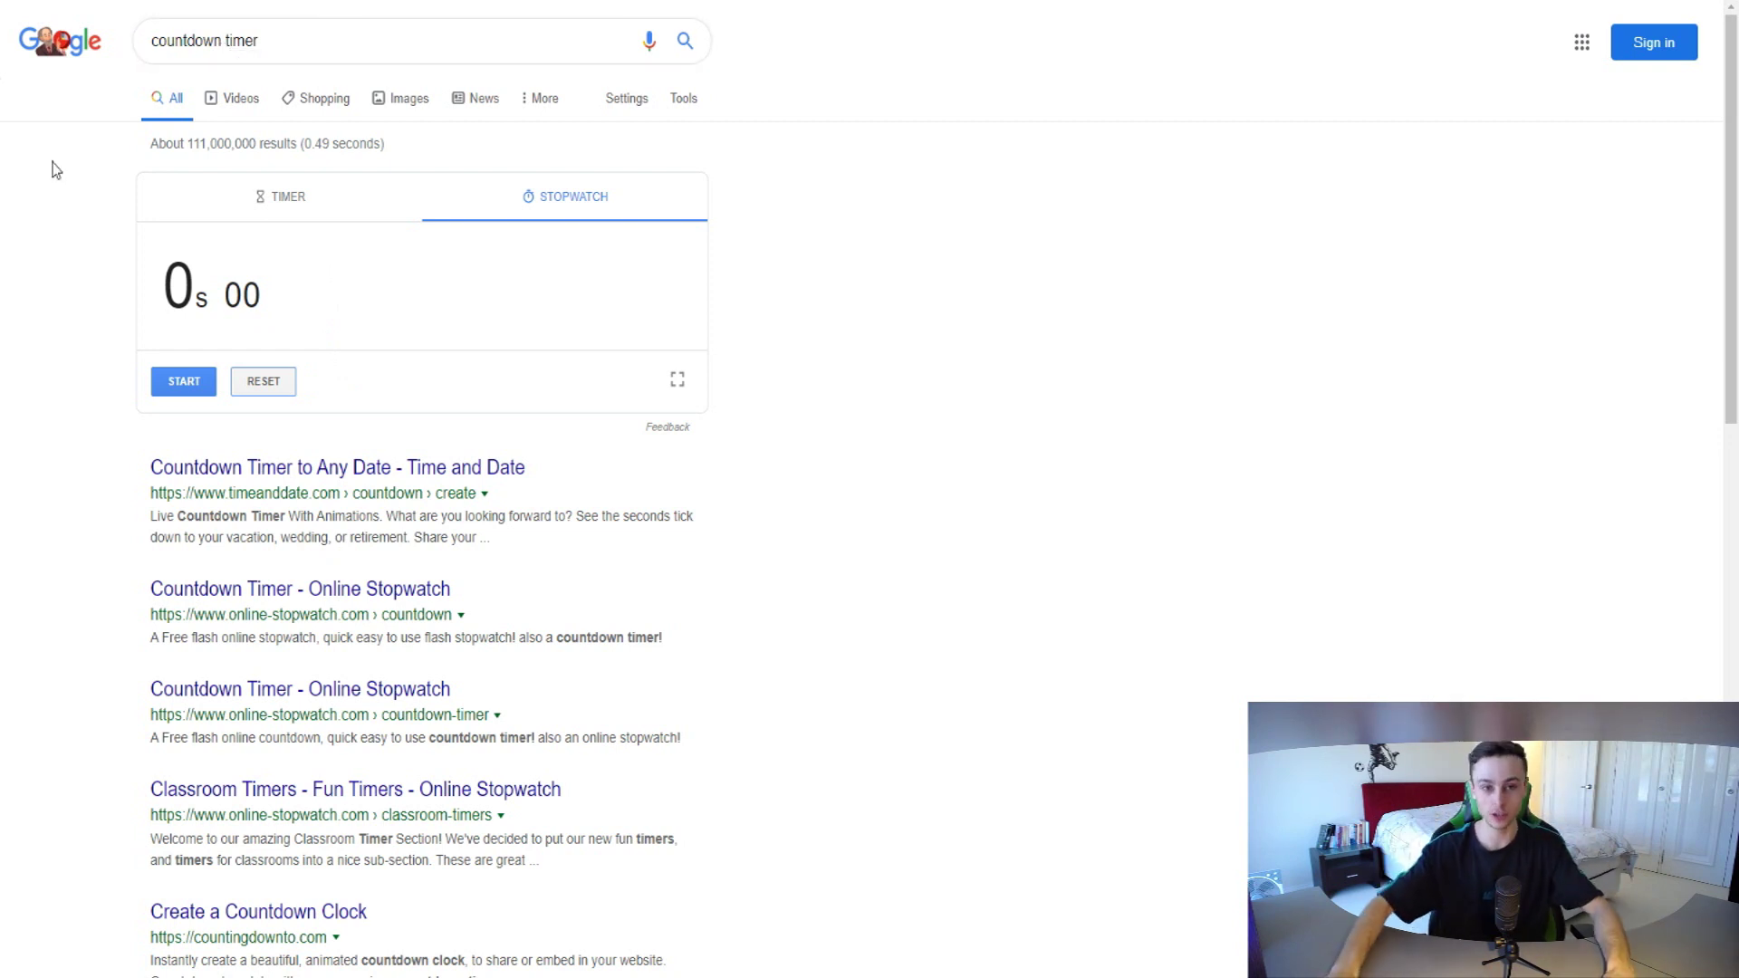
Step: Show the Thumbnail Blaster promo video and highlight the More Video Views benefit
key("ctrl+Tab")
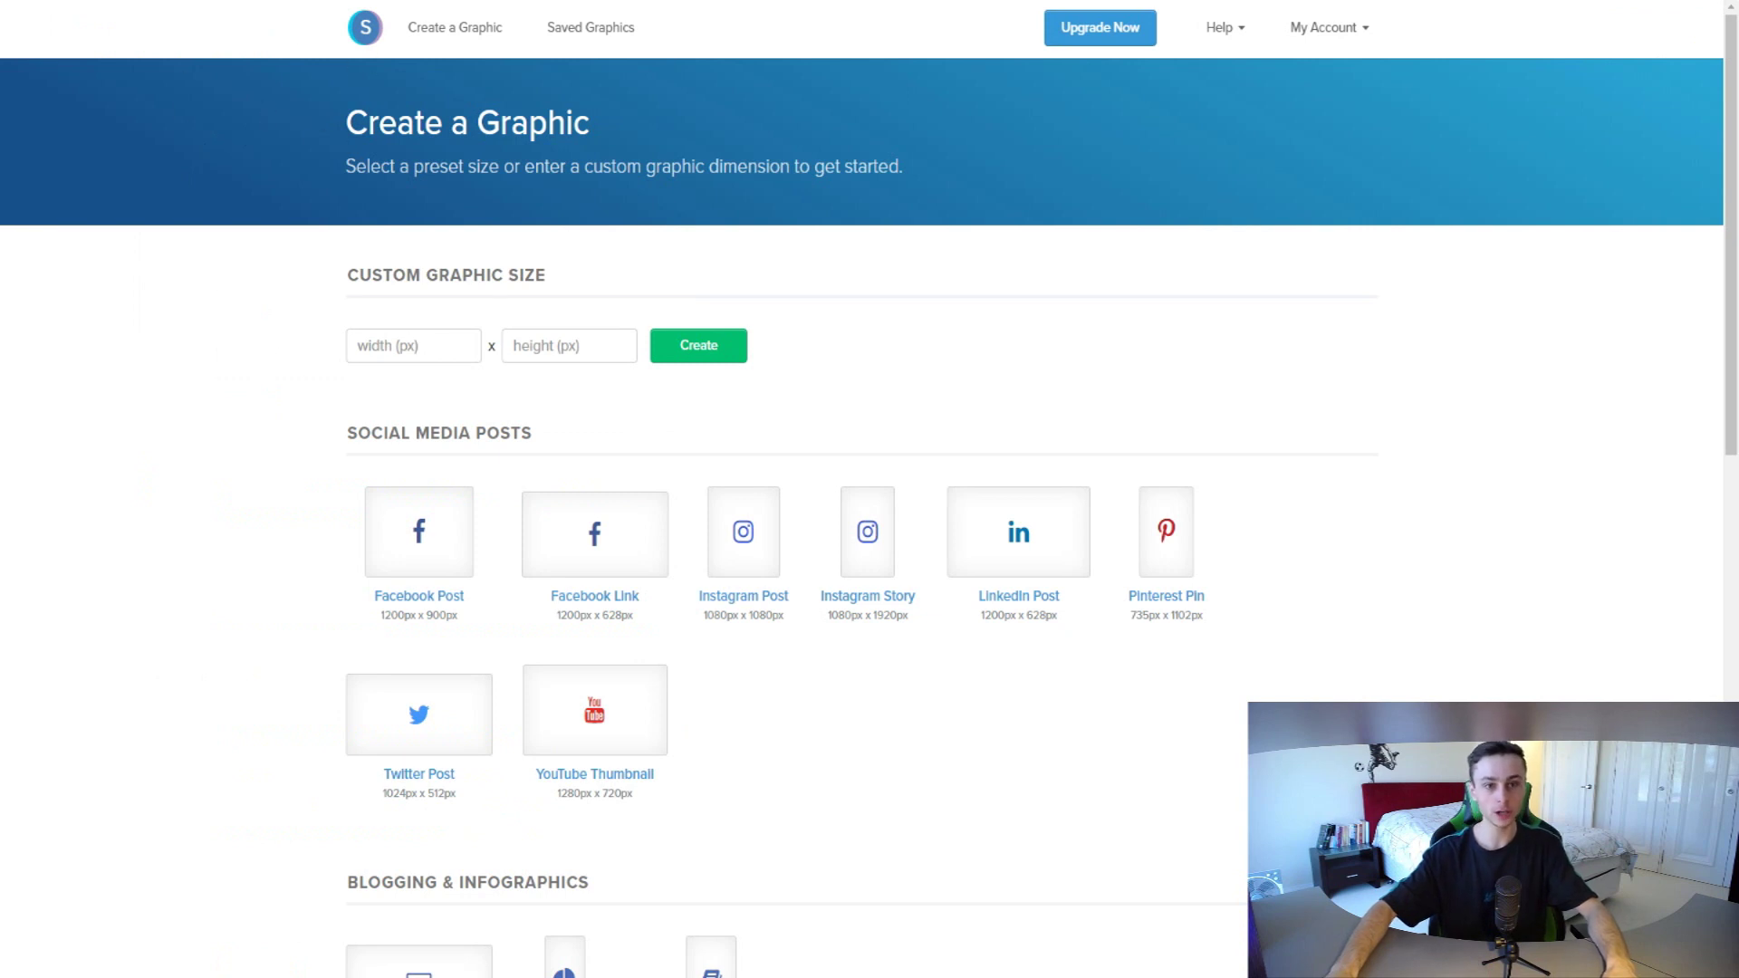
key("ctrl+Tab")
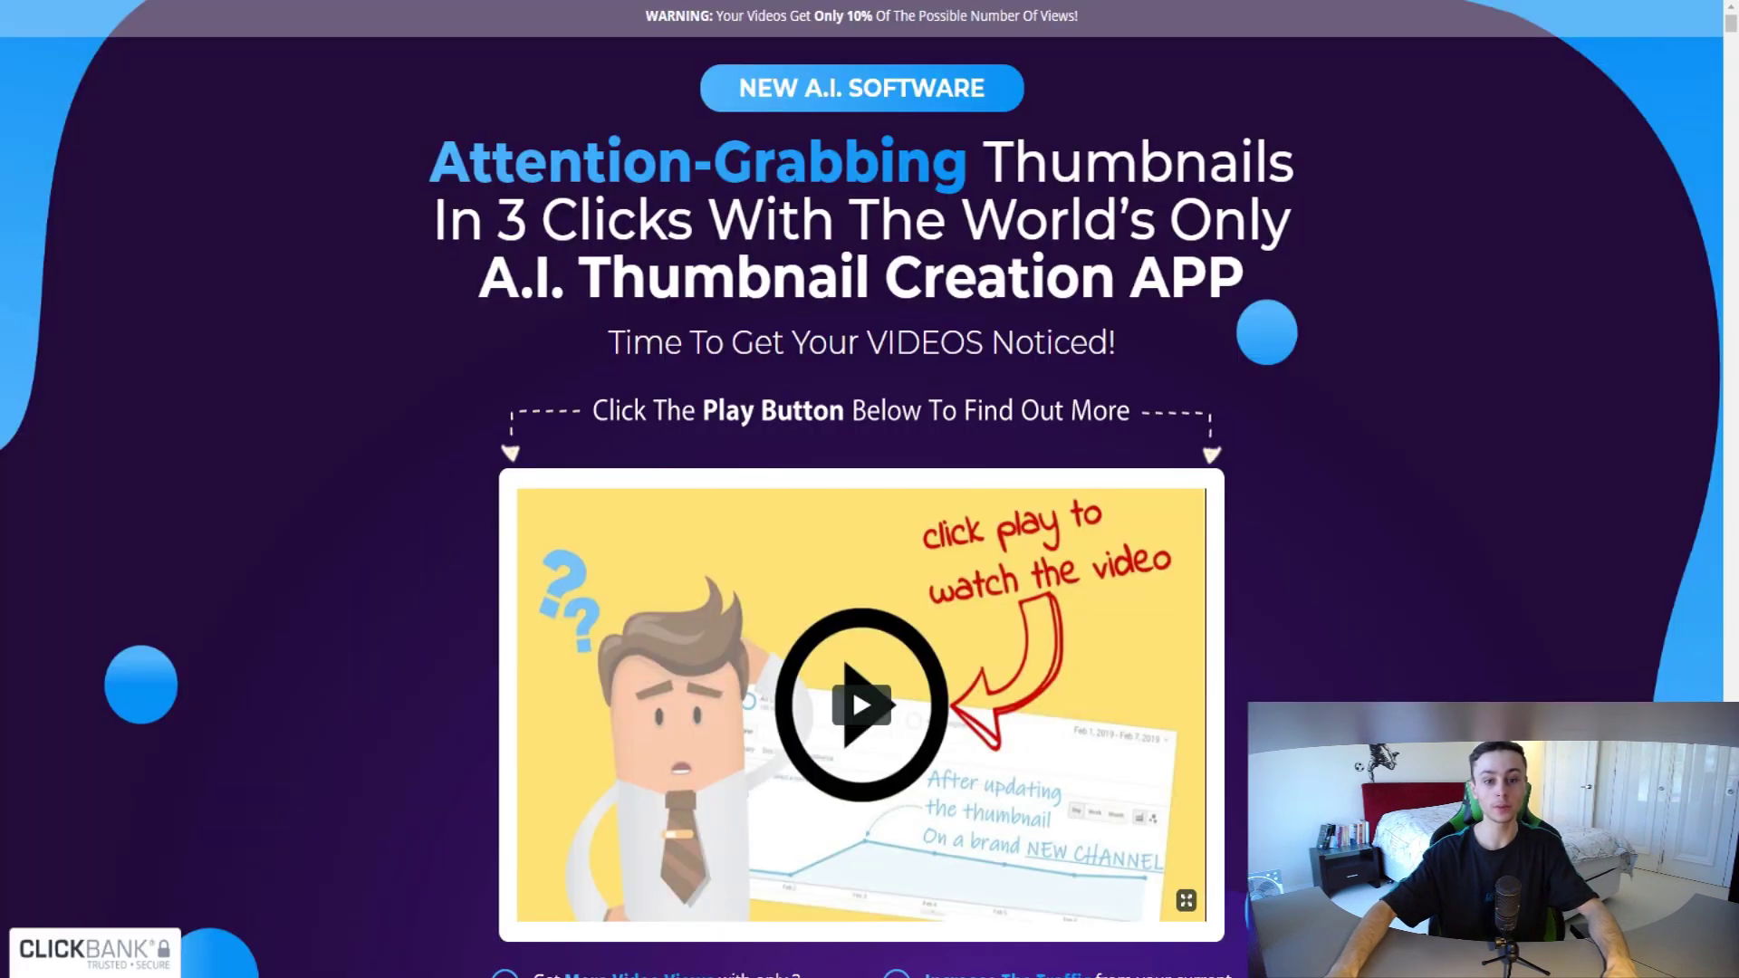
scroll(381, 210, "down", 20)
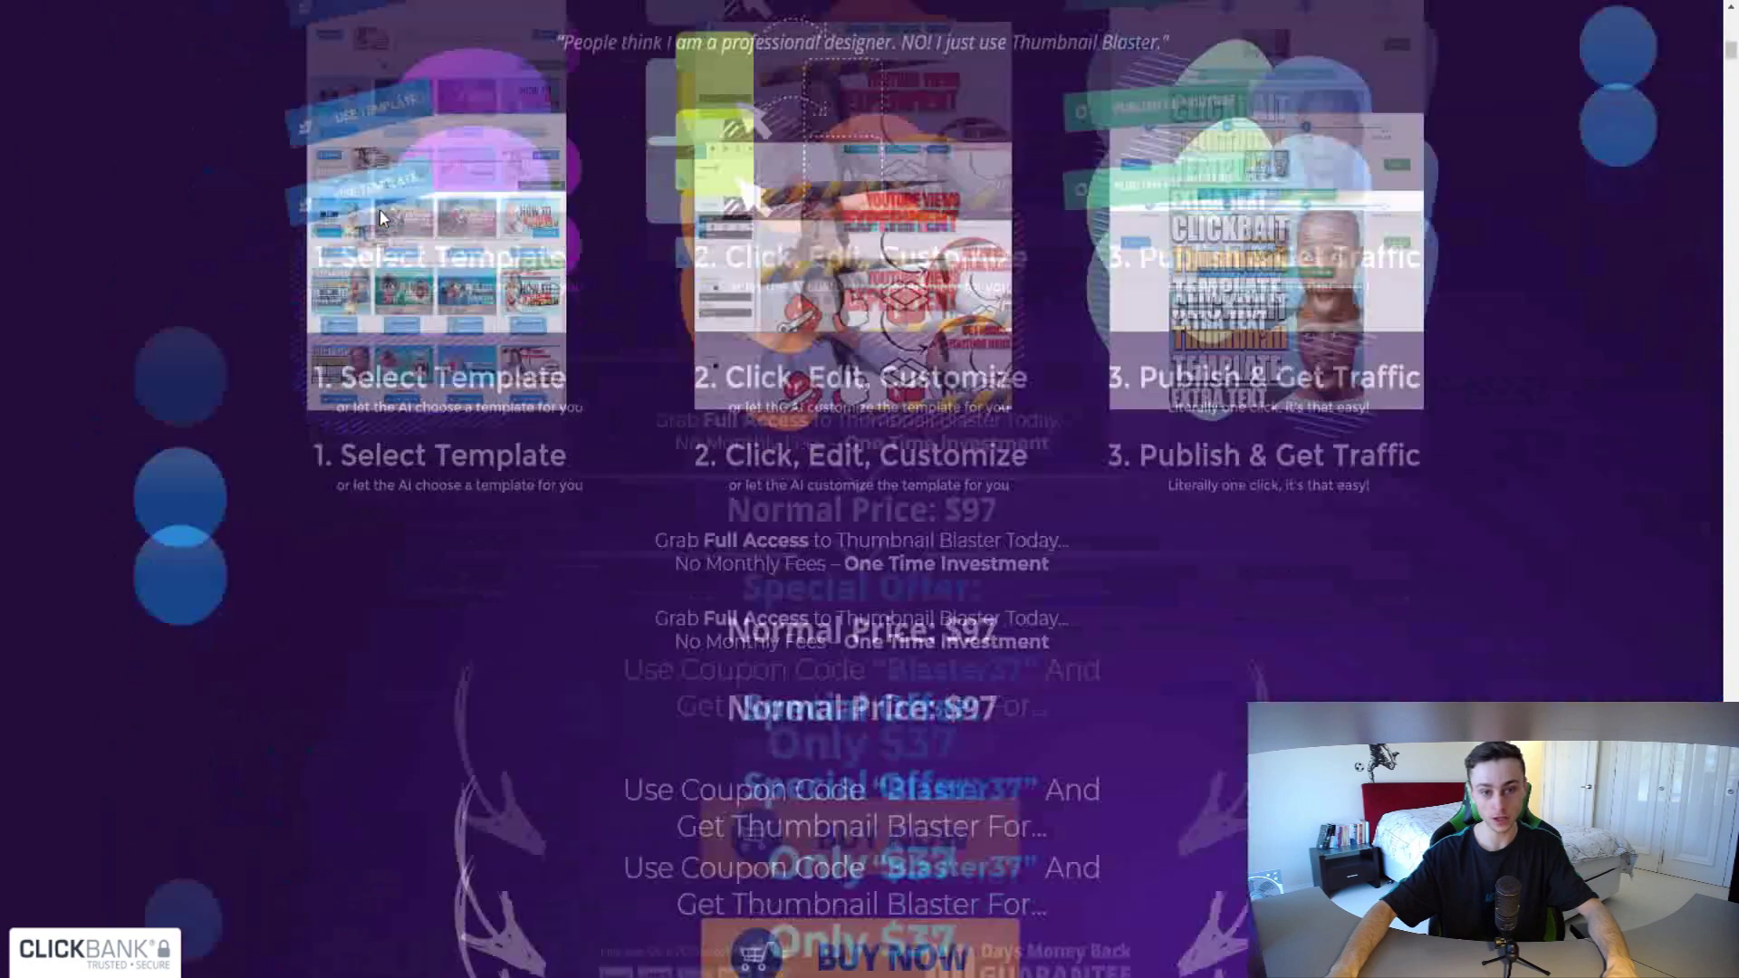
scroll(379, 210, "up", 5)
scroll(379, 210, "up", 12)
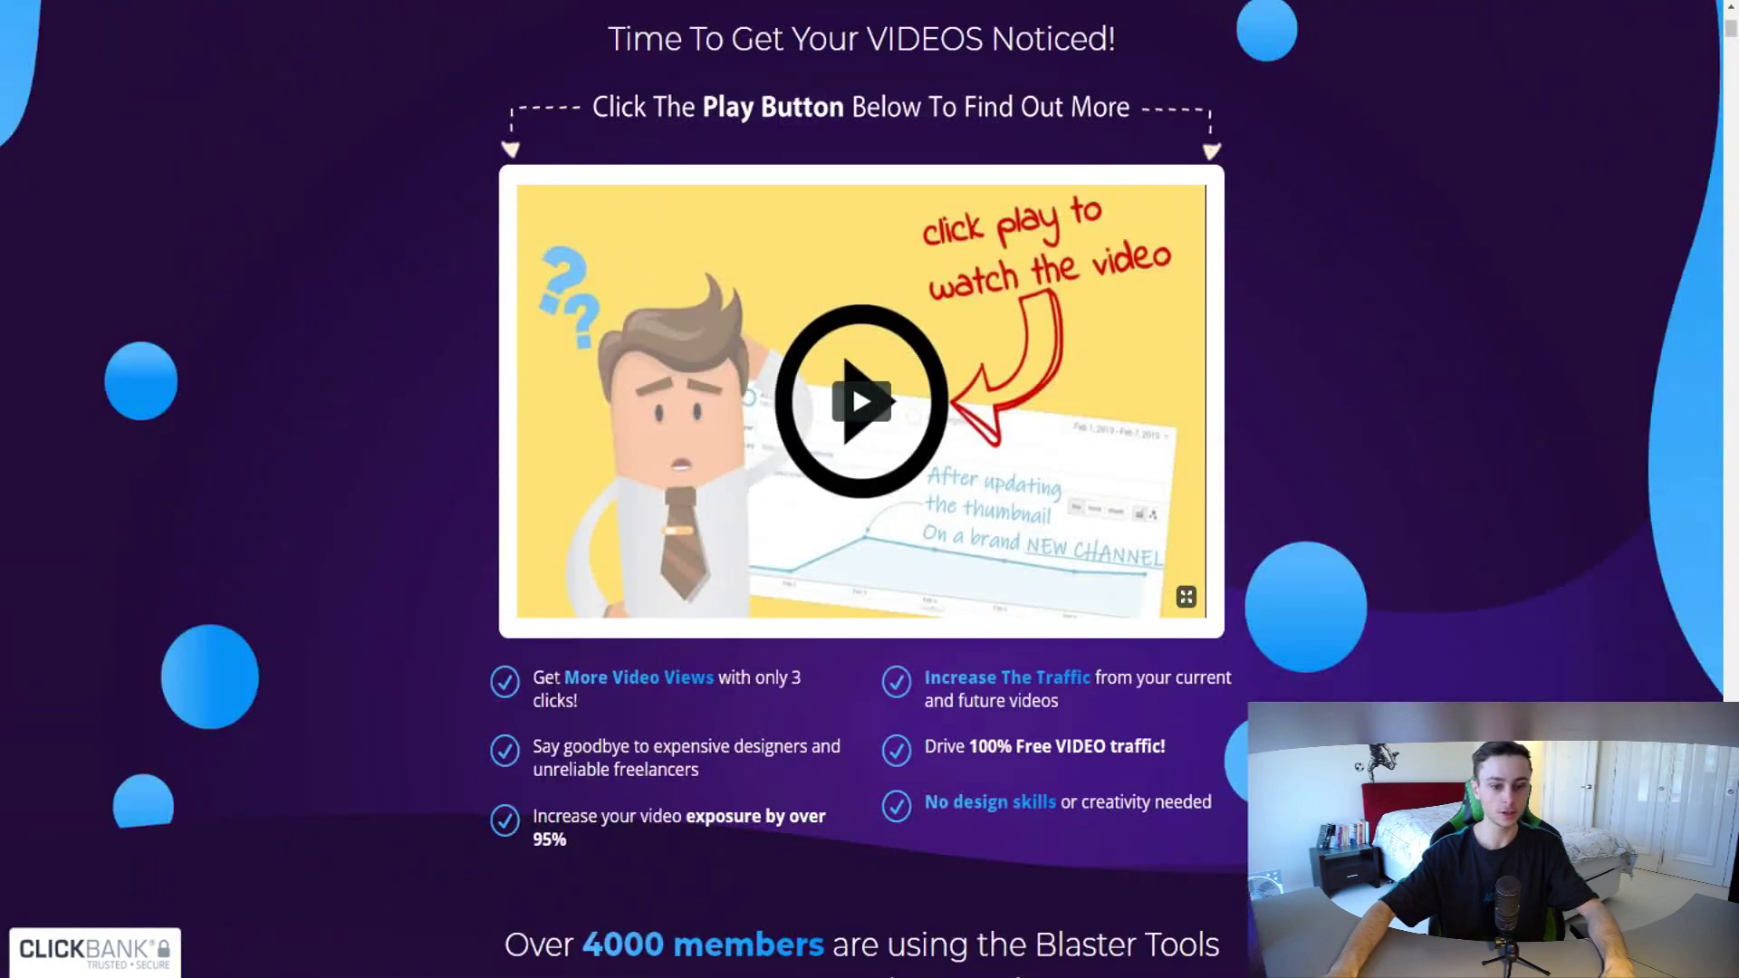
left_click_drag(549, 677, 716, 702)
left_click(605, 739)
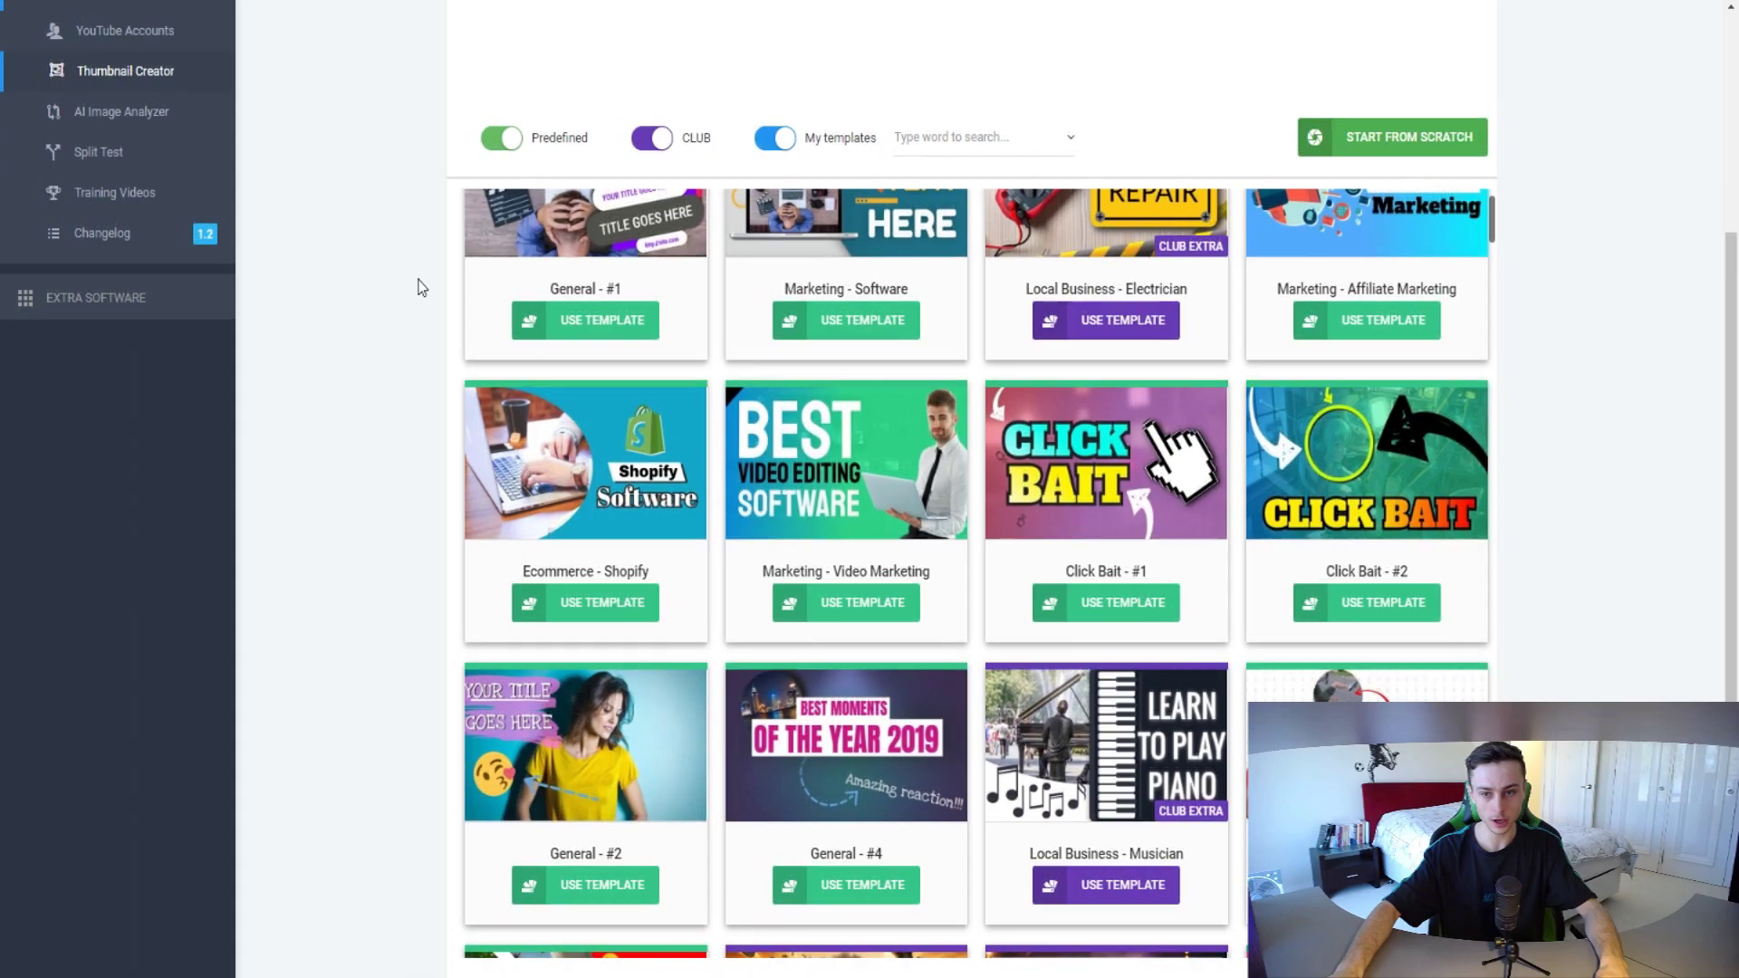
Step: Scroll through the Thumbnail Creator template grid and the rest of the sales page
scroll(416, 284, "up", 1)
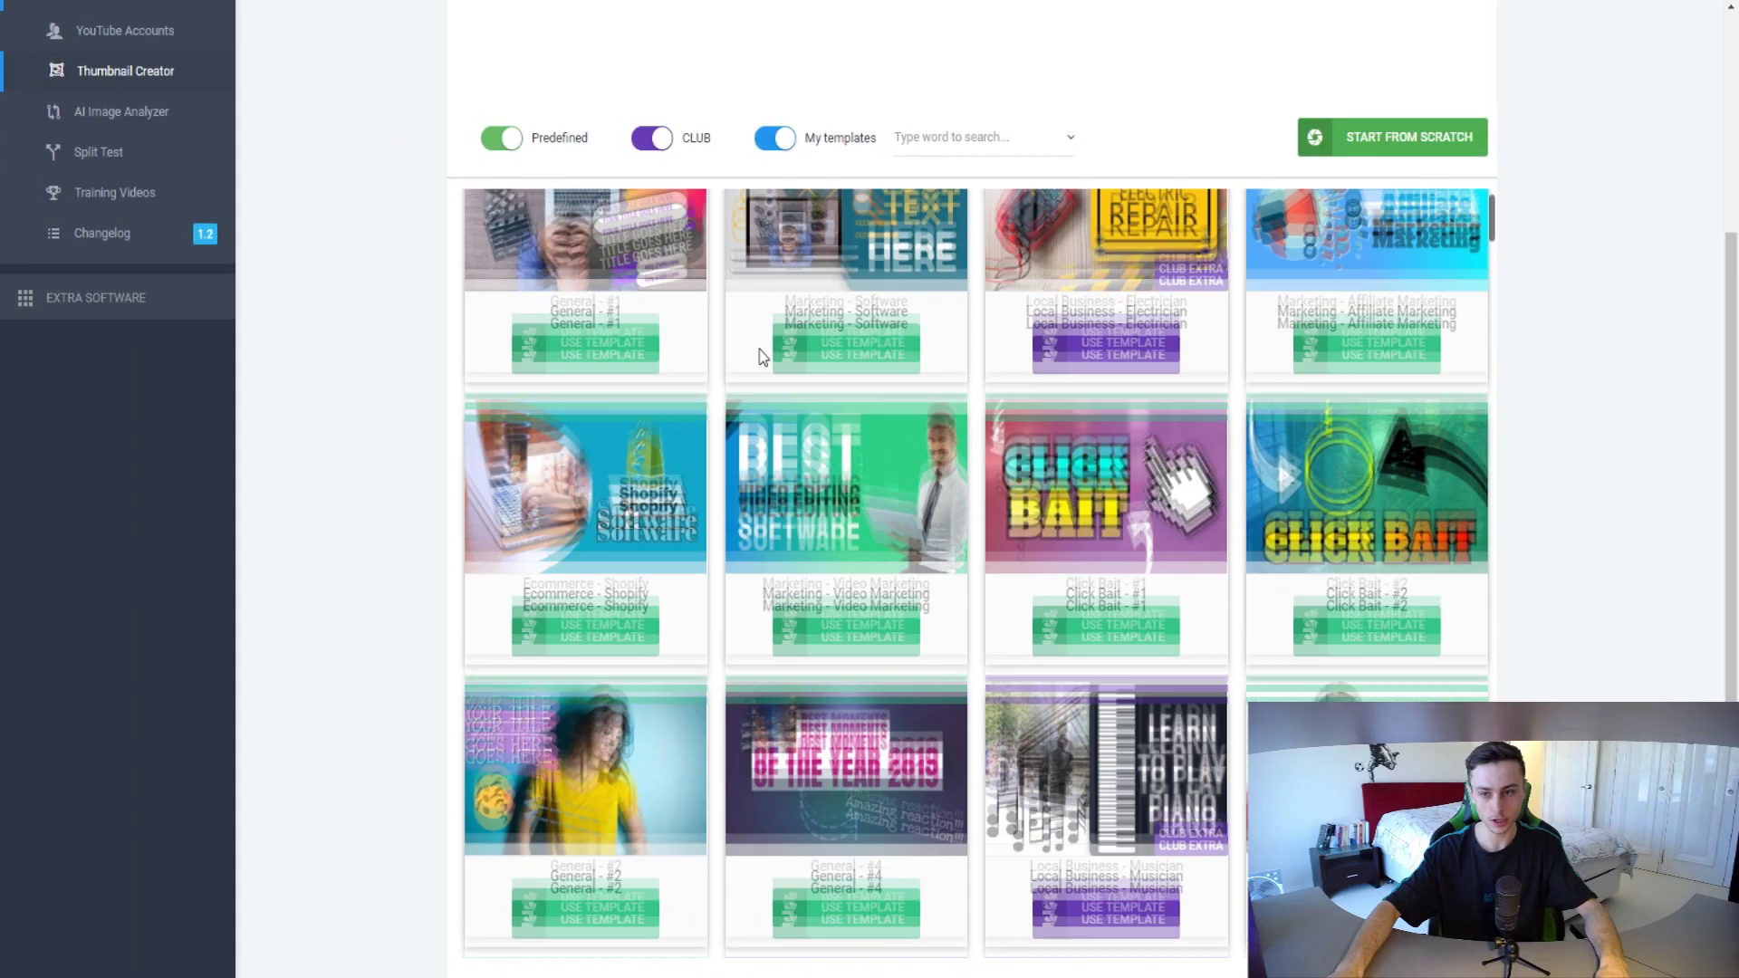
scroll(826, 495, "down", 10)
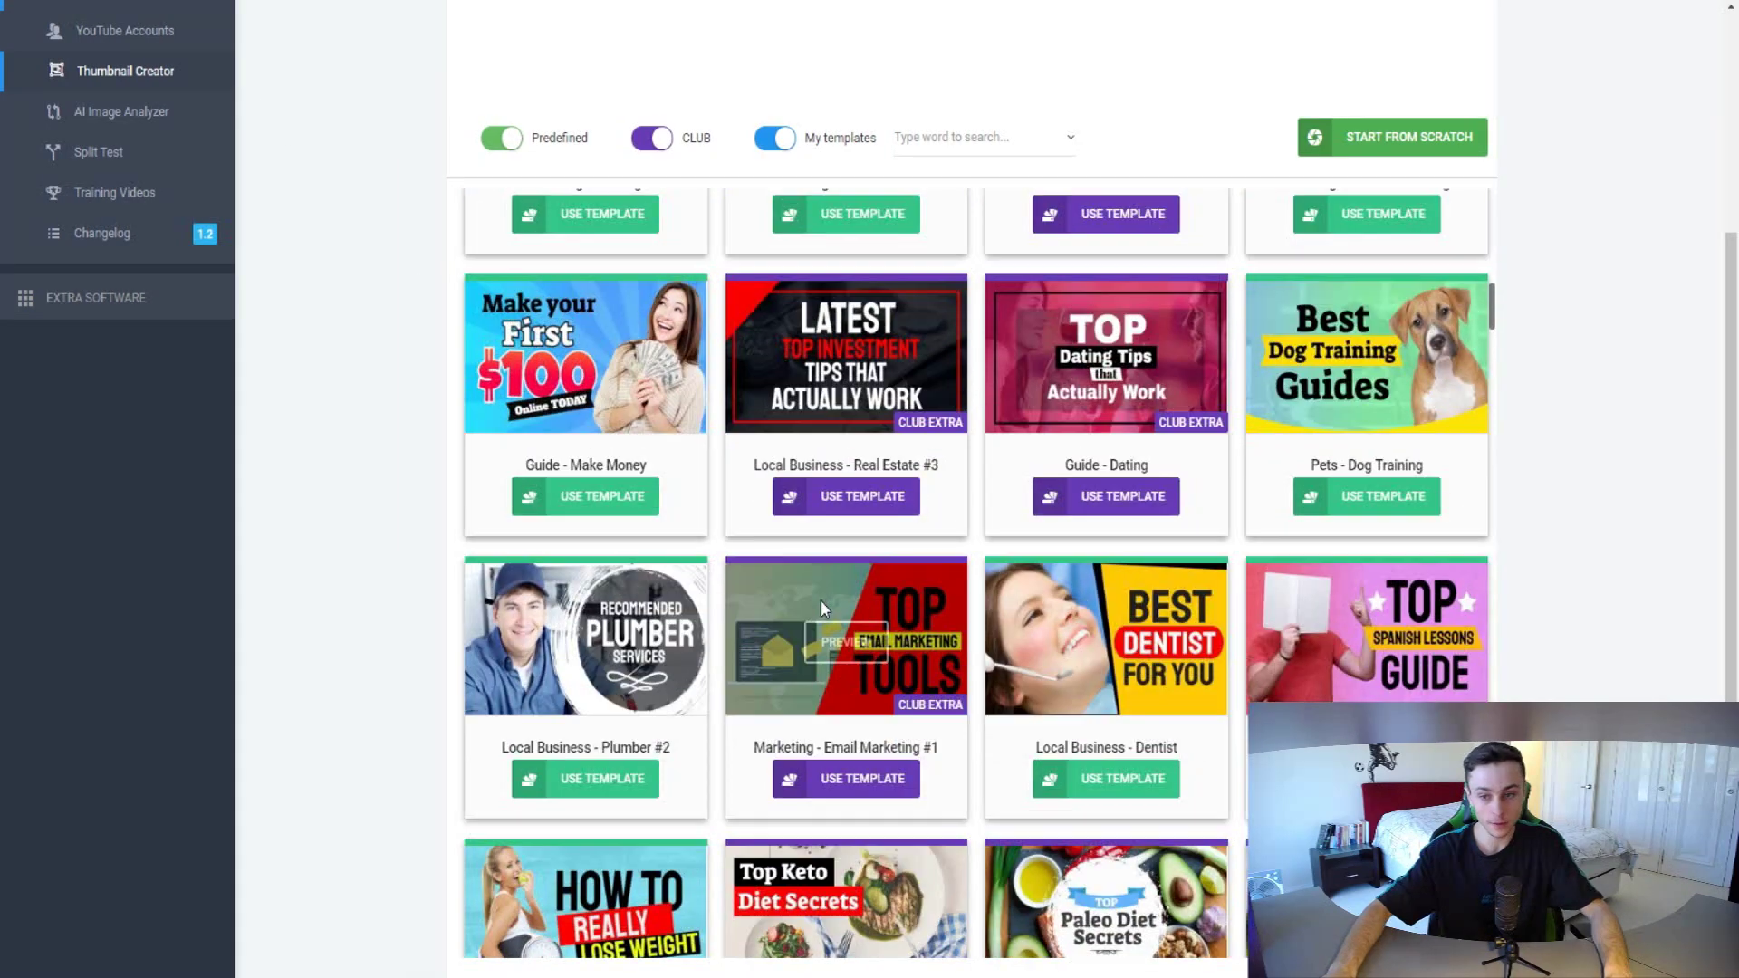
scroll(827, 495, "down", 2)
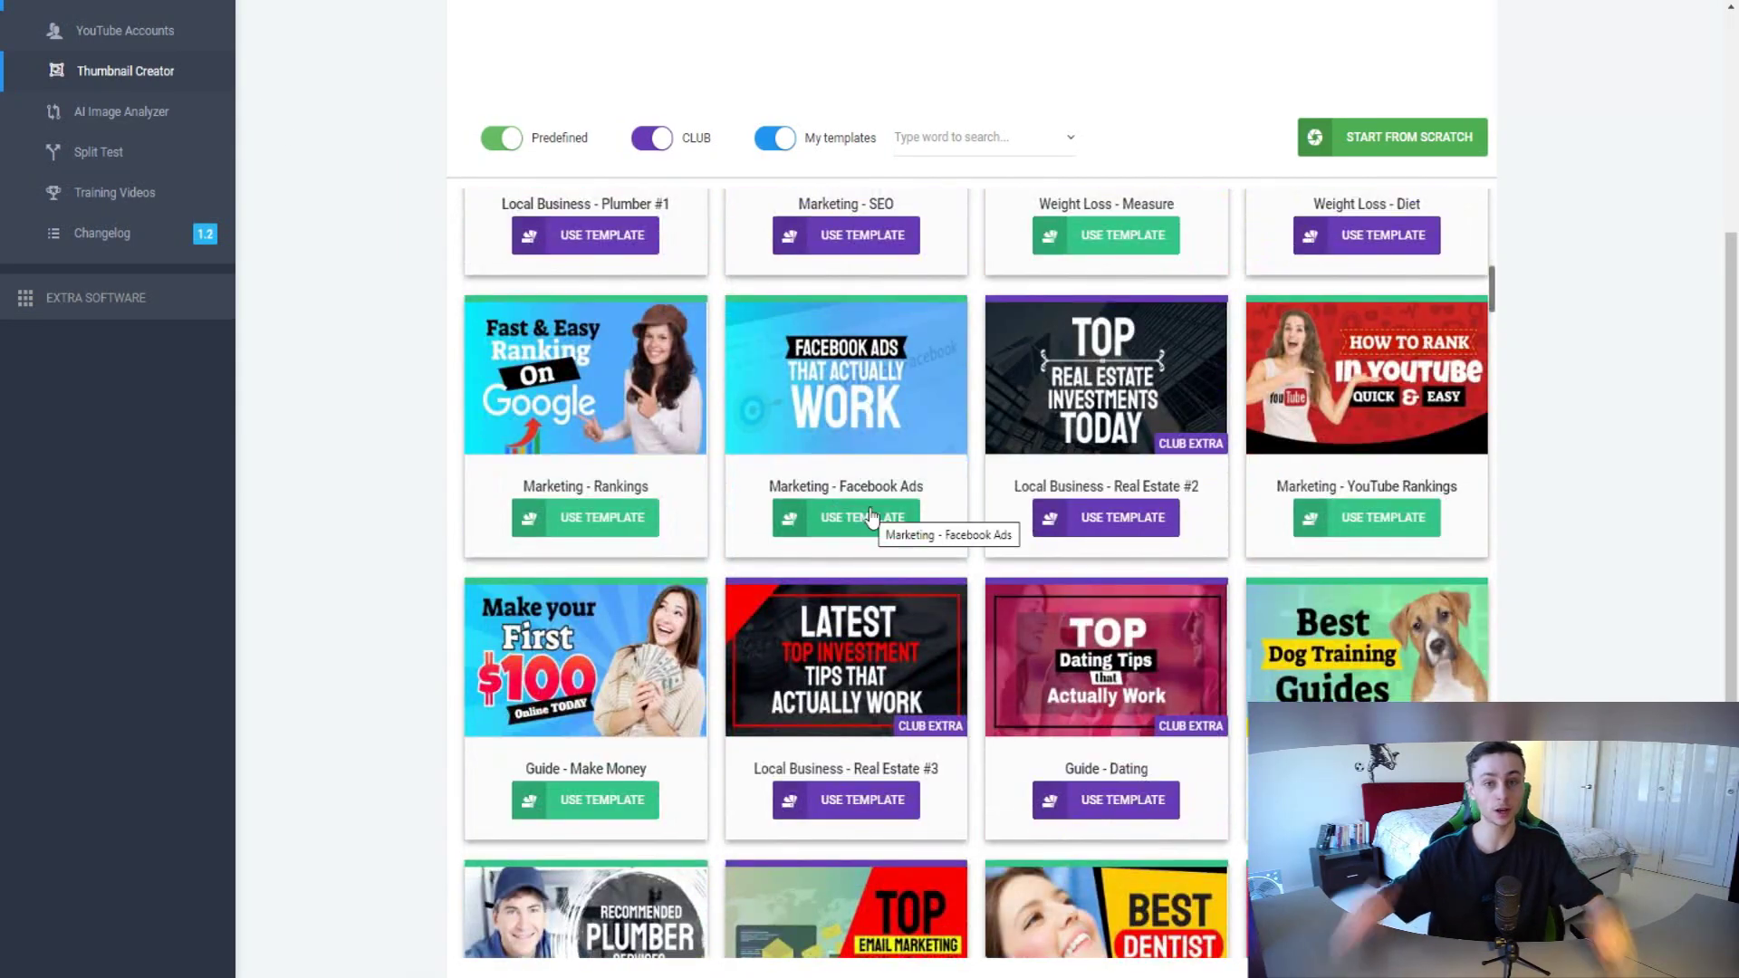
left_click_drag(1492, 290, 1483, 218)
scroll(1483, 217, "down", 10)
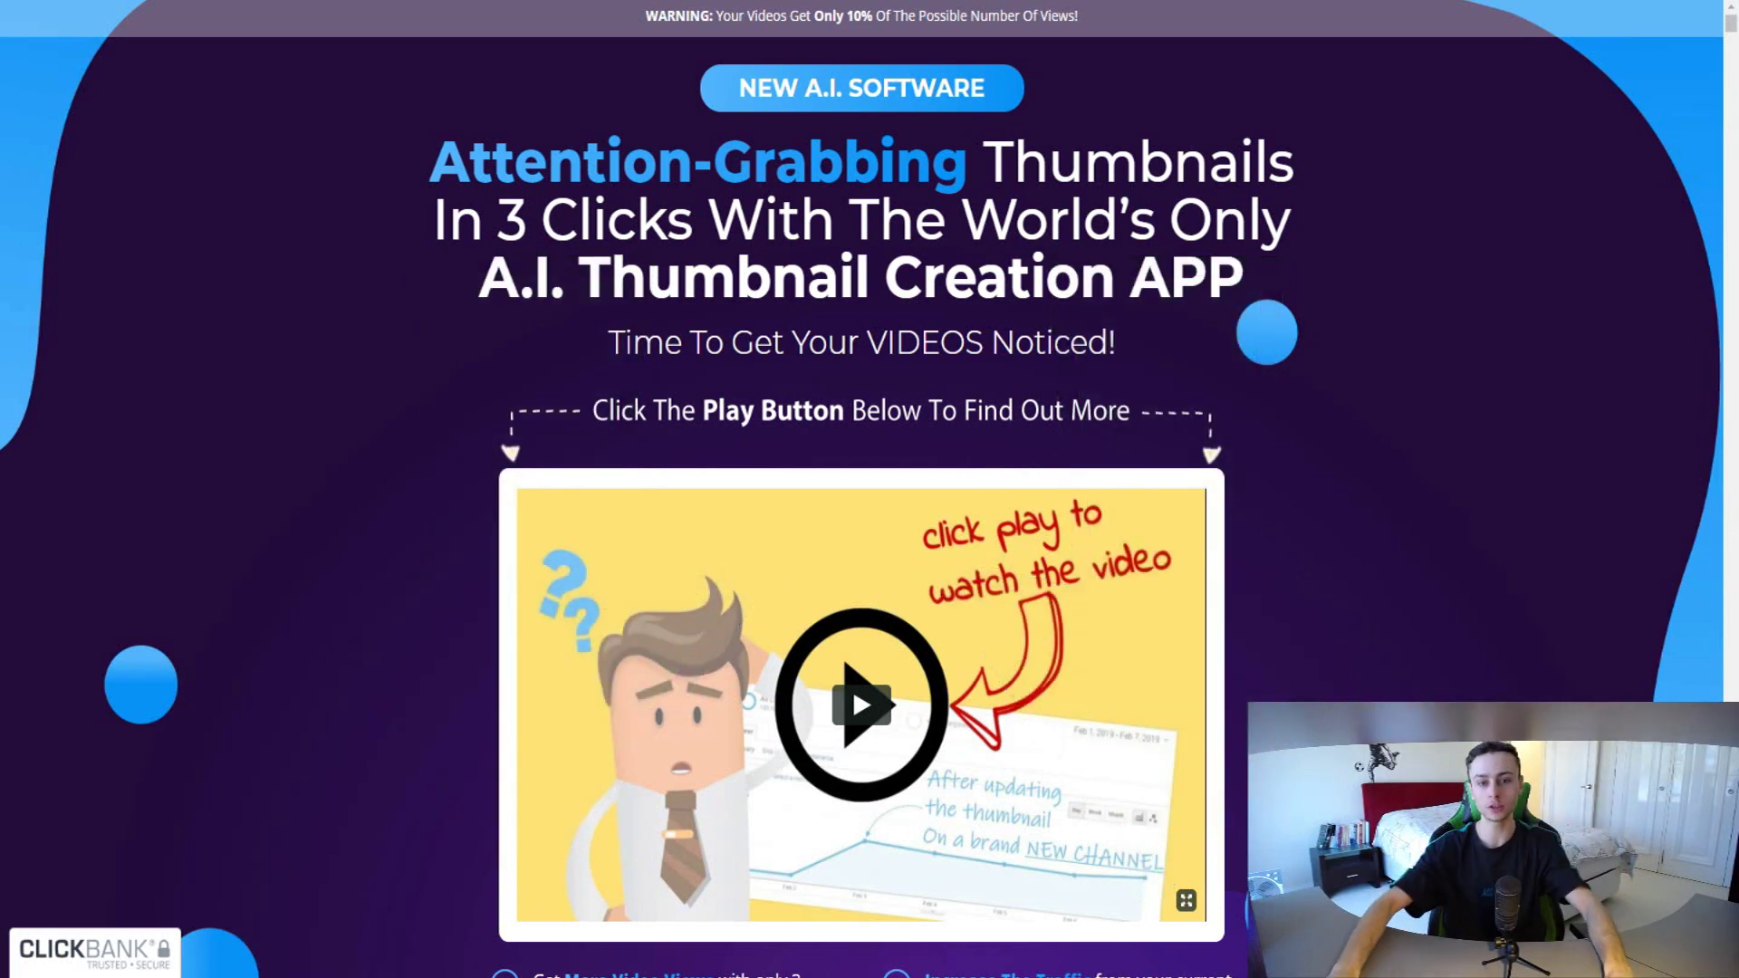
scroll(546, 231, "down", 20)
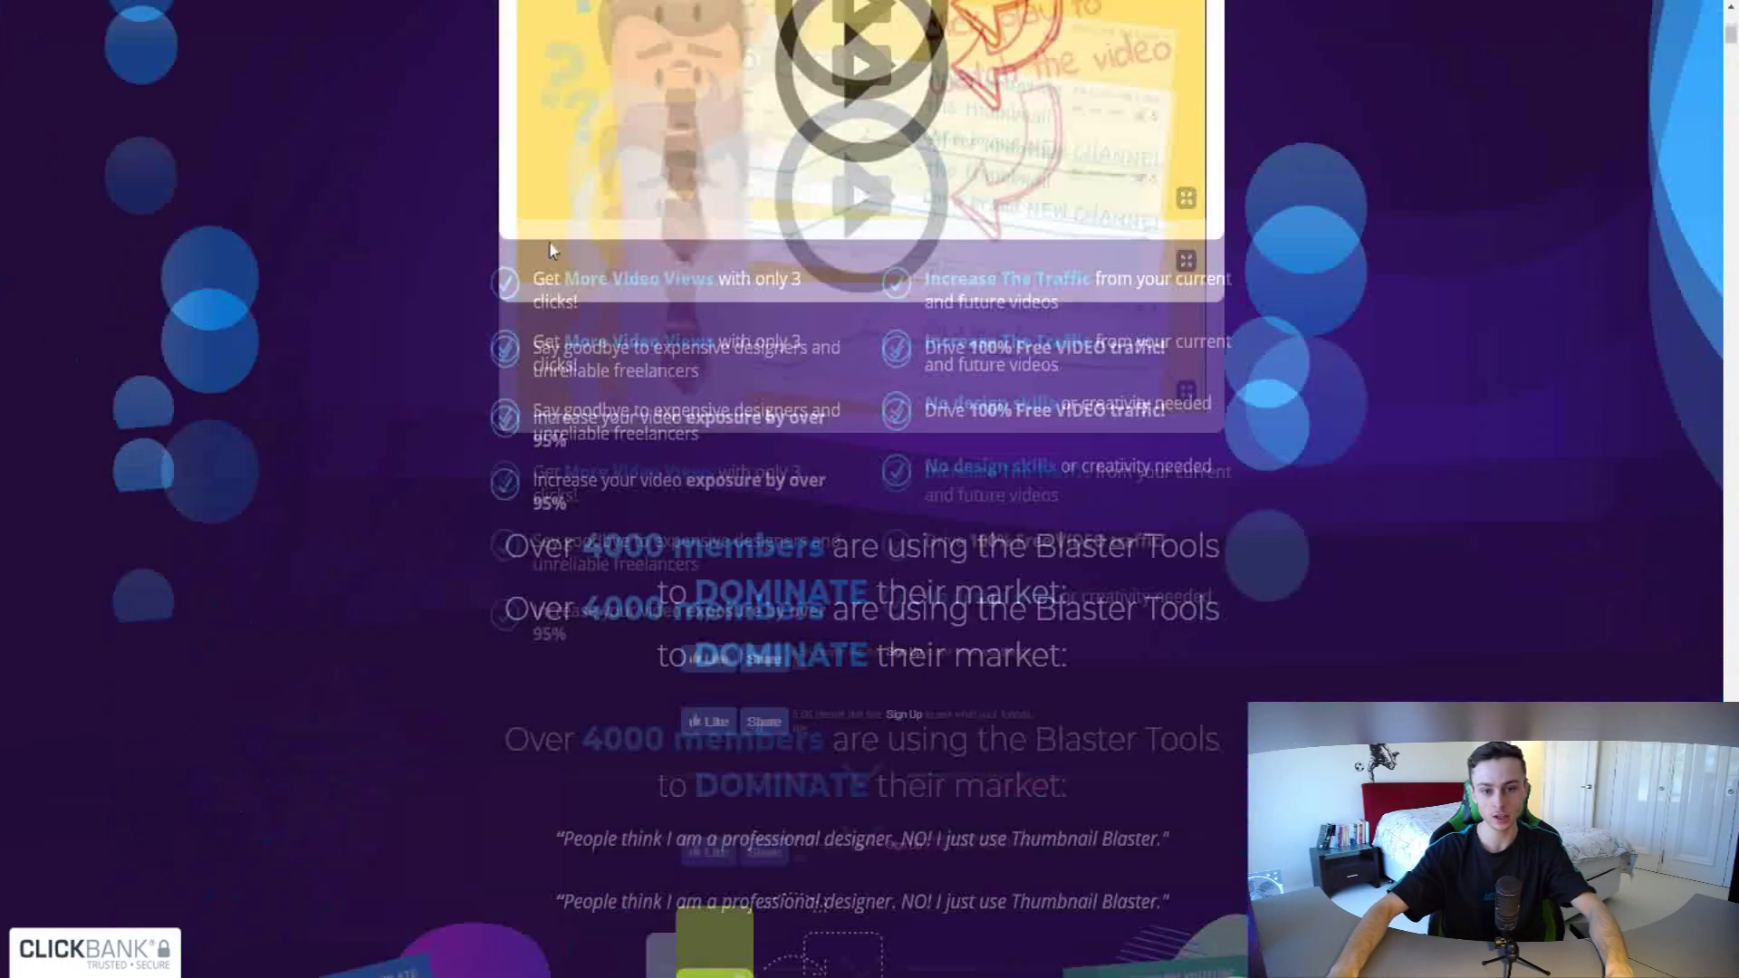
scroll(562, 213, "up", 20)
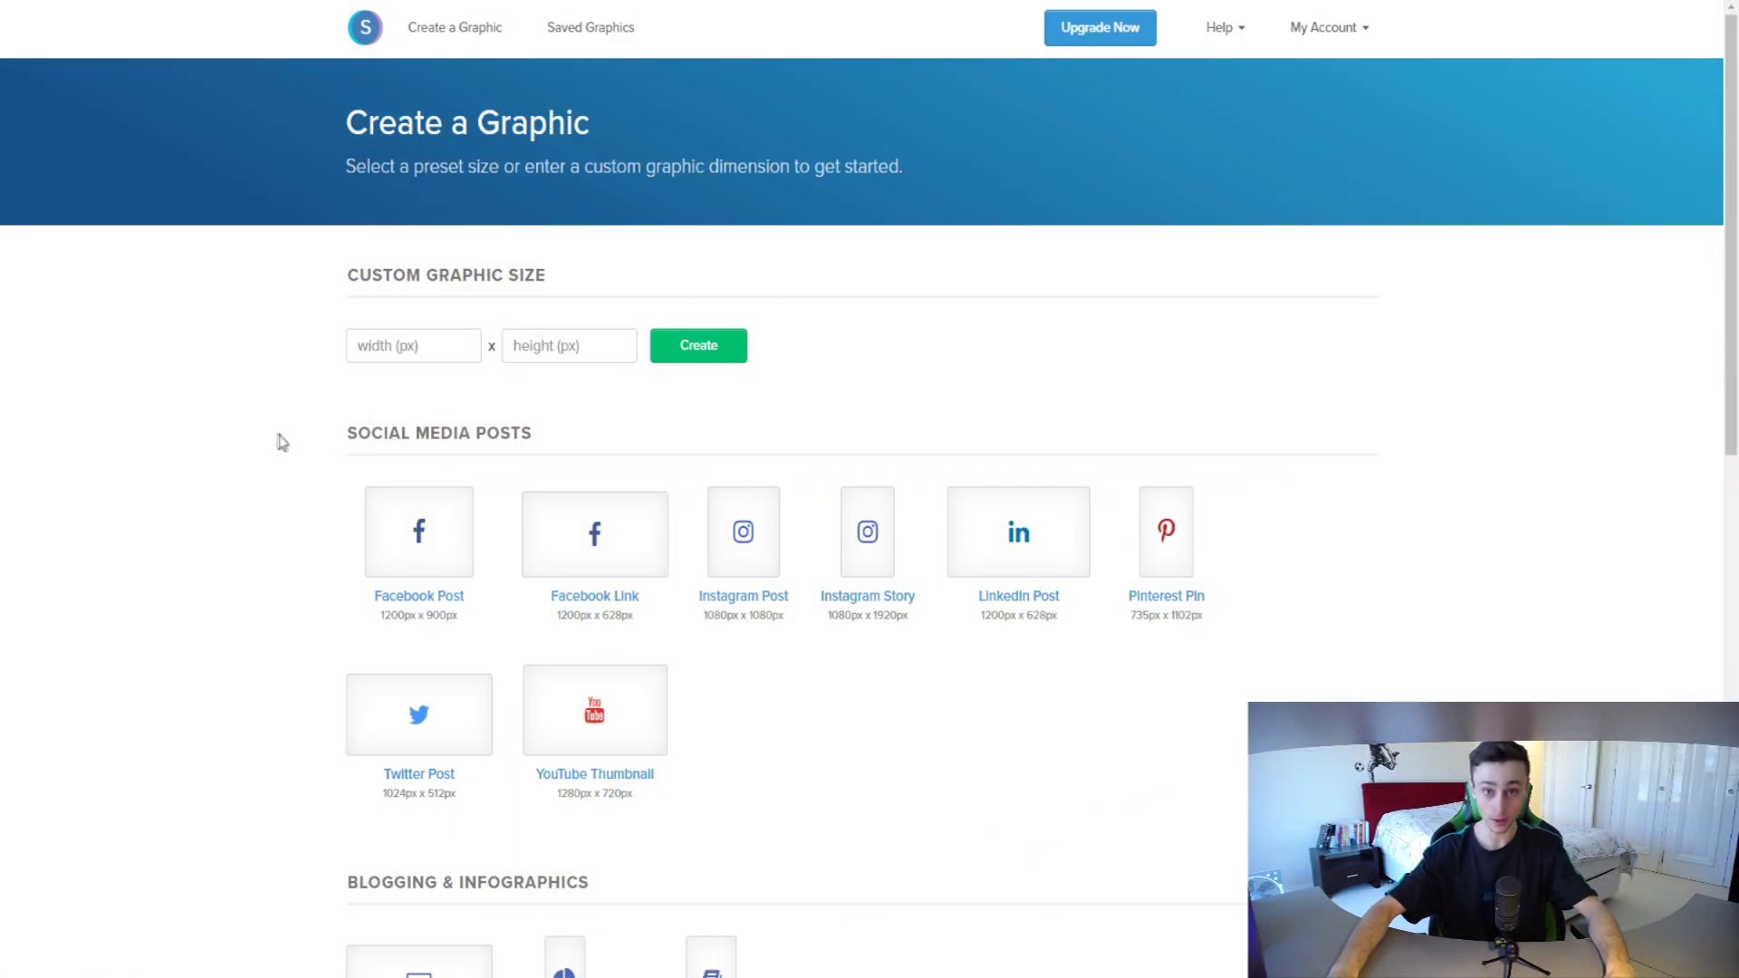
Step: Start the Google stopwatch to time the thumbnail build
scroll(244, 376, "down", 8)
scroll(241, 381, "up", 8)
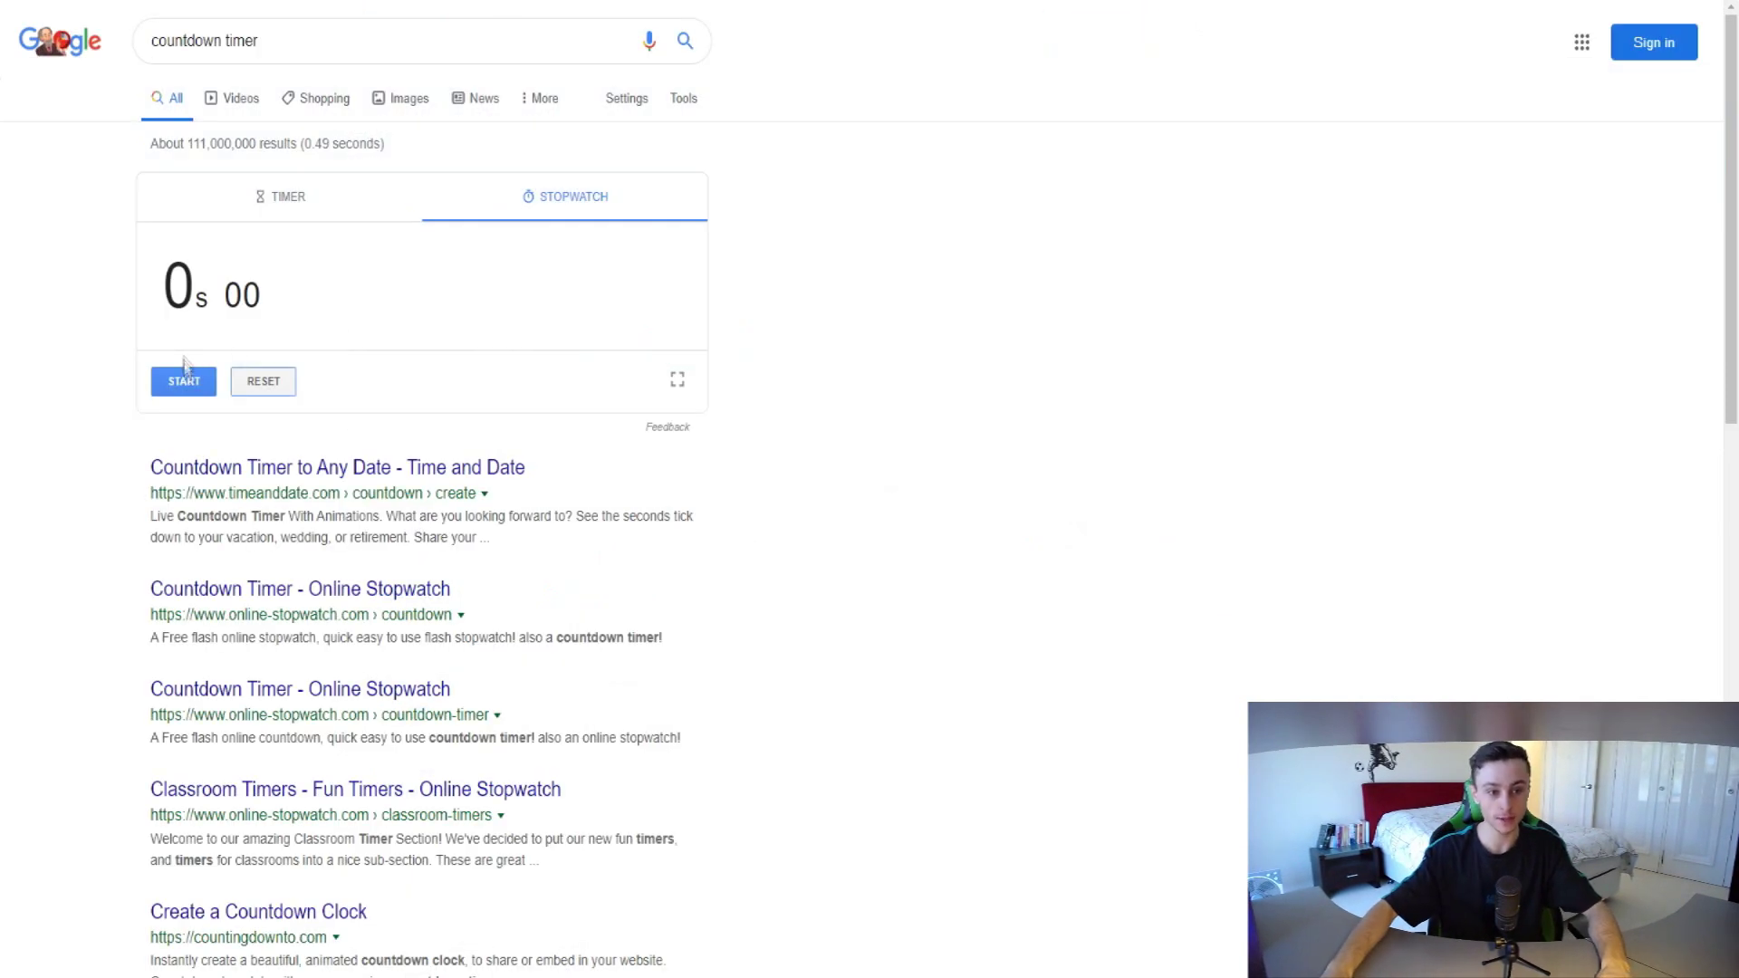
left_click(184, 379)
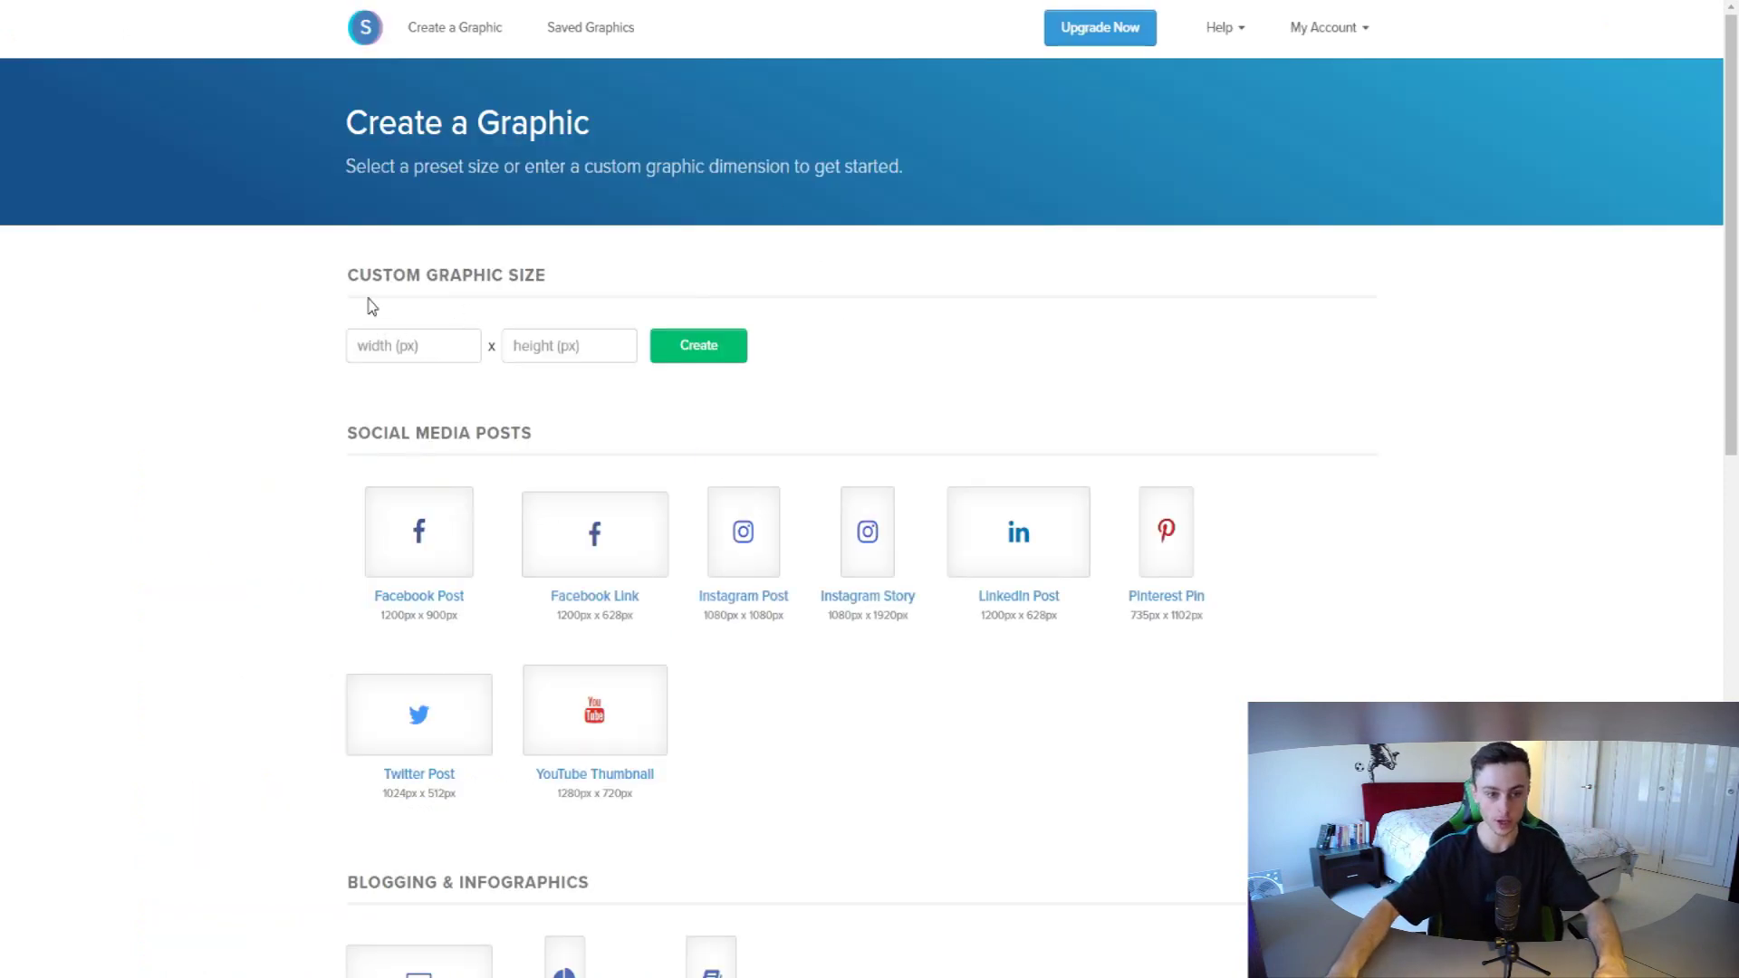
Step: Choose the YouTube Thumbnail 1280 x 720 preset and browse its featured templates
scroll(703, 660, "down", 1)
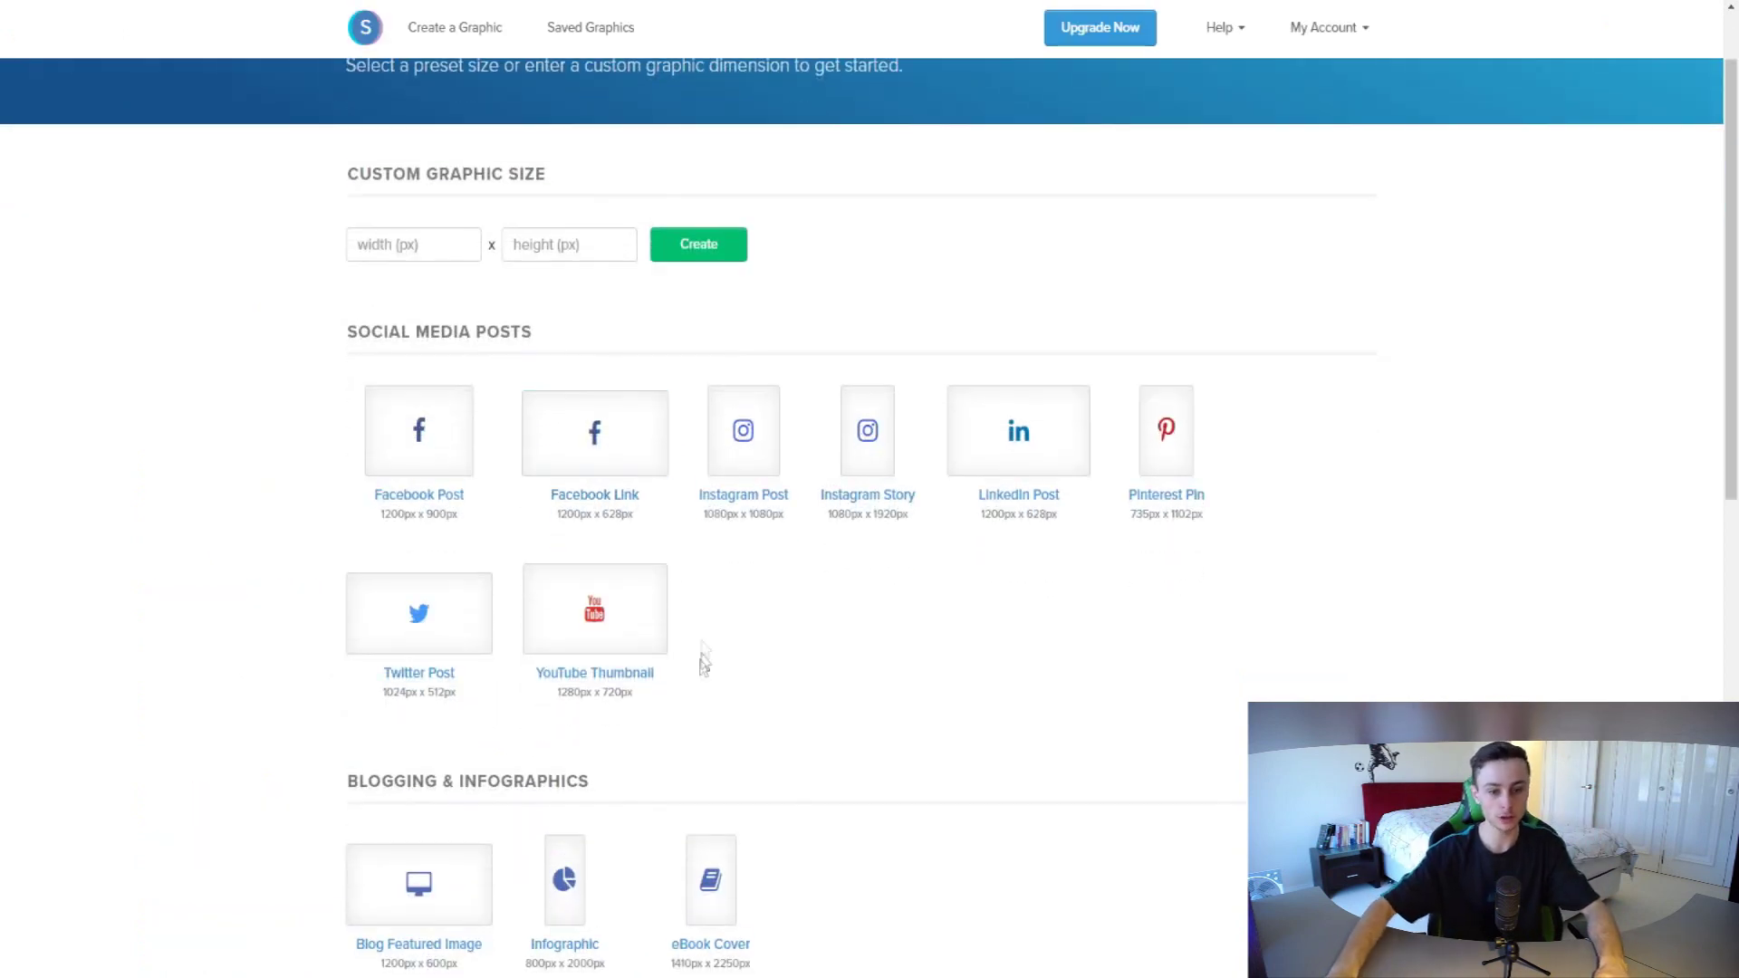
scroll(589, 453, "up", 1)
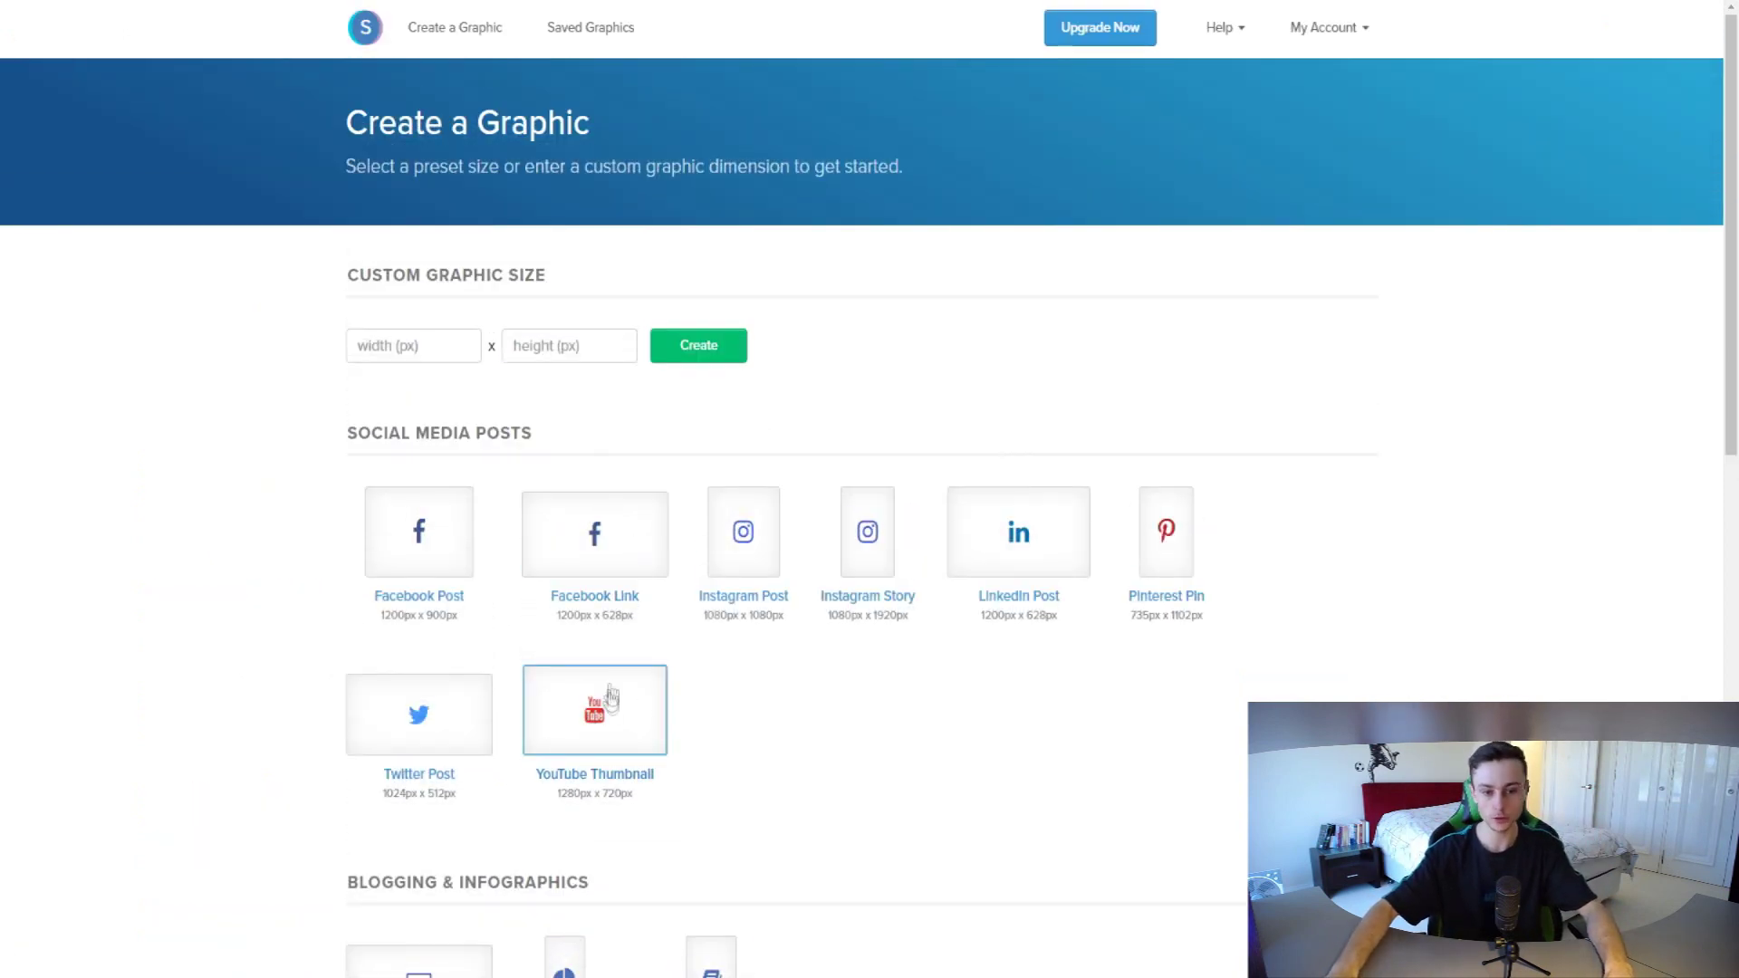
scroll(634, 716, "down", 4)
scroll(593, 543, "up", 2)
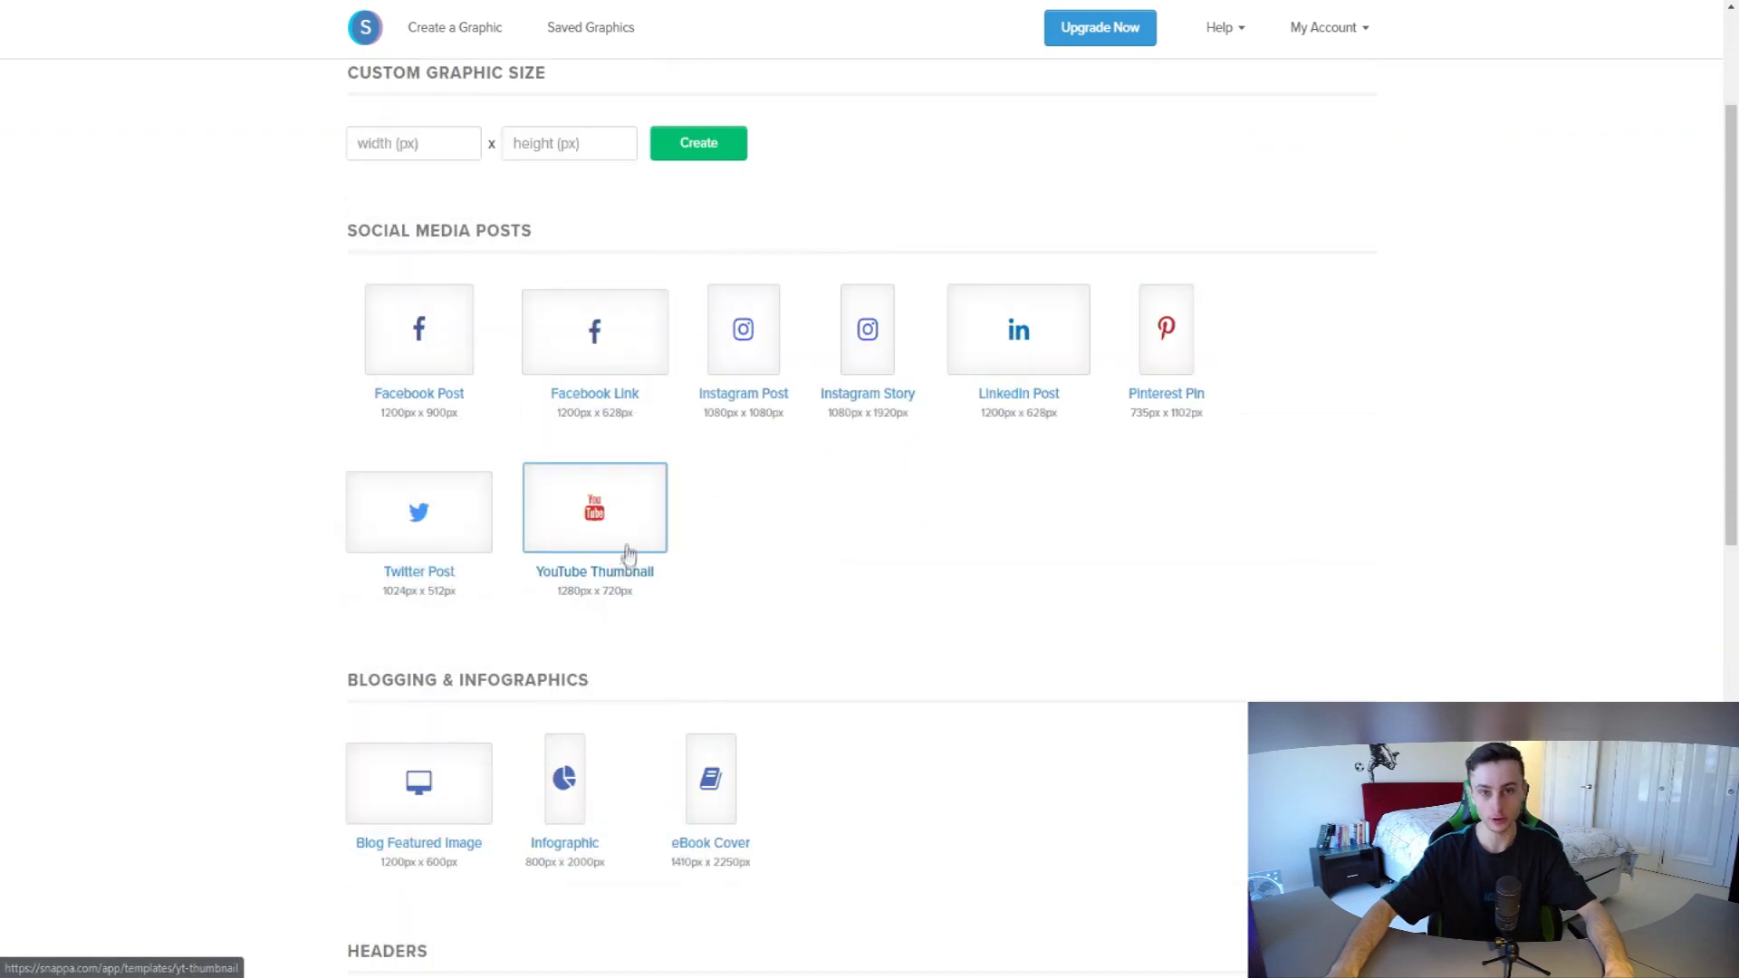
left_click(639, 512)
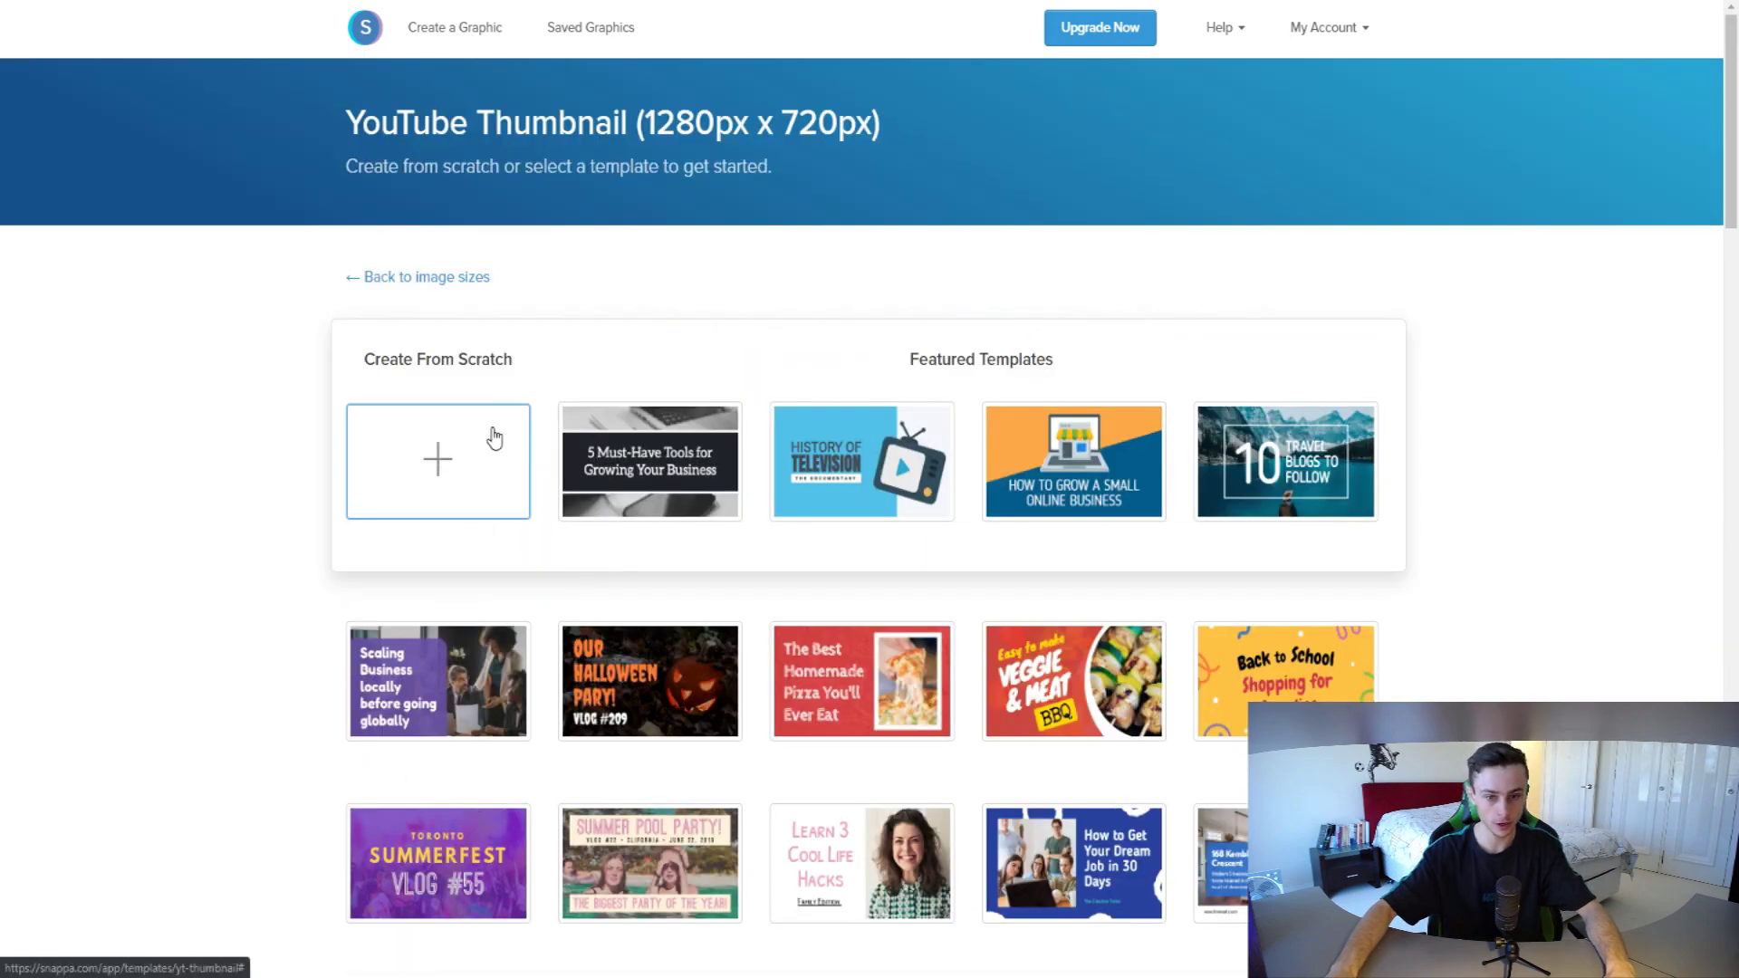
scroll(457, 389, "down", 12)
scroll(562, 464, "up", 12)
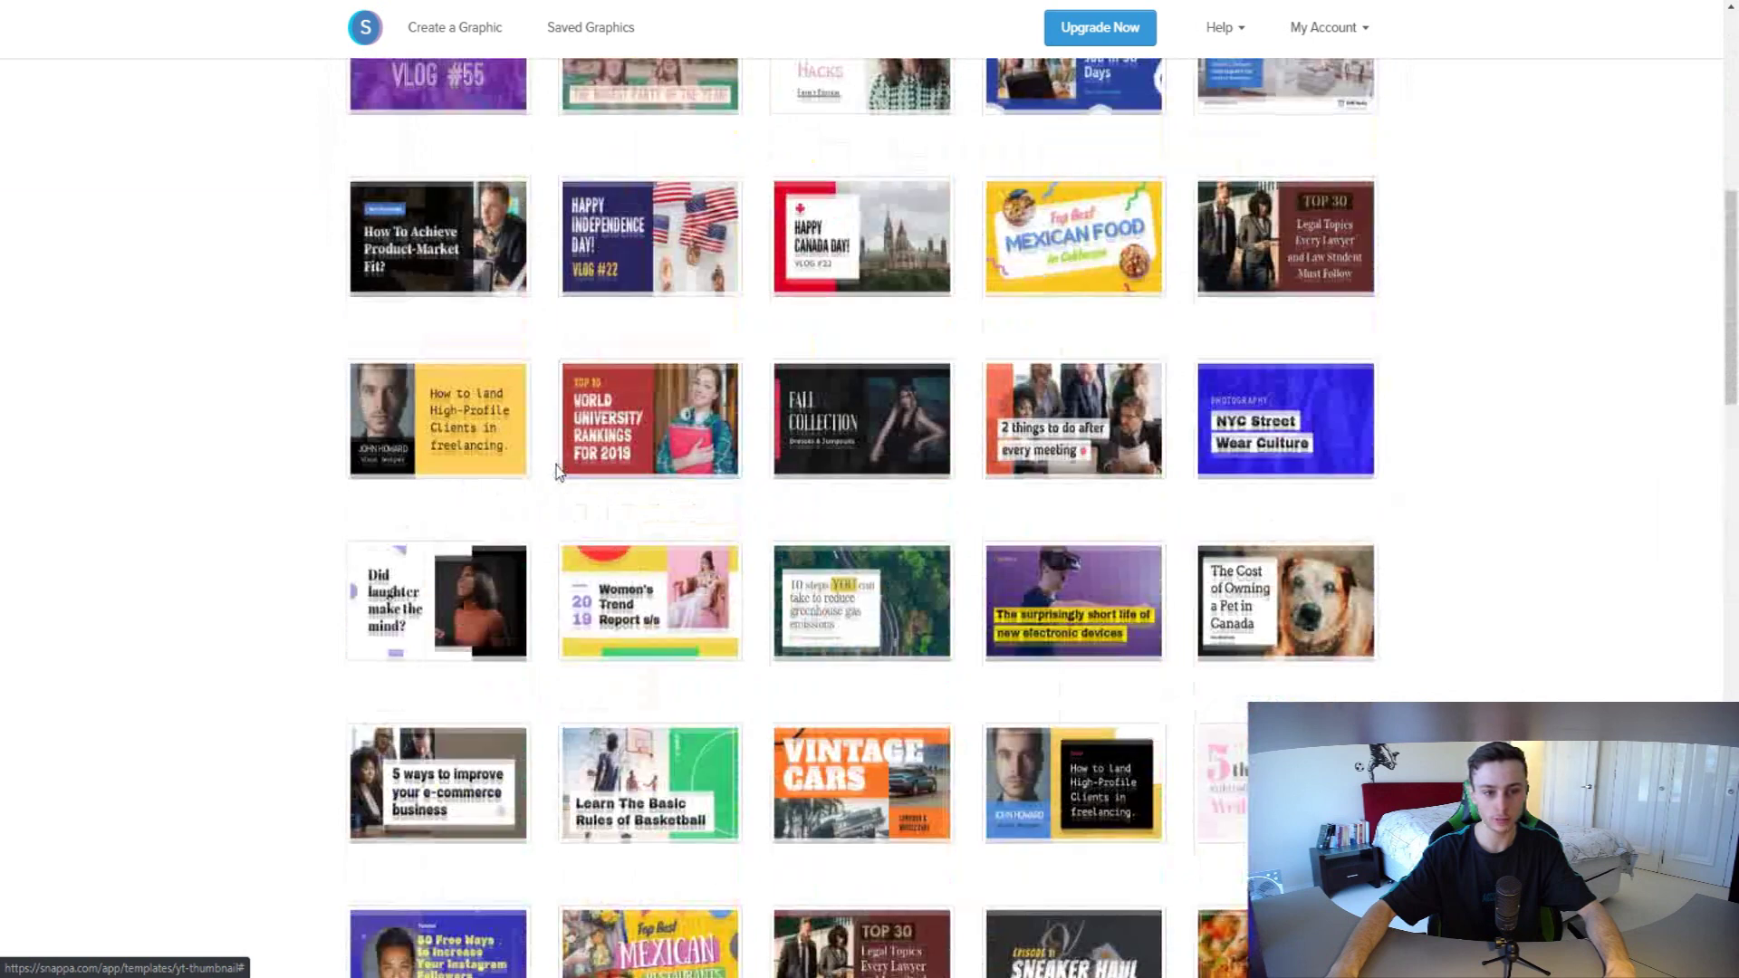
scroll(720, 467, "down", 8)
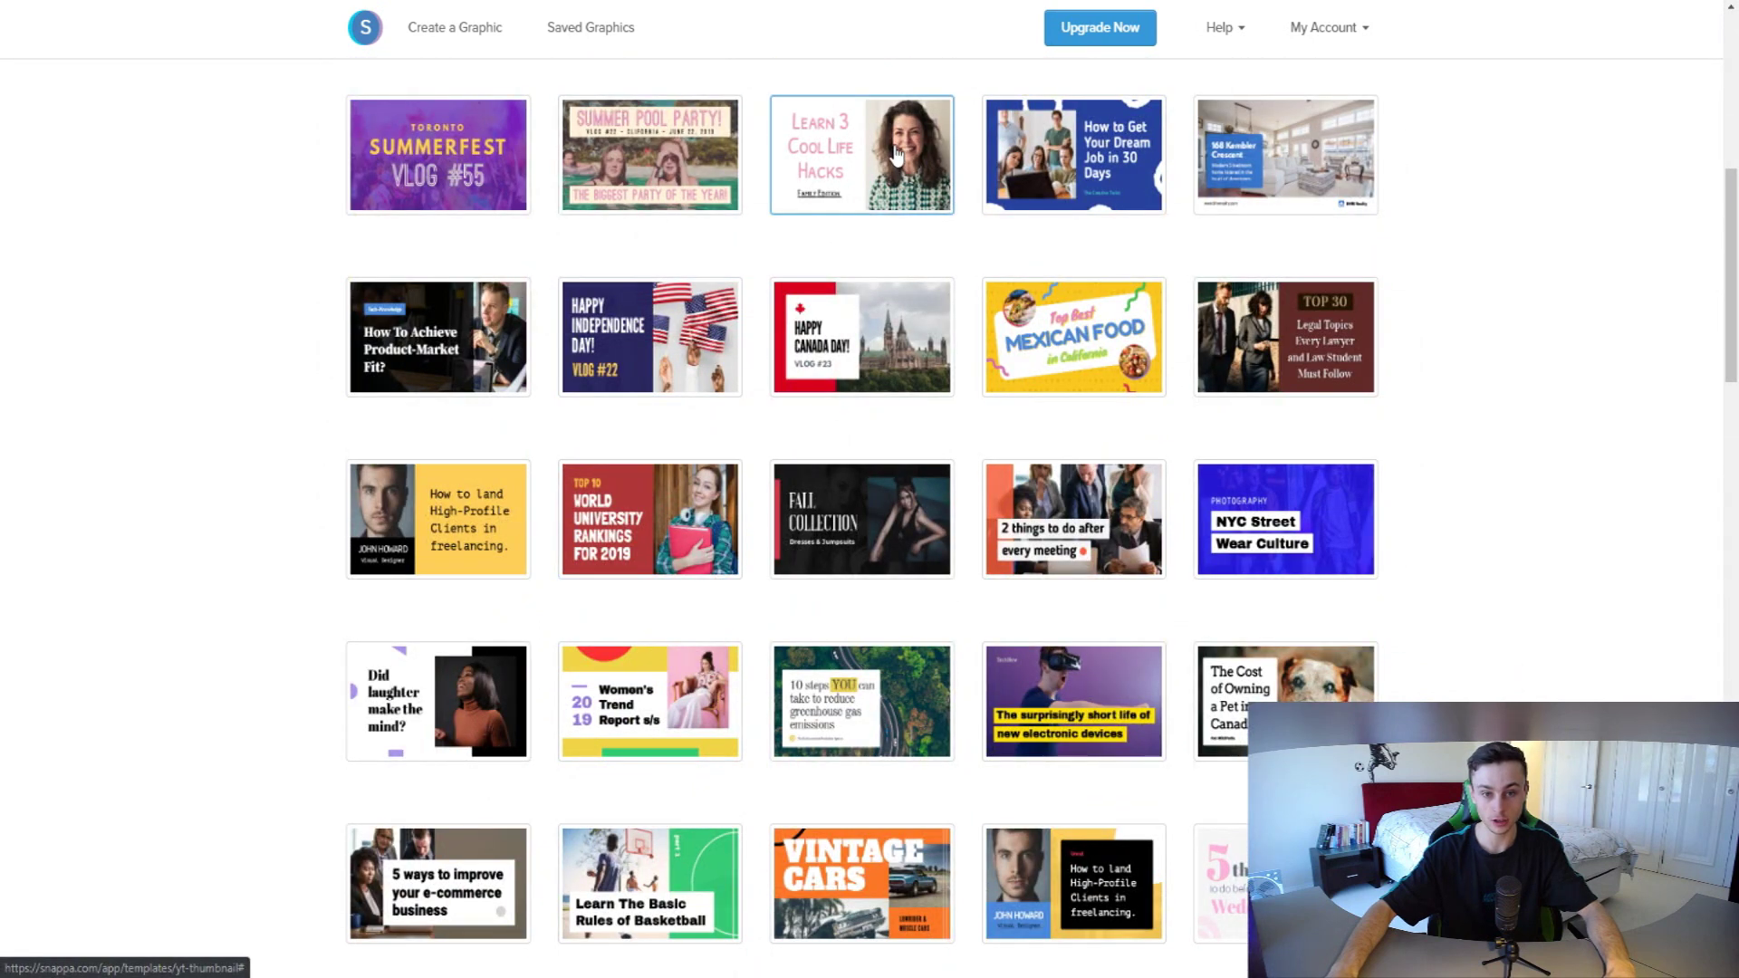
left_click(797, 185)
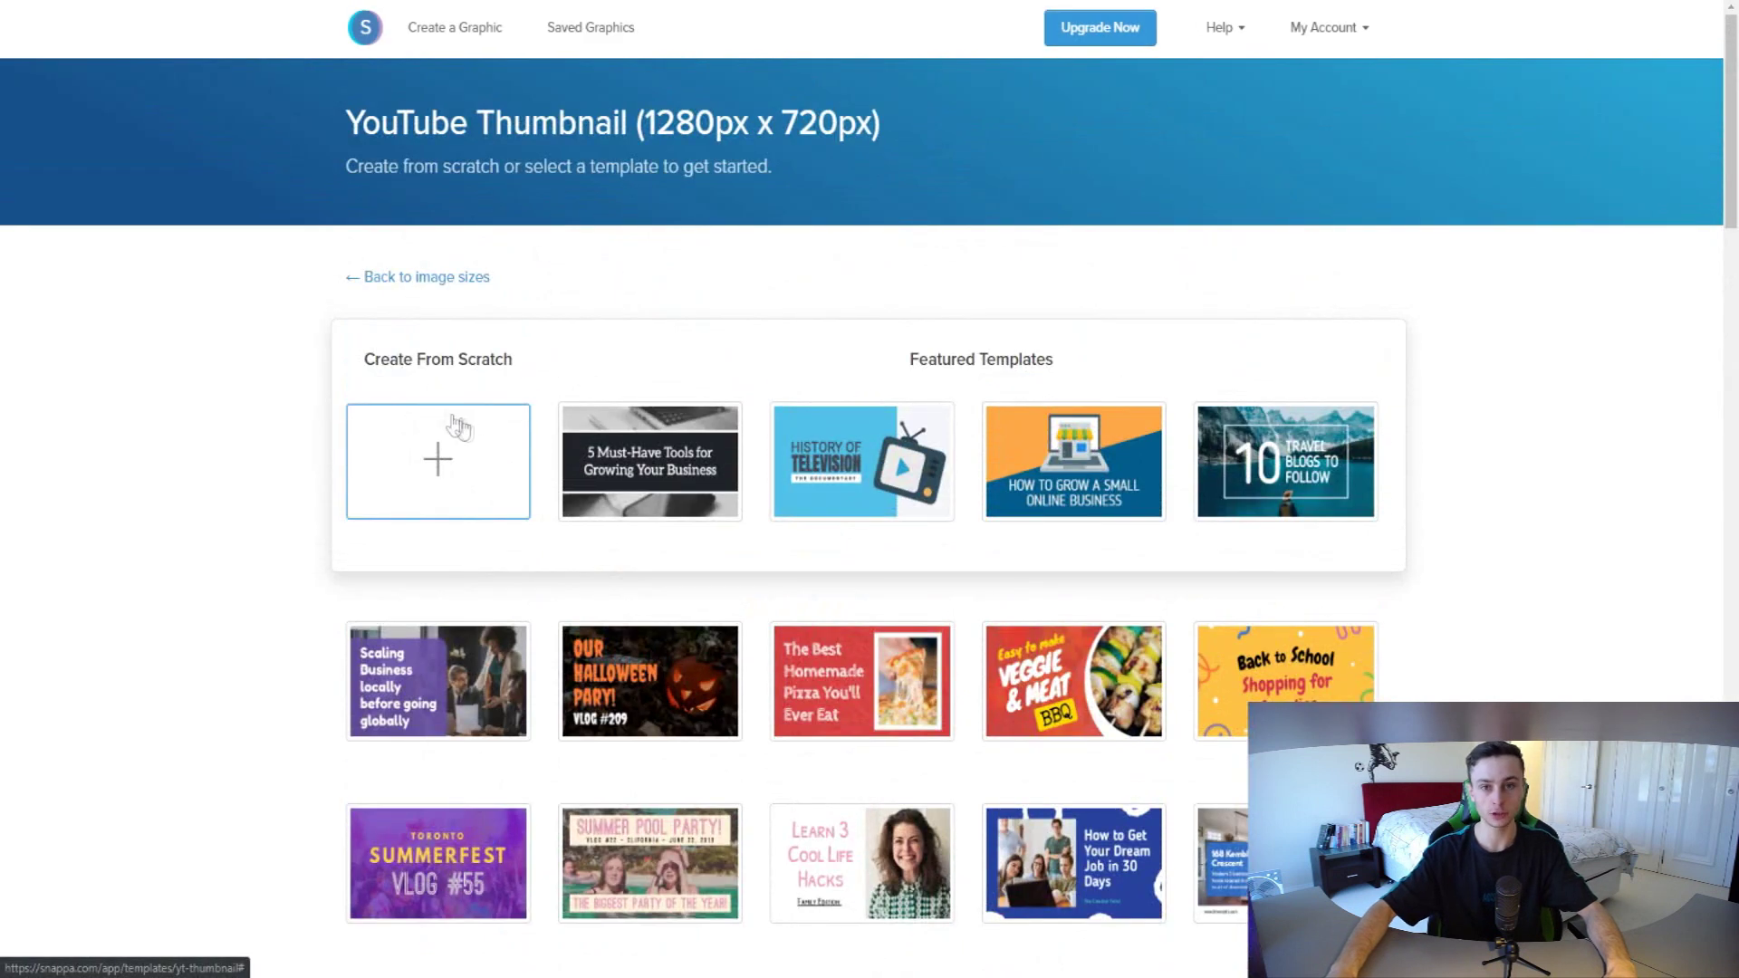
Step: Start a blank 1280x720 design from scratch and bring up the background photo options
left_click(433, 448)
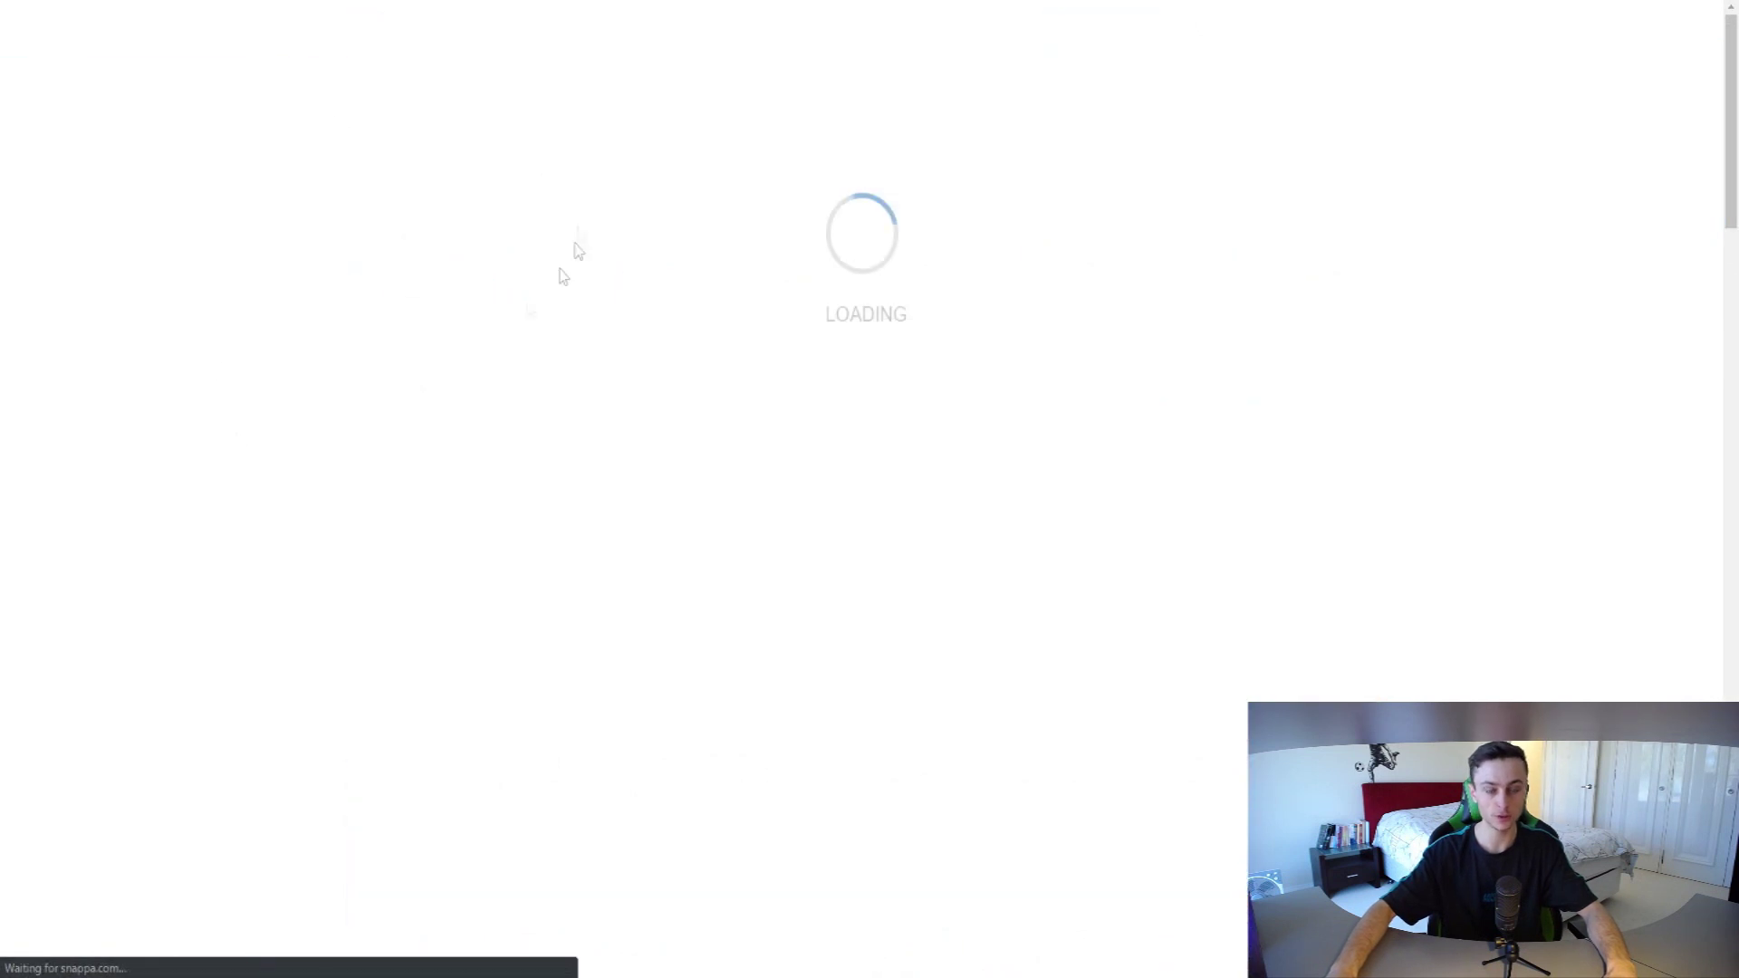
left_click(30, 80)
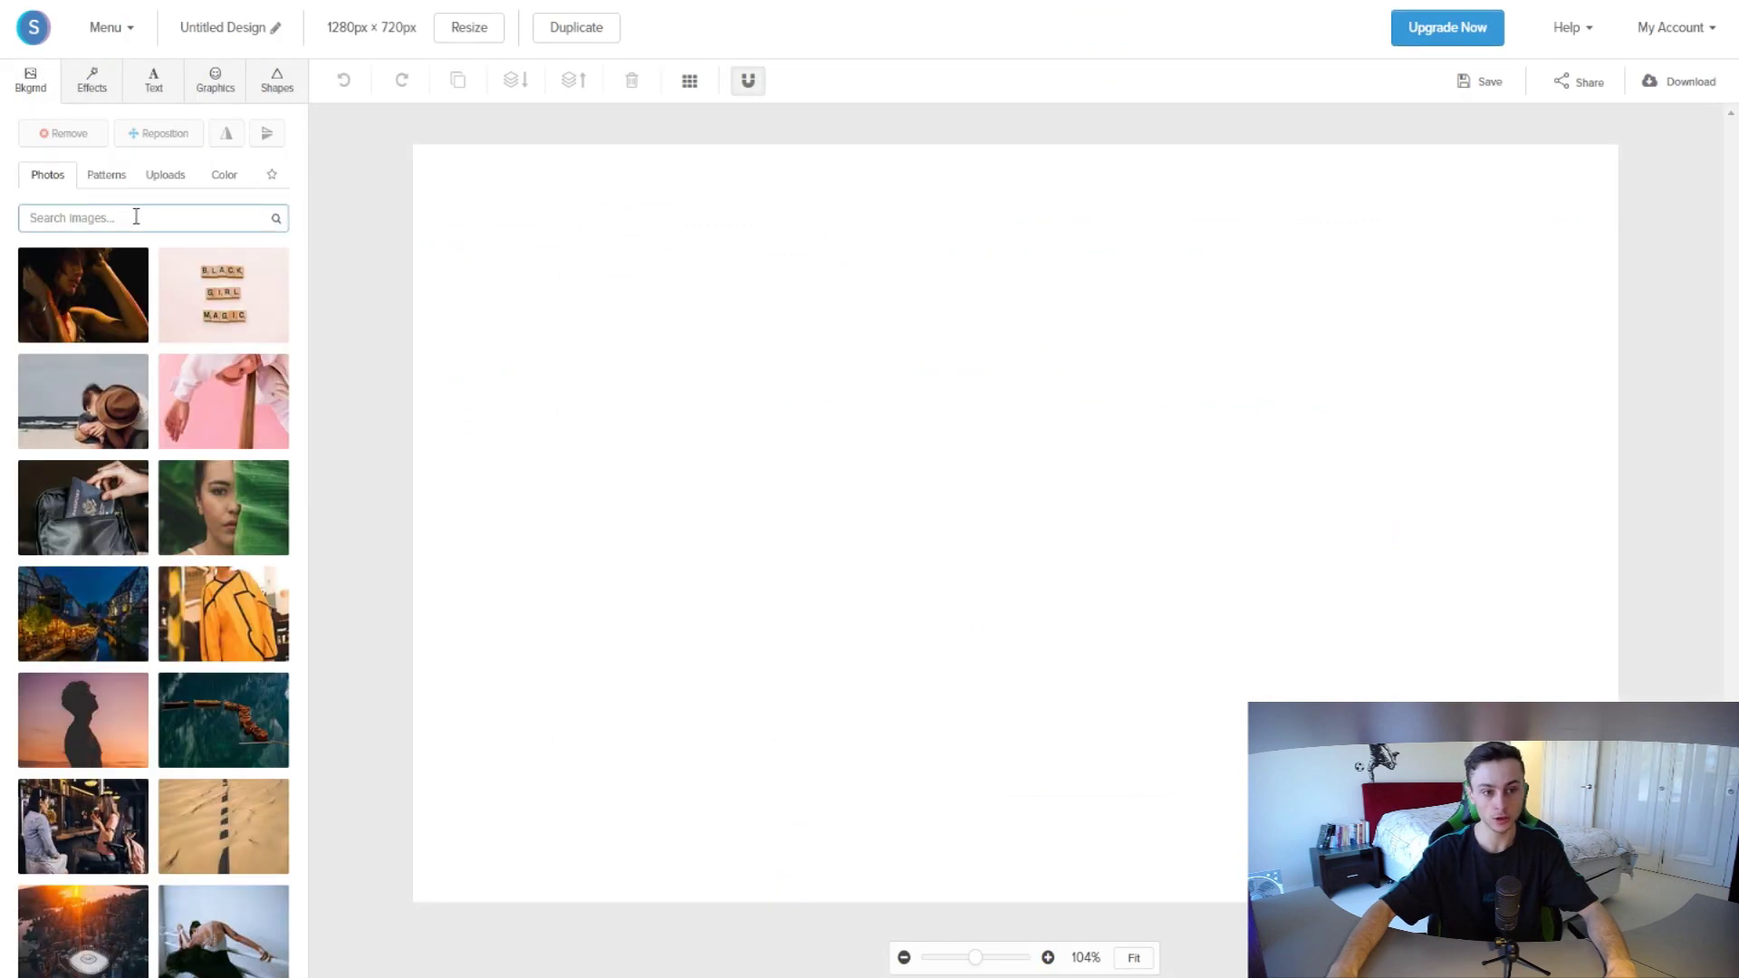
scroll(171, 367, "down", 15)
scroll(154, 317, "up", 15)
Step: Search photos for 'fortnite' and set the white controller-on-wood photo as background
left_click(126, 218)
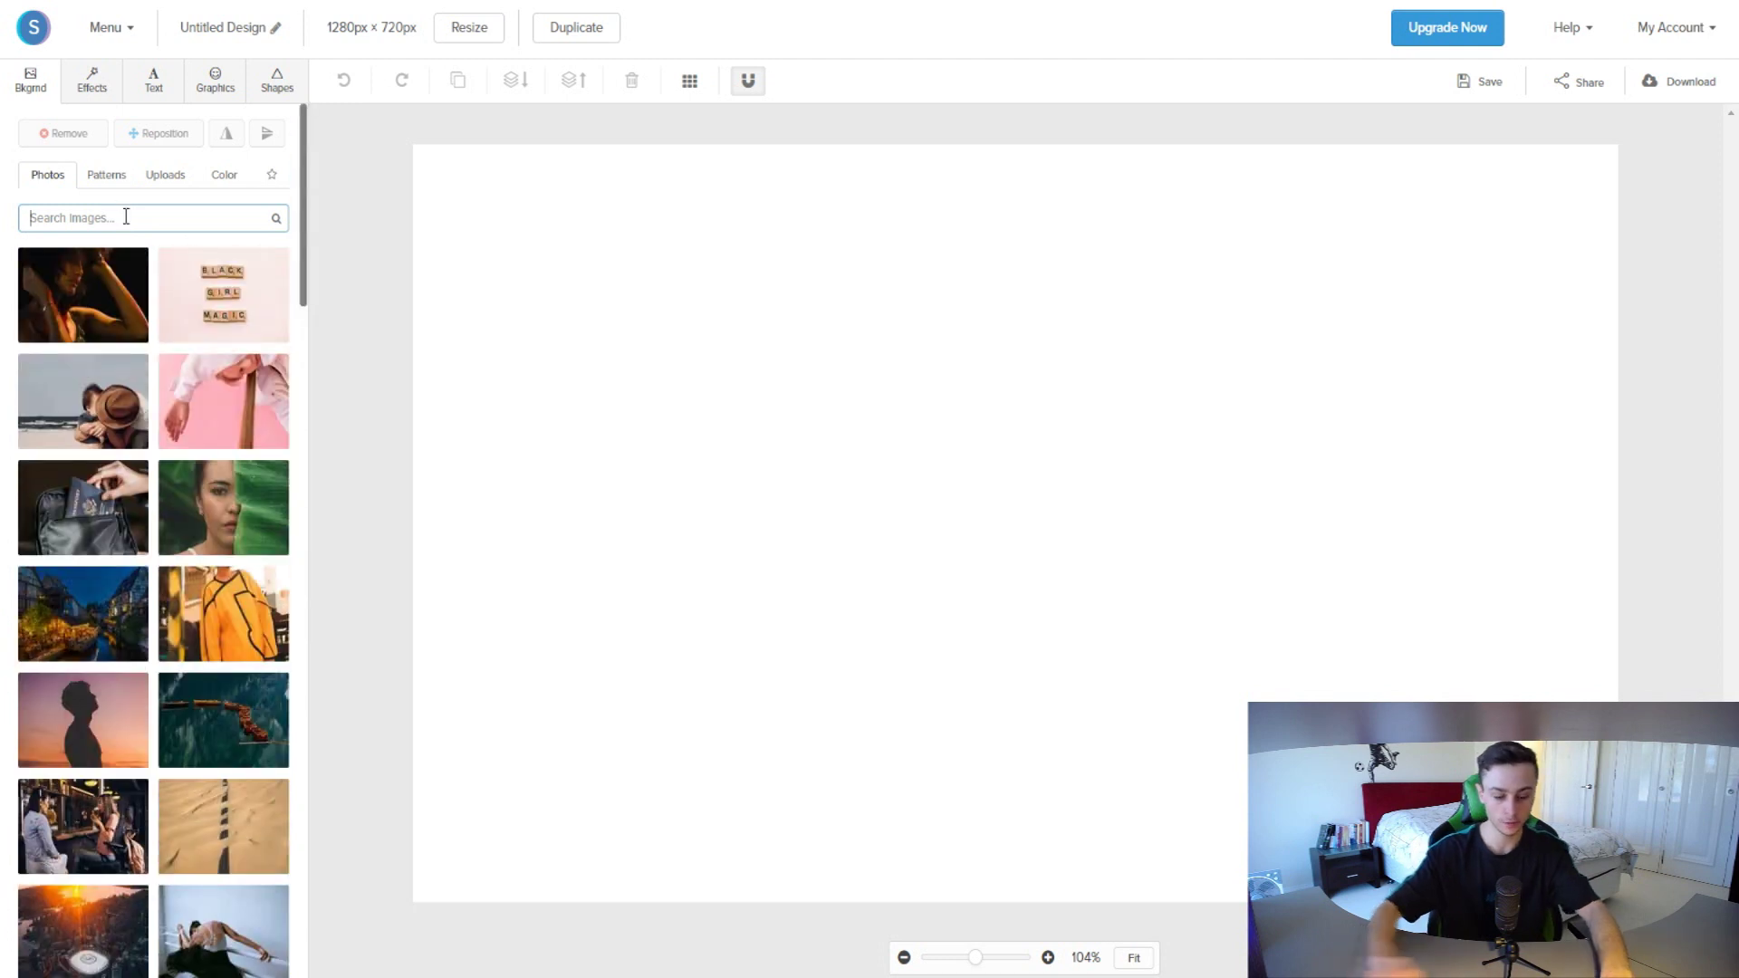
type("fortnite")
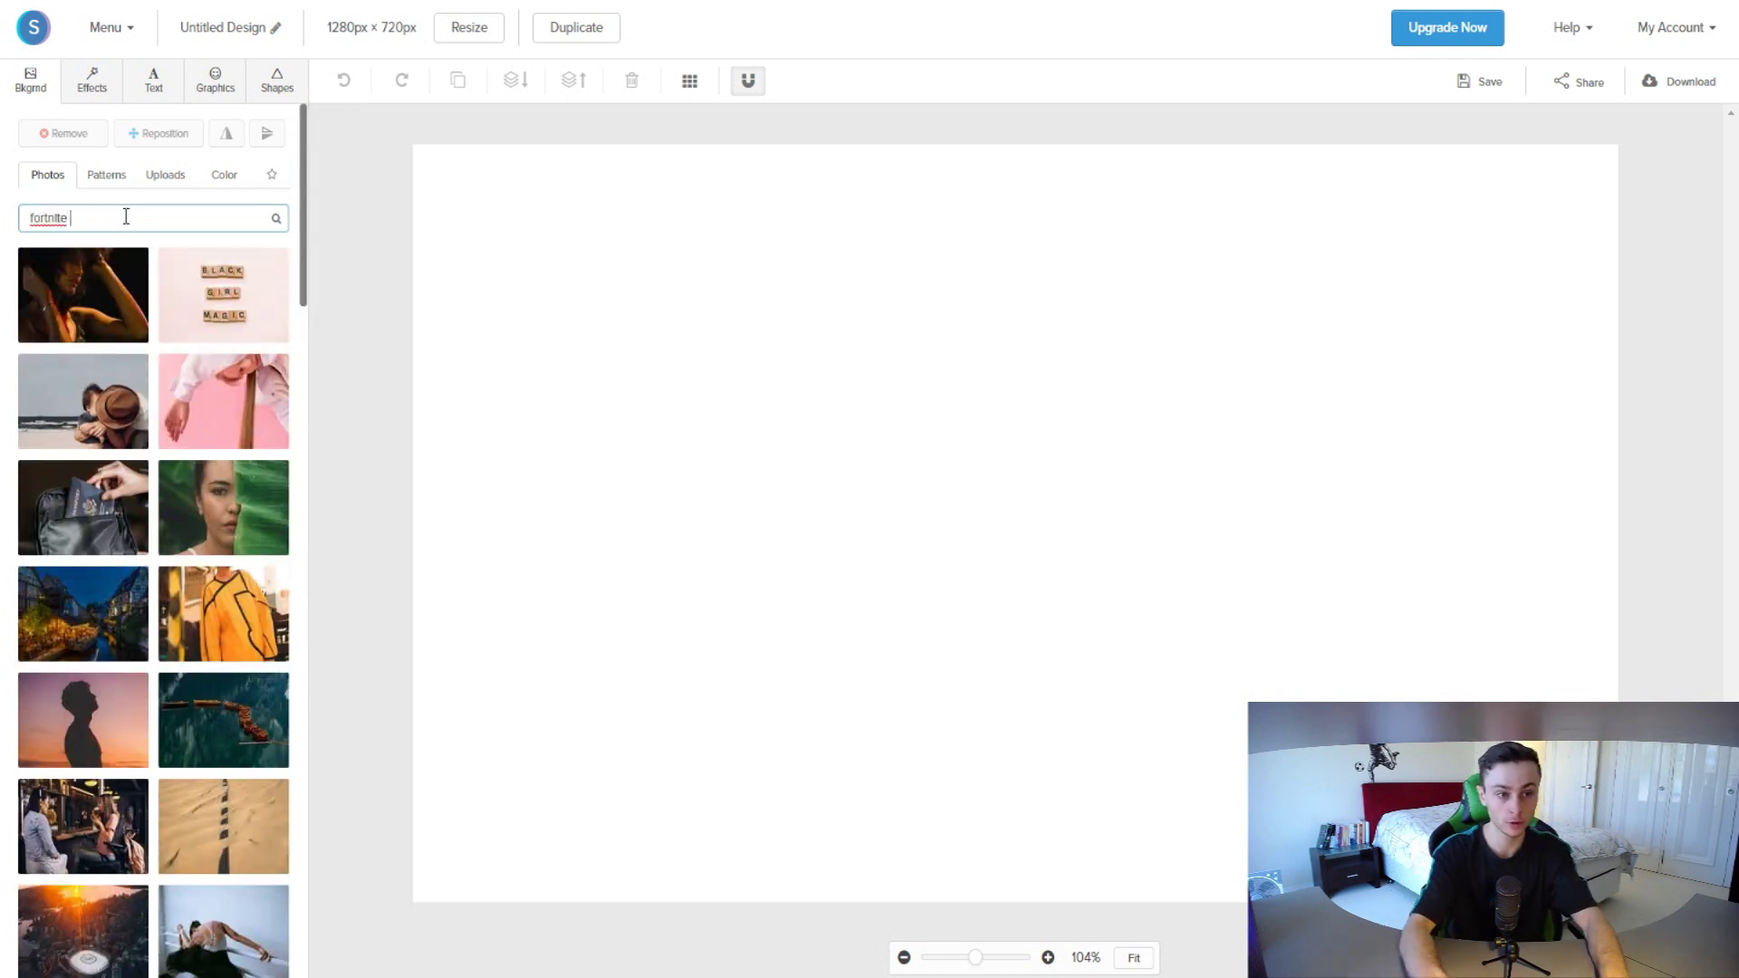
key("Return")
left_click(80, 295)
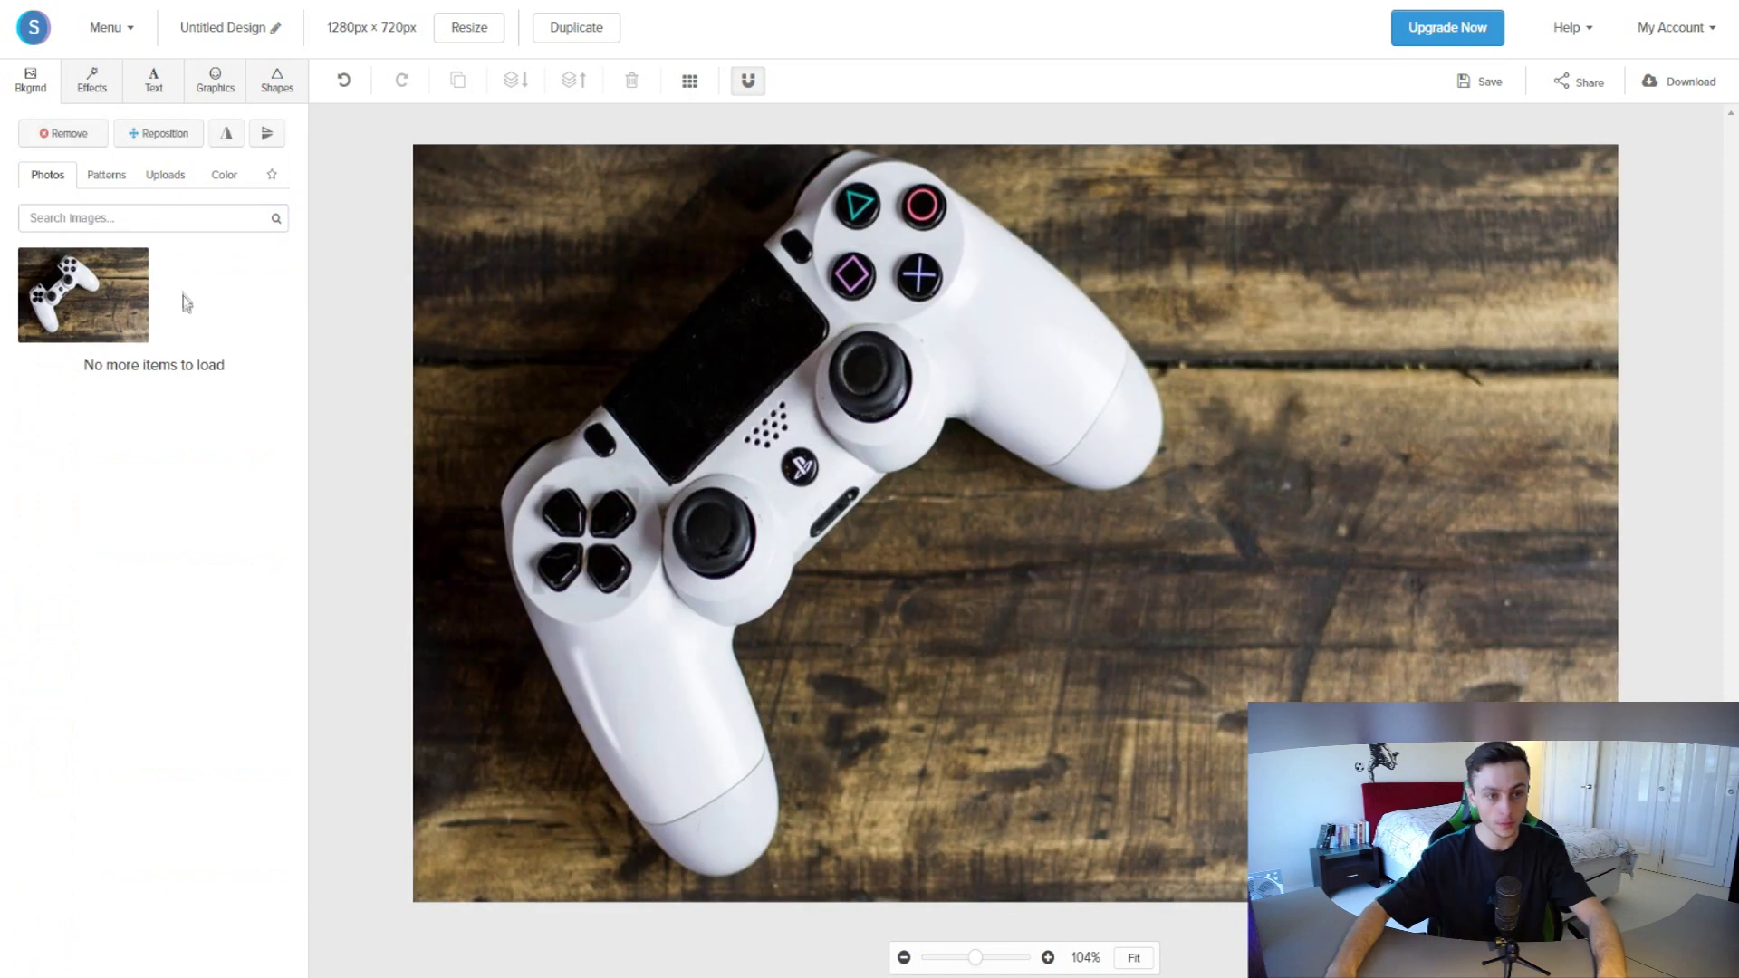
Step: Apply a light-blue #4fc1e9 color overlay to the background photo
left_click(92, 84)
left_click_drag(28, 152, 178, 162)
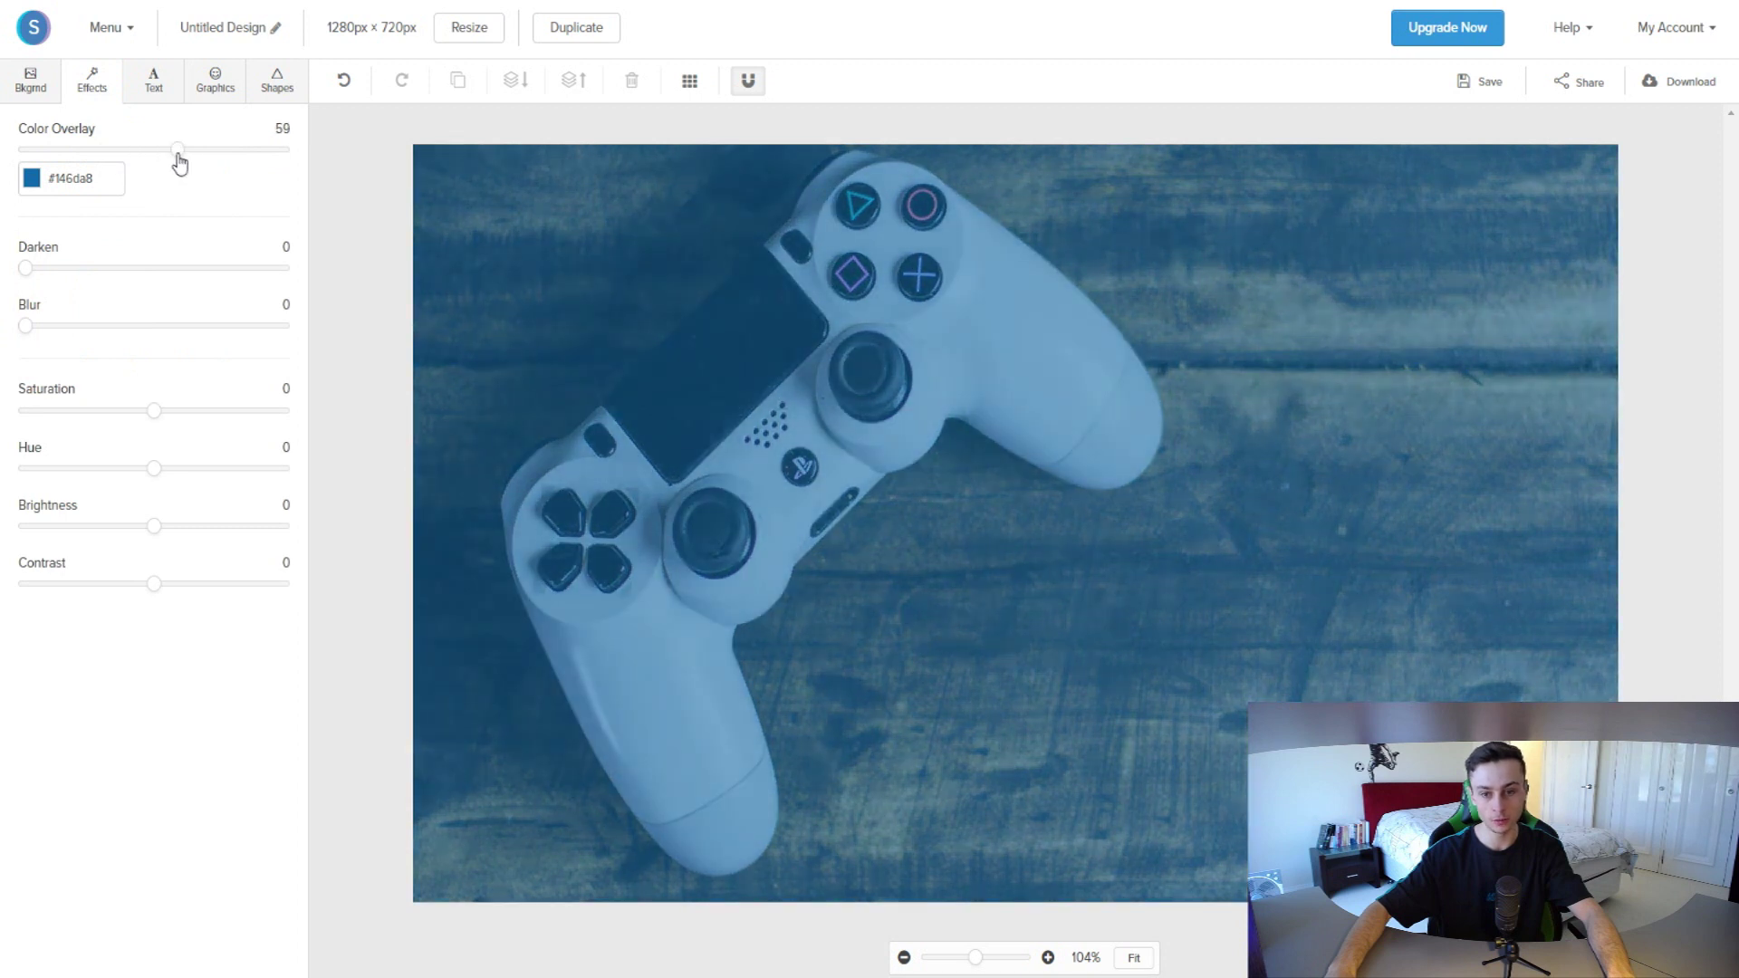
left_click(68, 185)
left_click(79, 369)
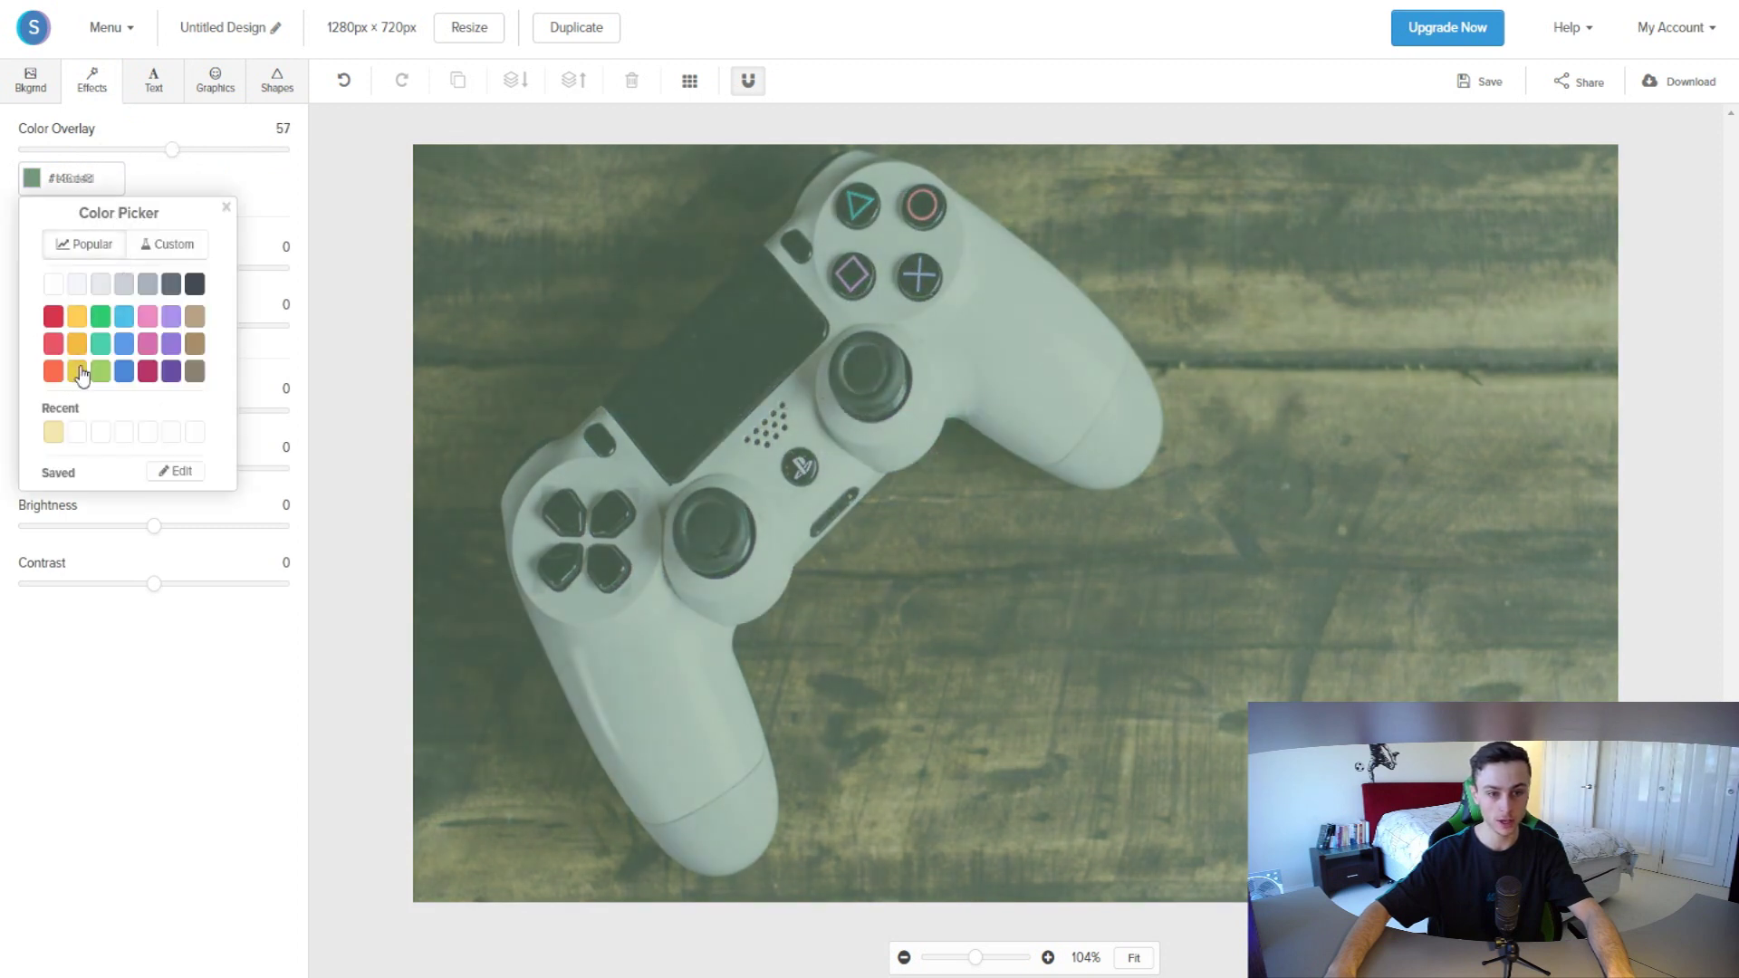
left_click(131, 318)
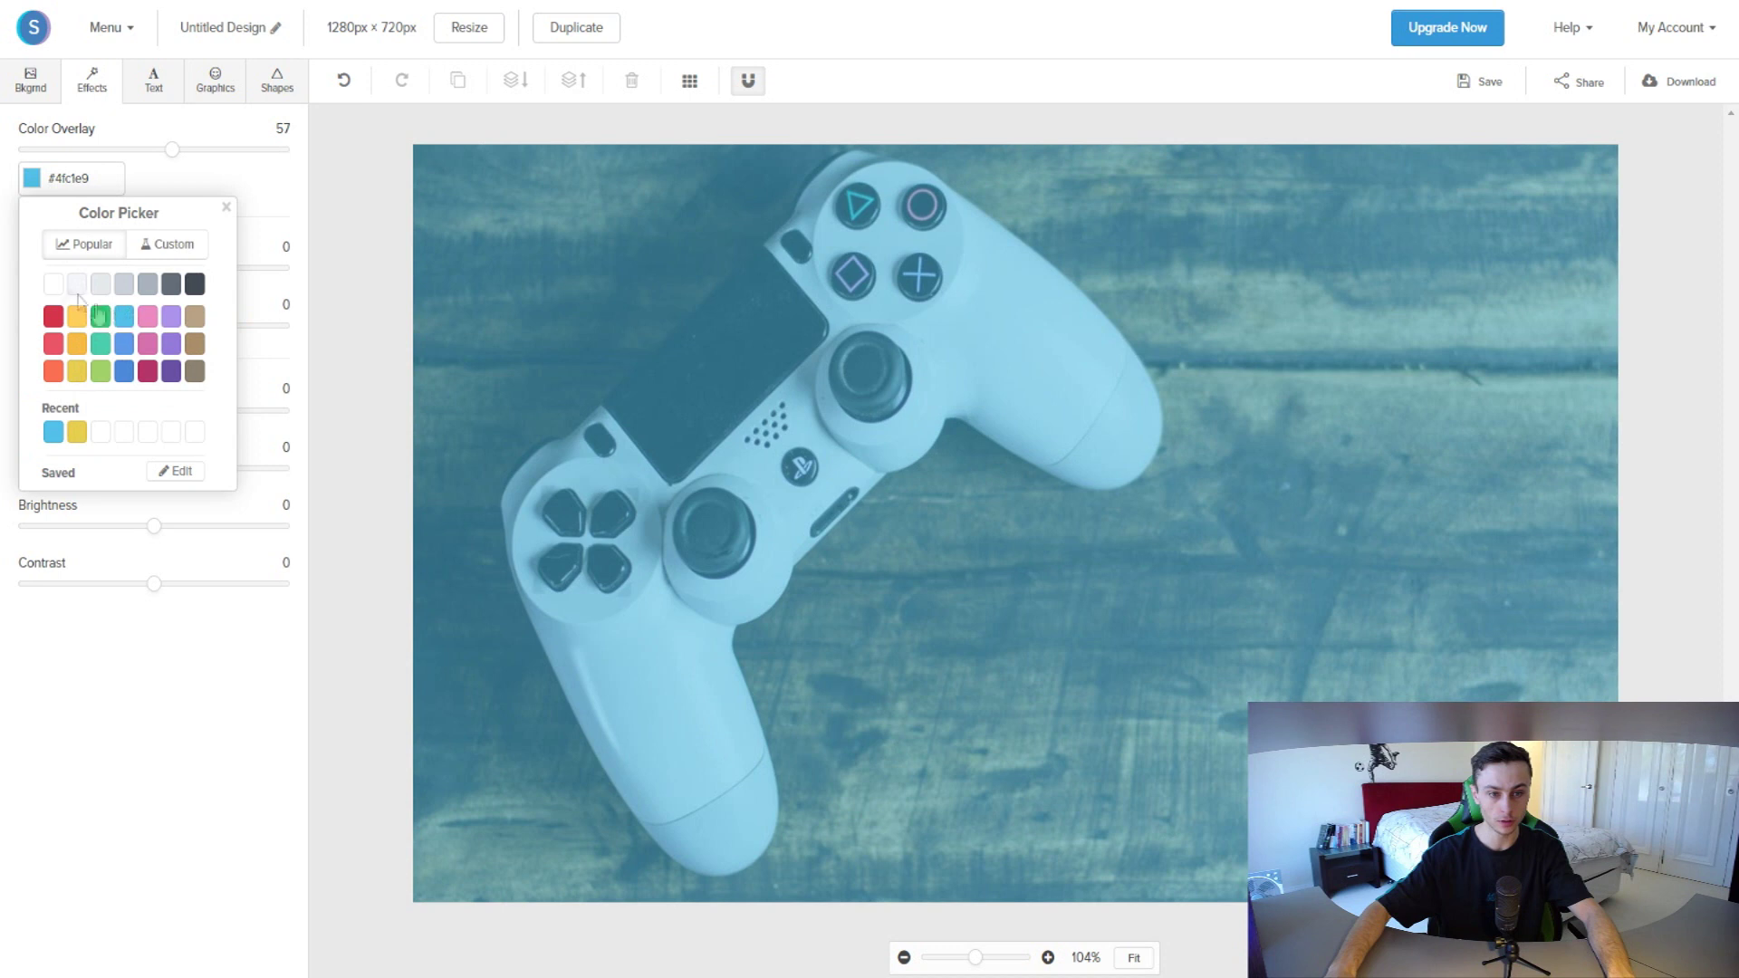
left_click(99, 317)
left_click(124, 316)
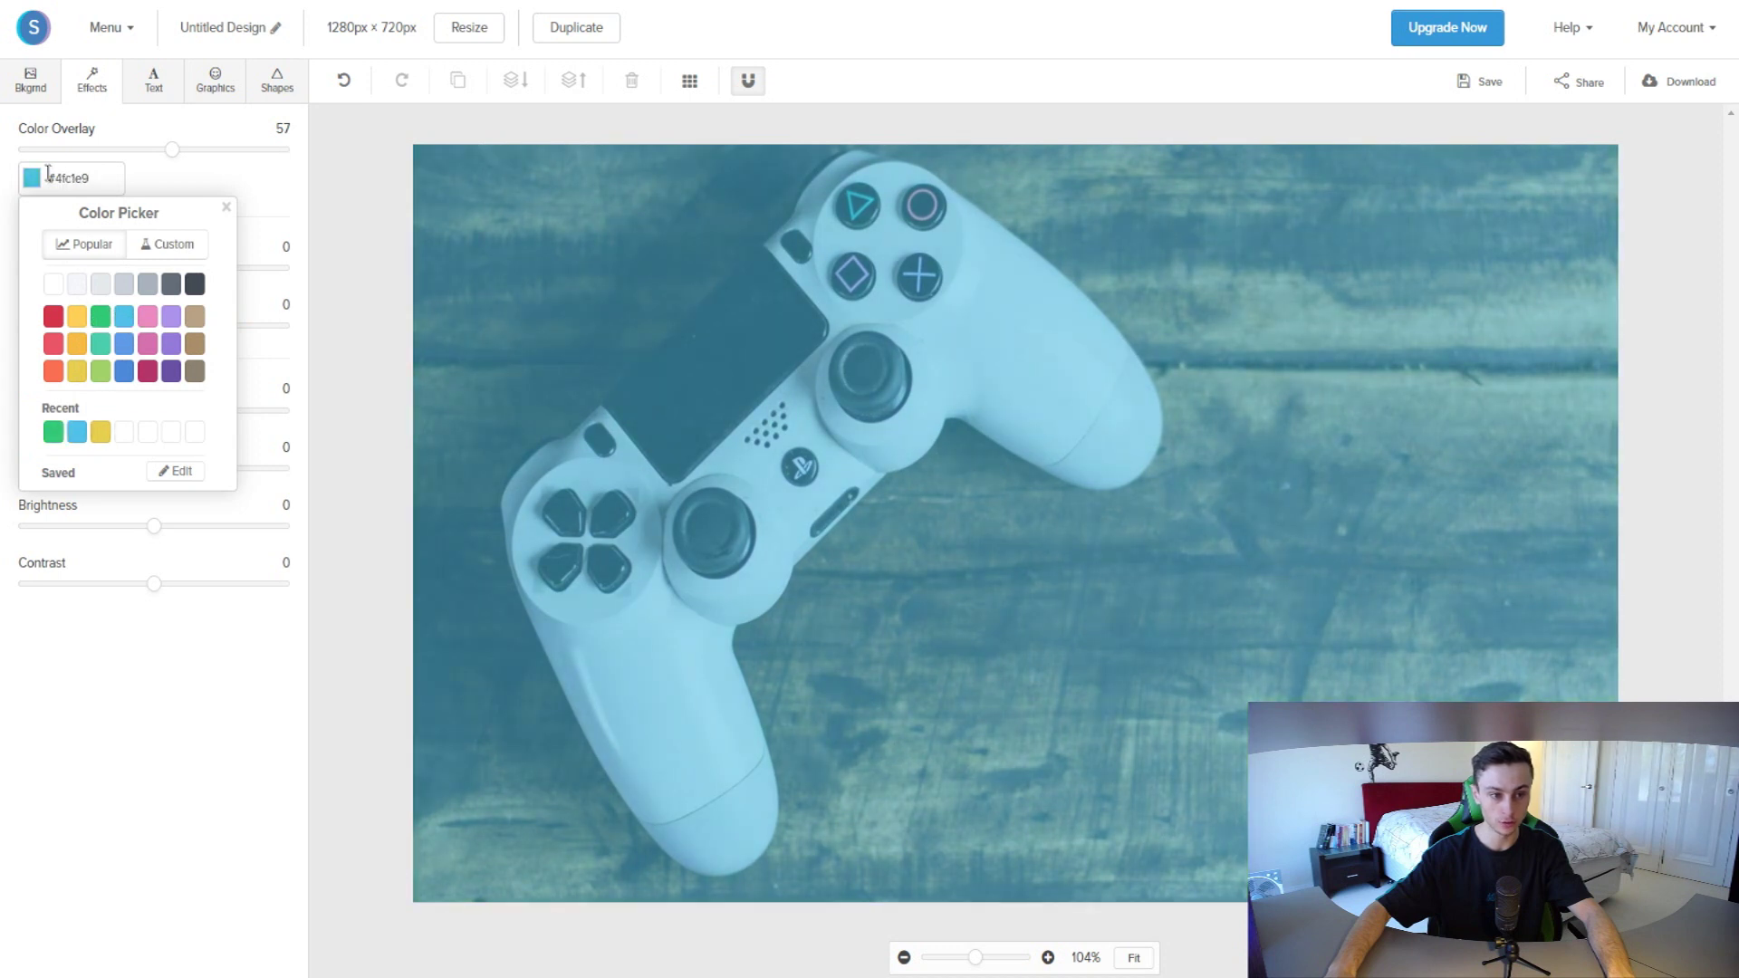
left_click(193, 186)
Step: Raise the overlay strength to 79 and blur the background to 15
left_click_drag(175, 163, 231, 165)
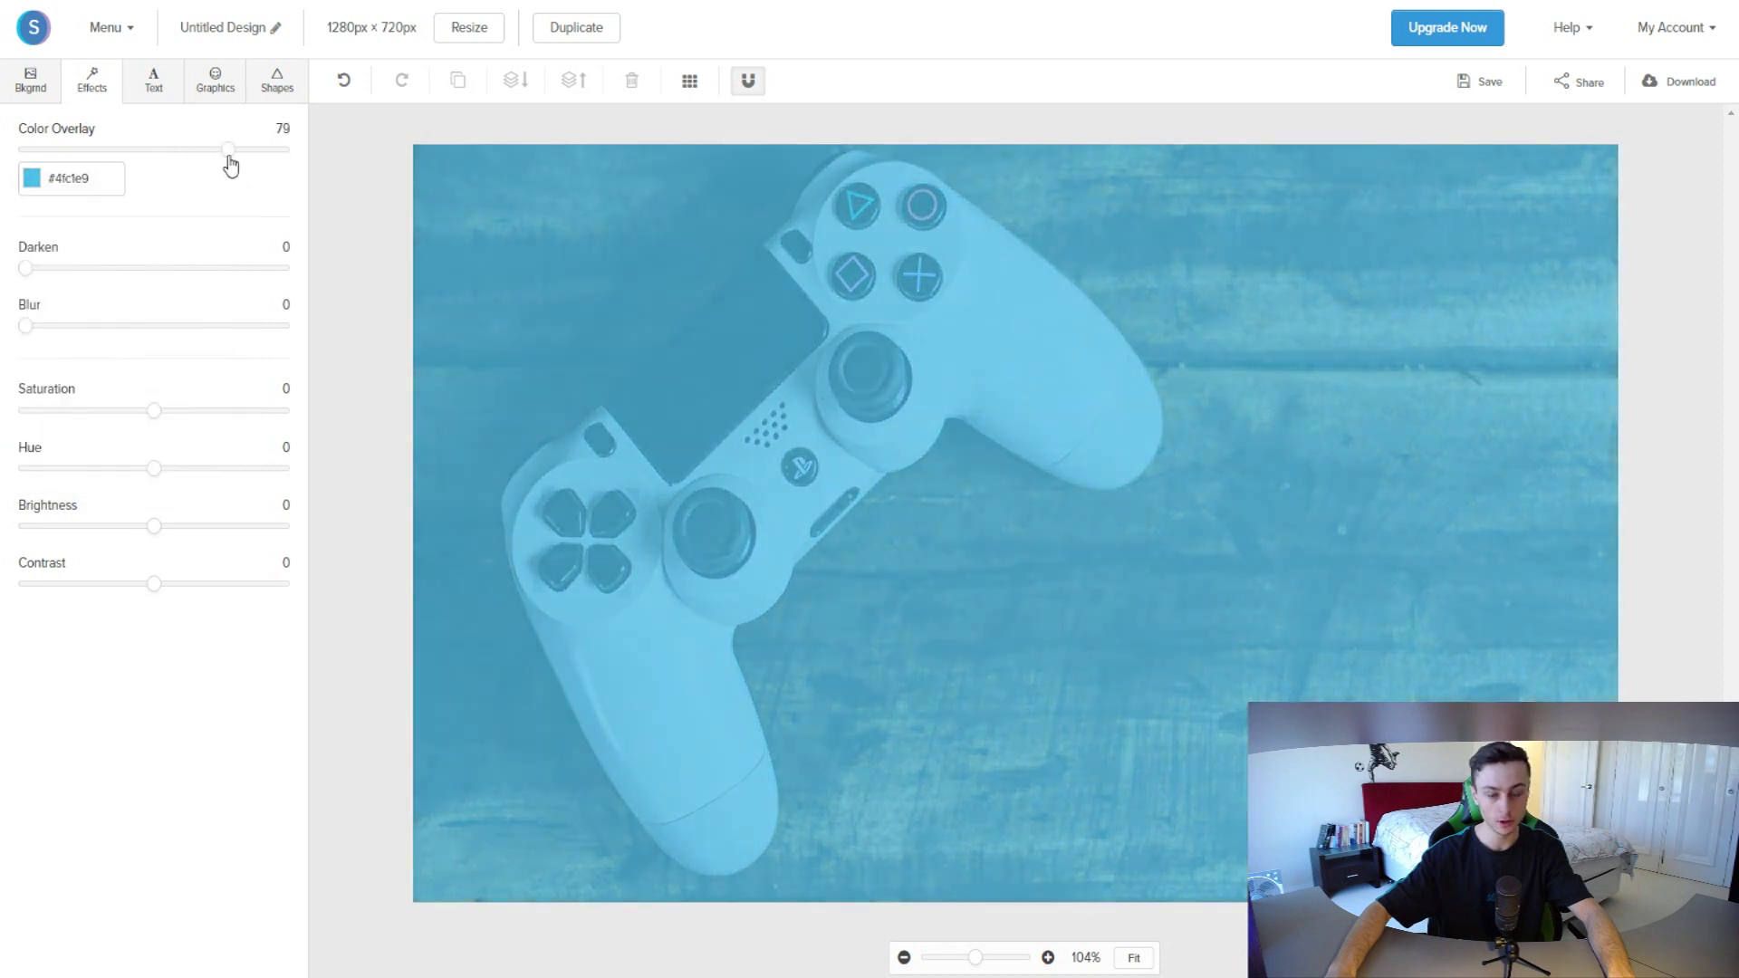
left_click_drag(25, 326, 99, 326)
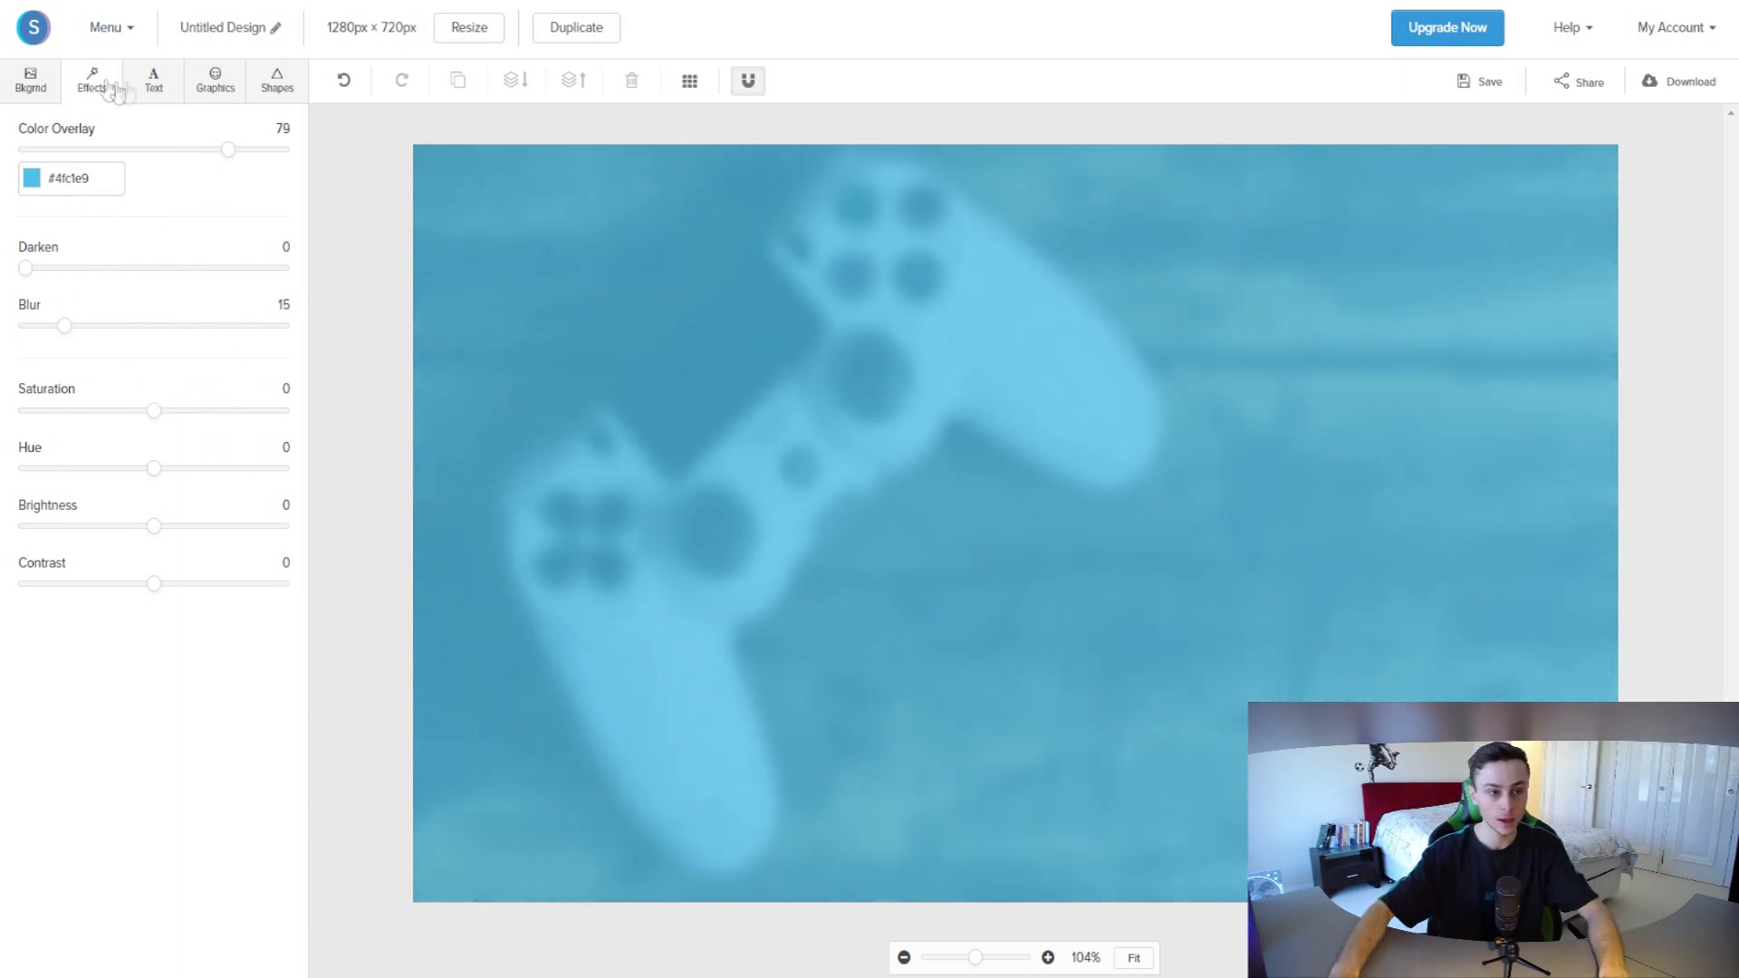
left_click(159, 86)
Step: Add a heading text box, keeping the Archivo Black font
left_click(127, 175)
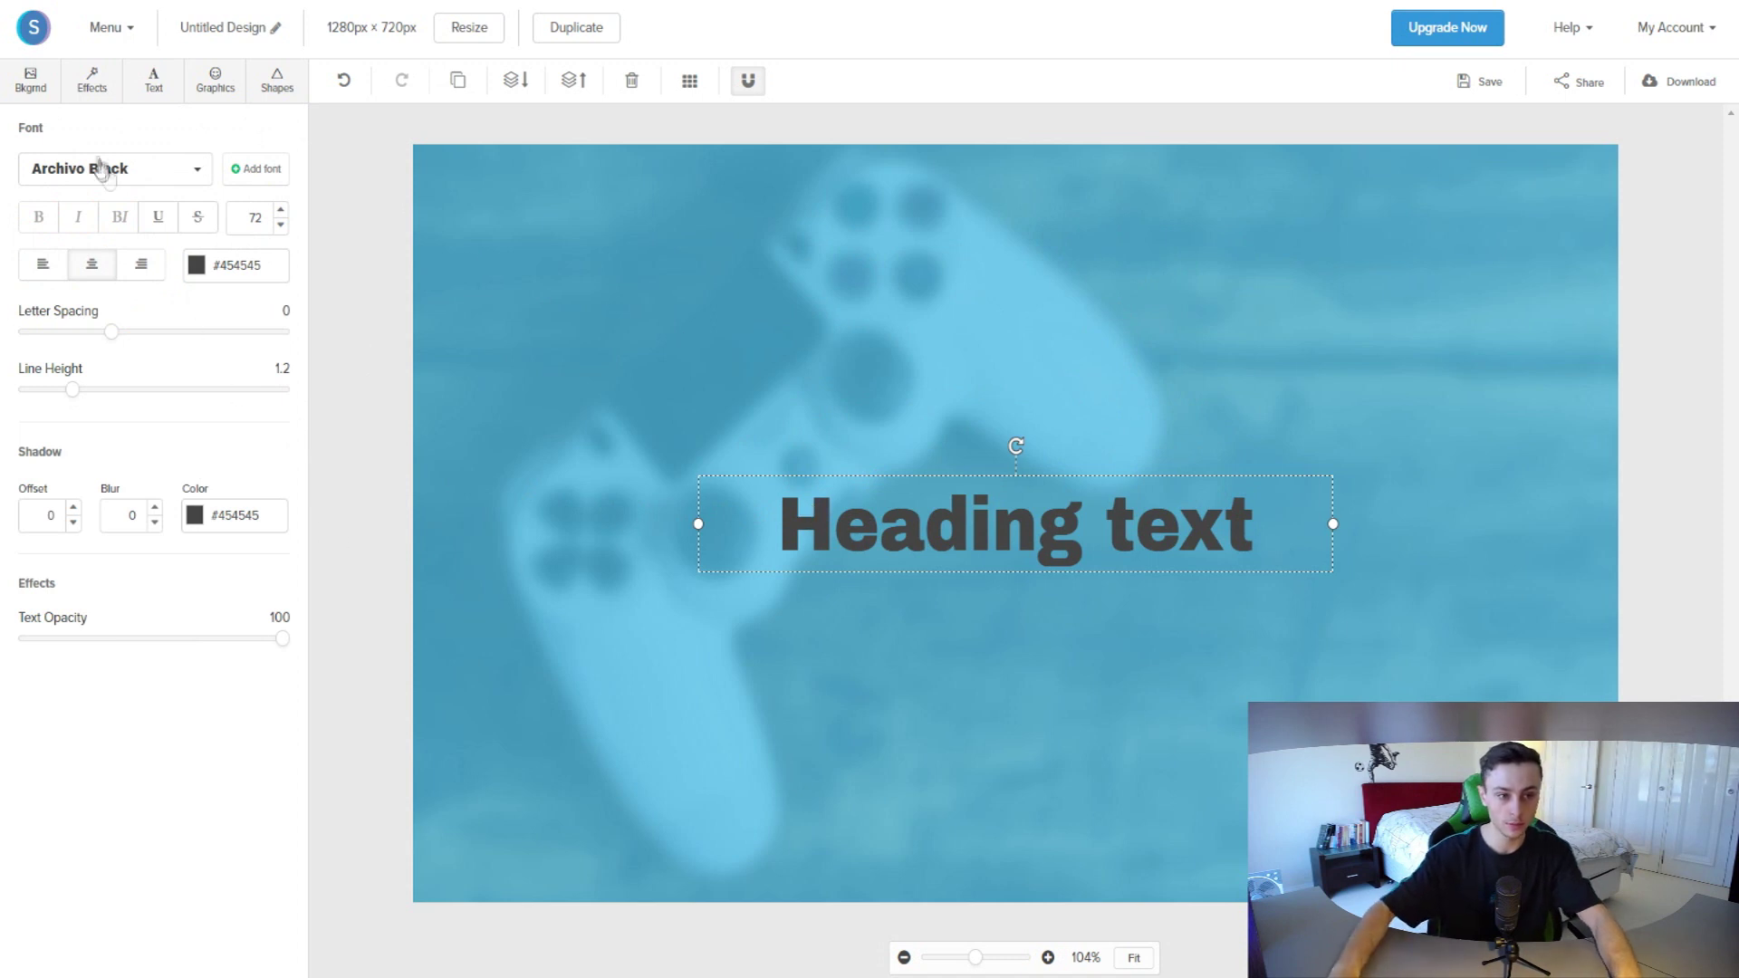
left_click(131, 168)
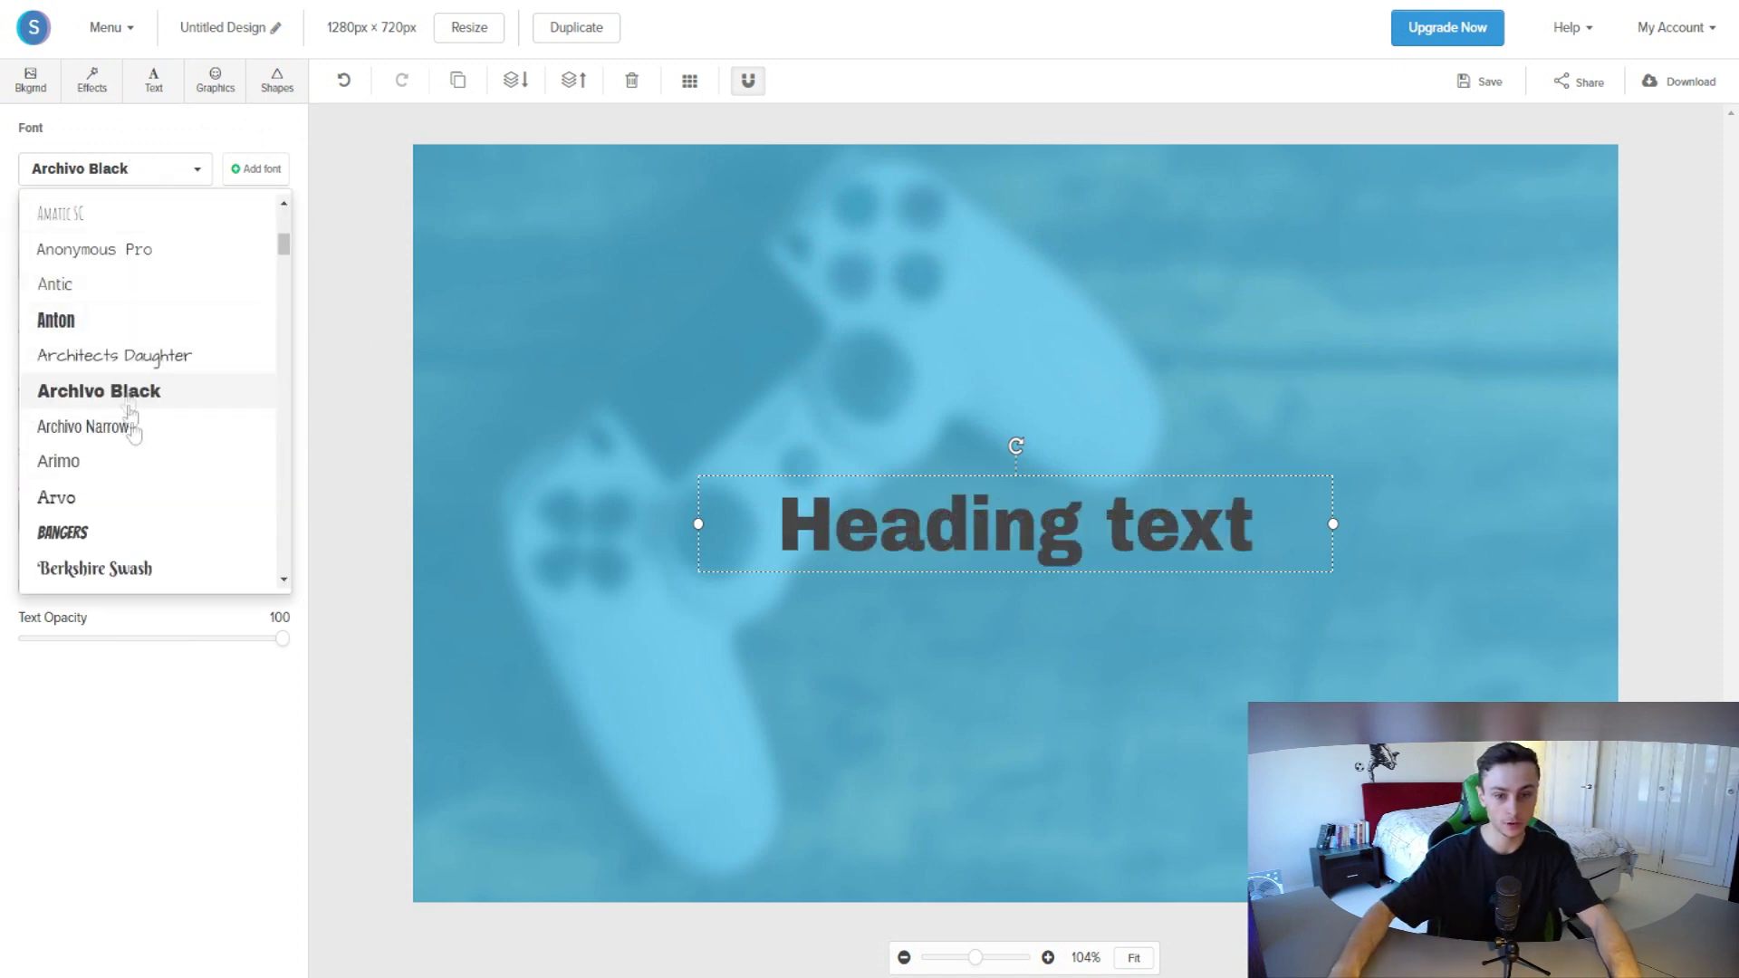
left_click(144, 181)
Step: Type the heading as 'My Awesome' and 'Gaming Video!' on two lines
double_click(861, 553)
type("S")
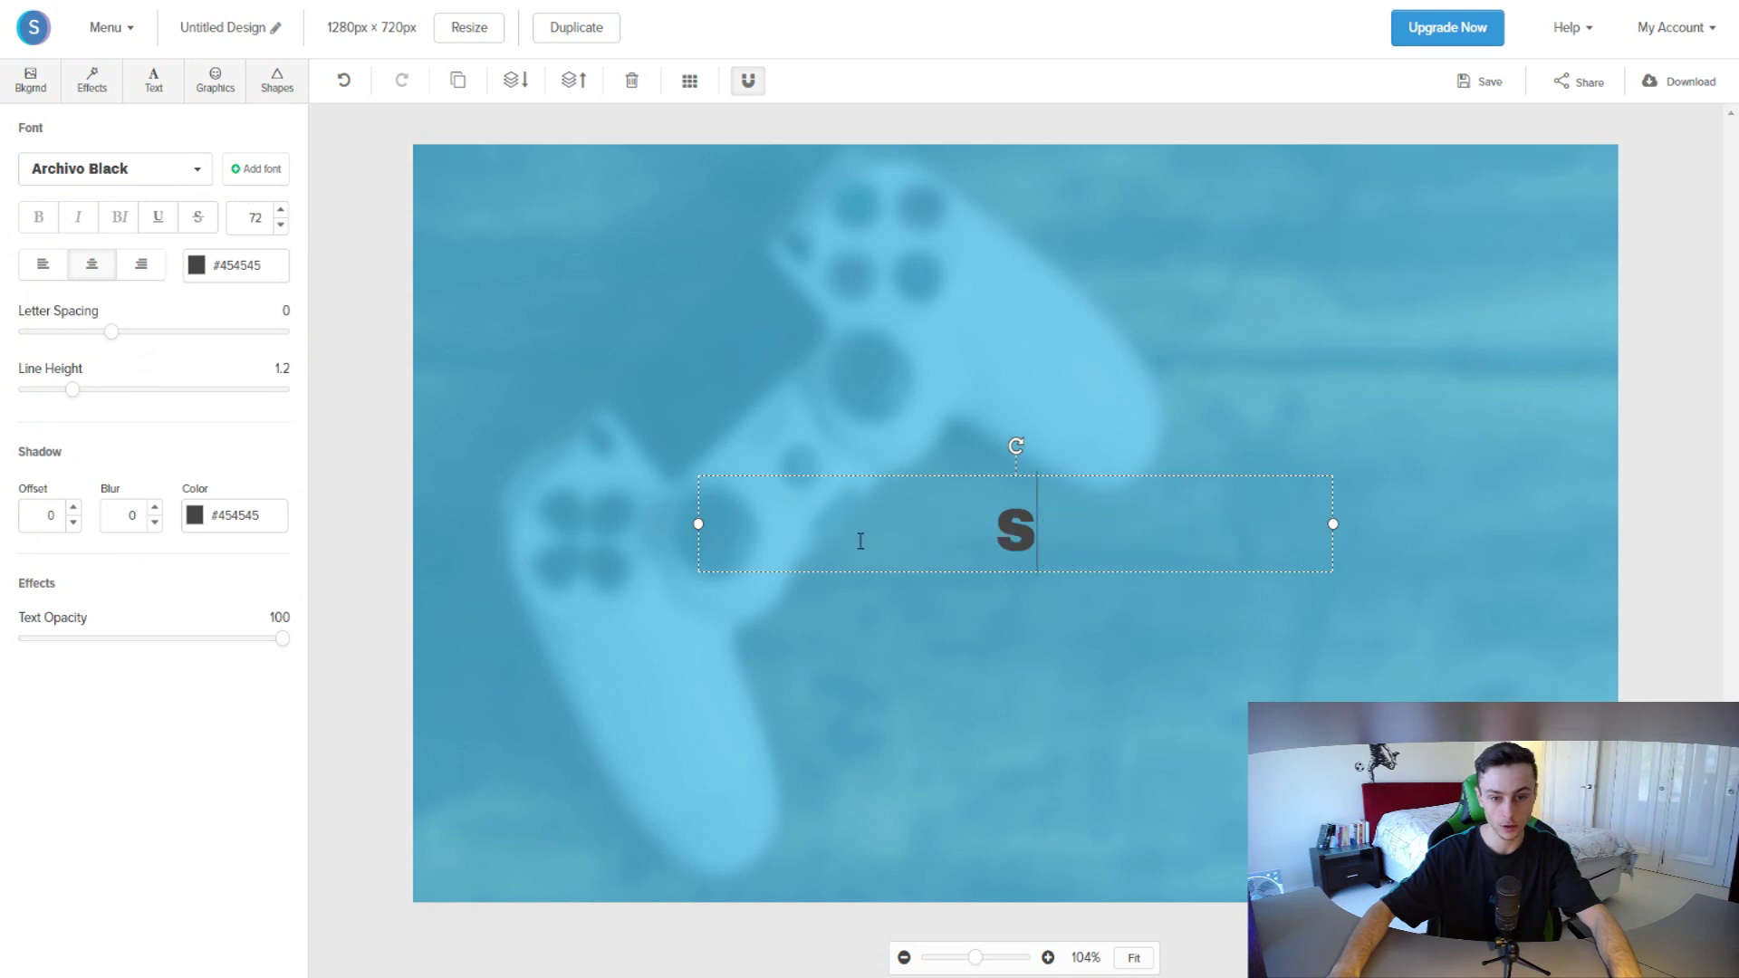
key("BackSpace")
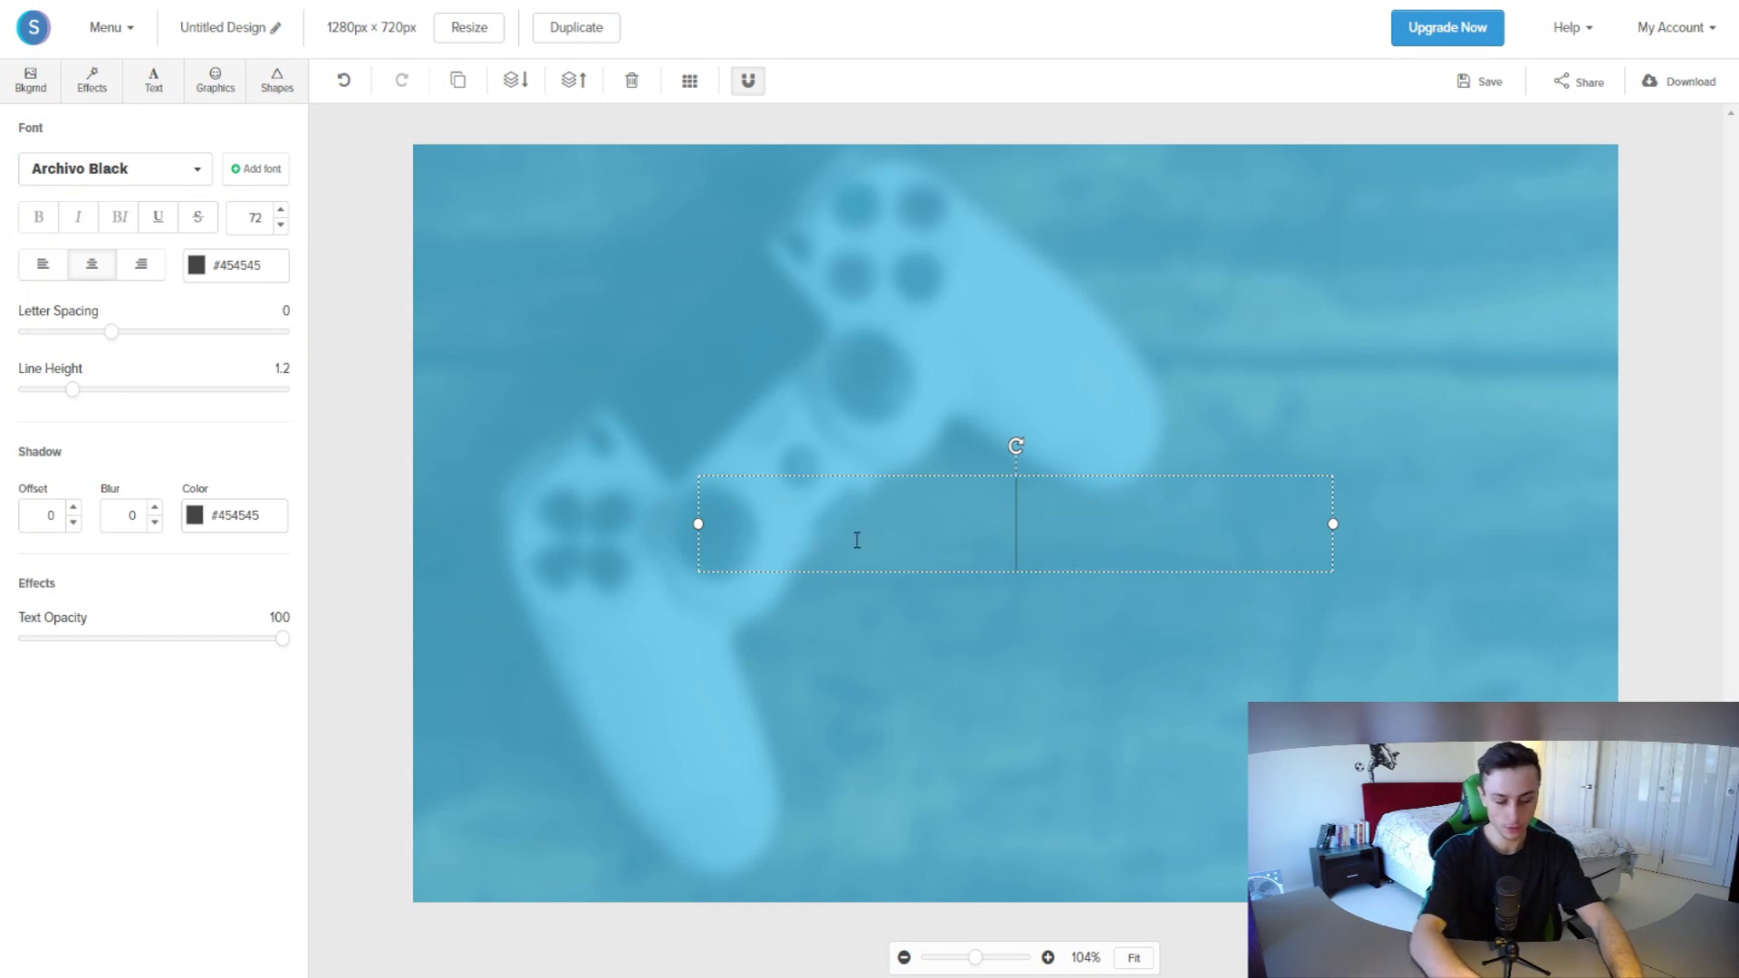
type("My Aws")
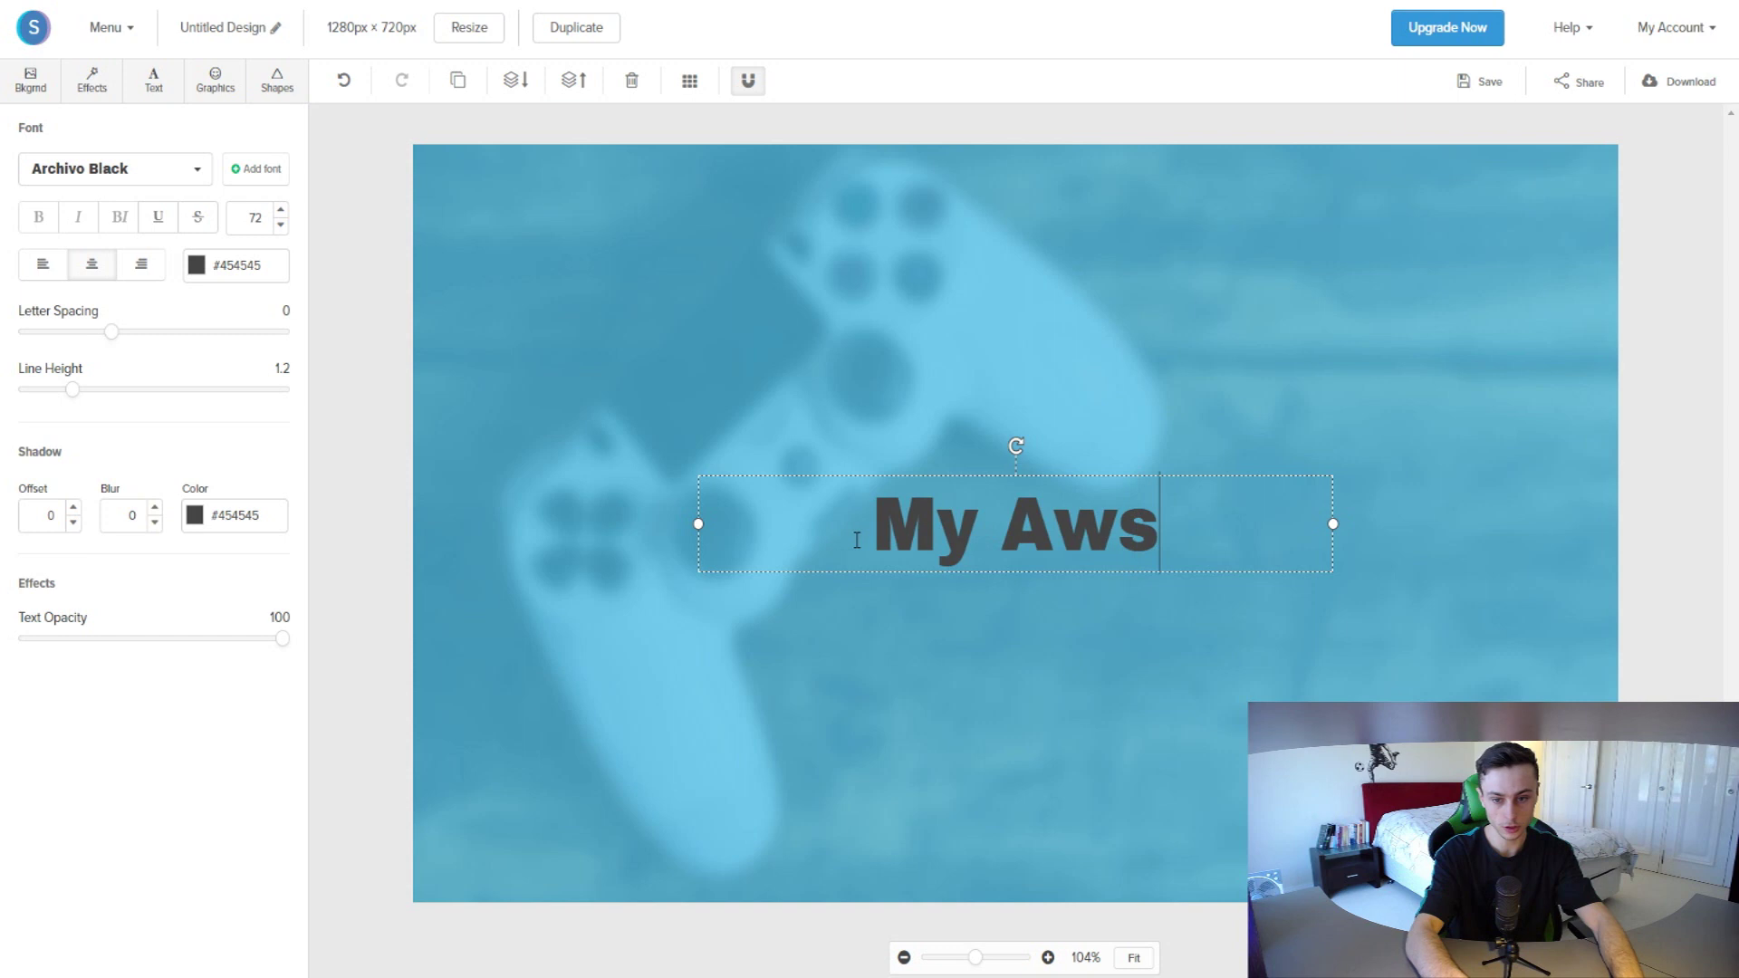
key("BackSpace")
type("esome")
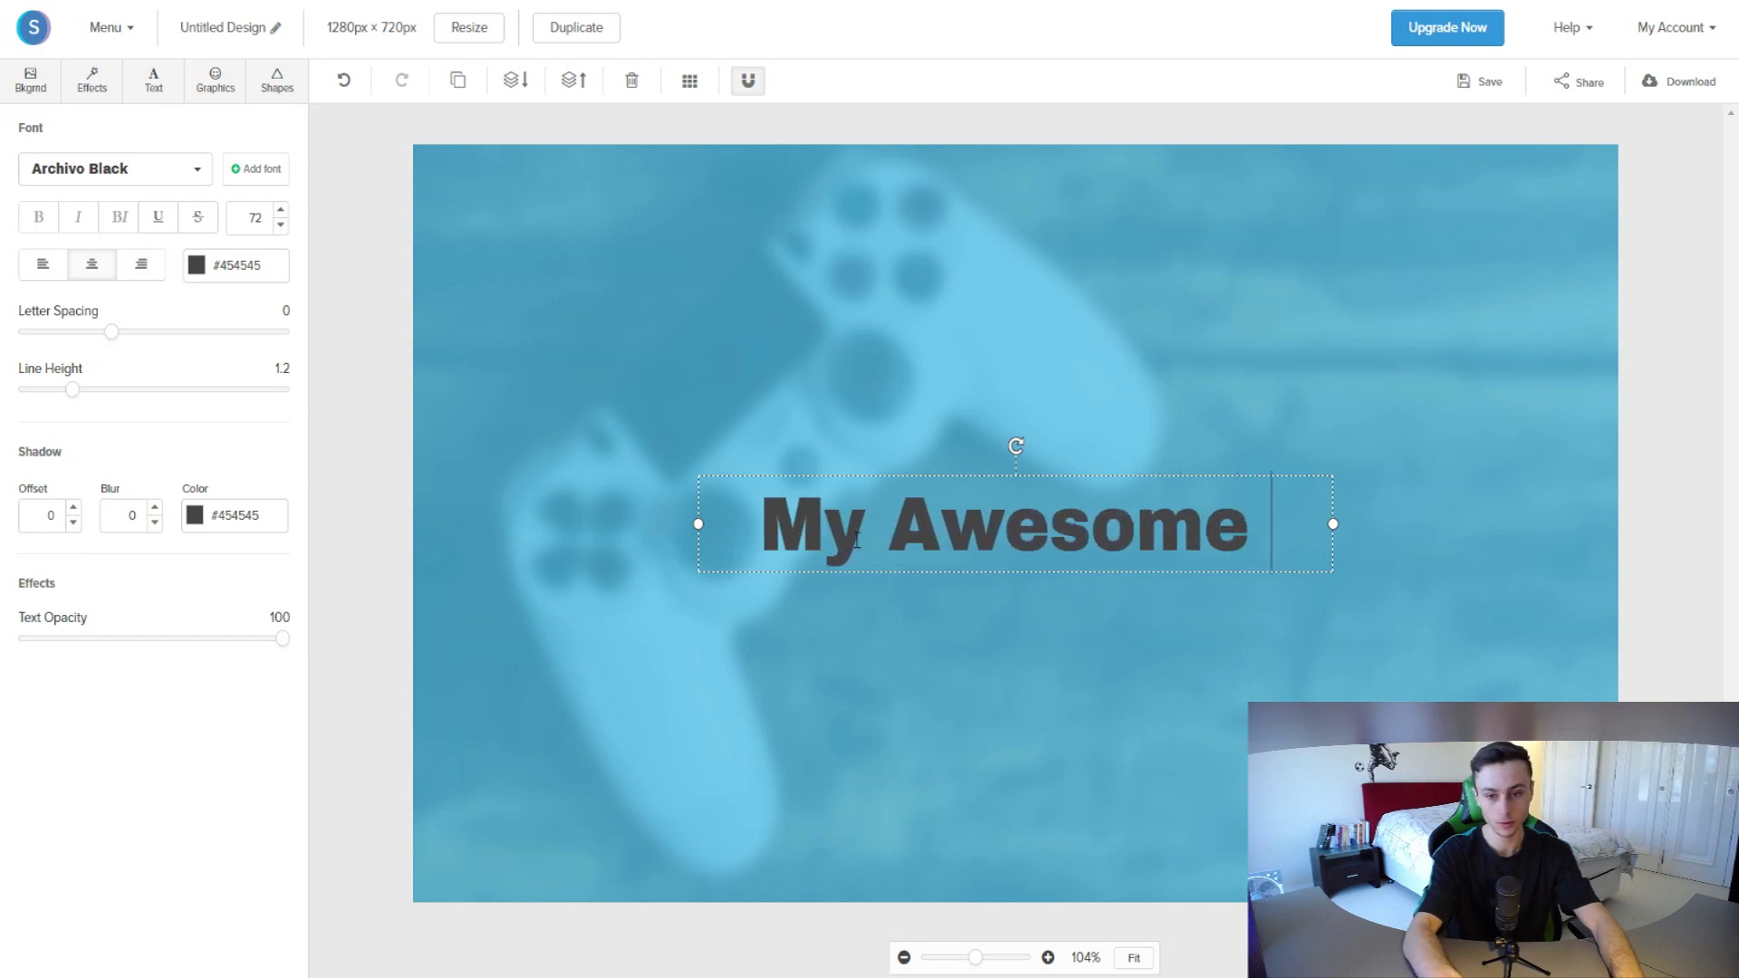
key("Return")
type("Gami")
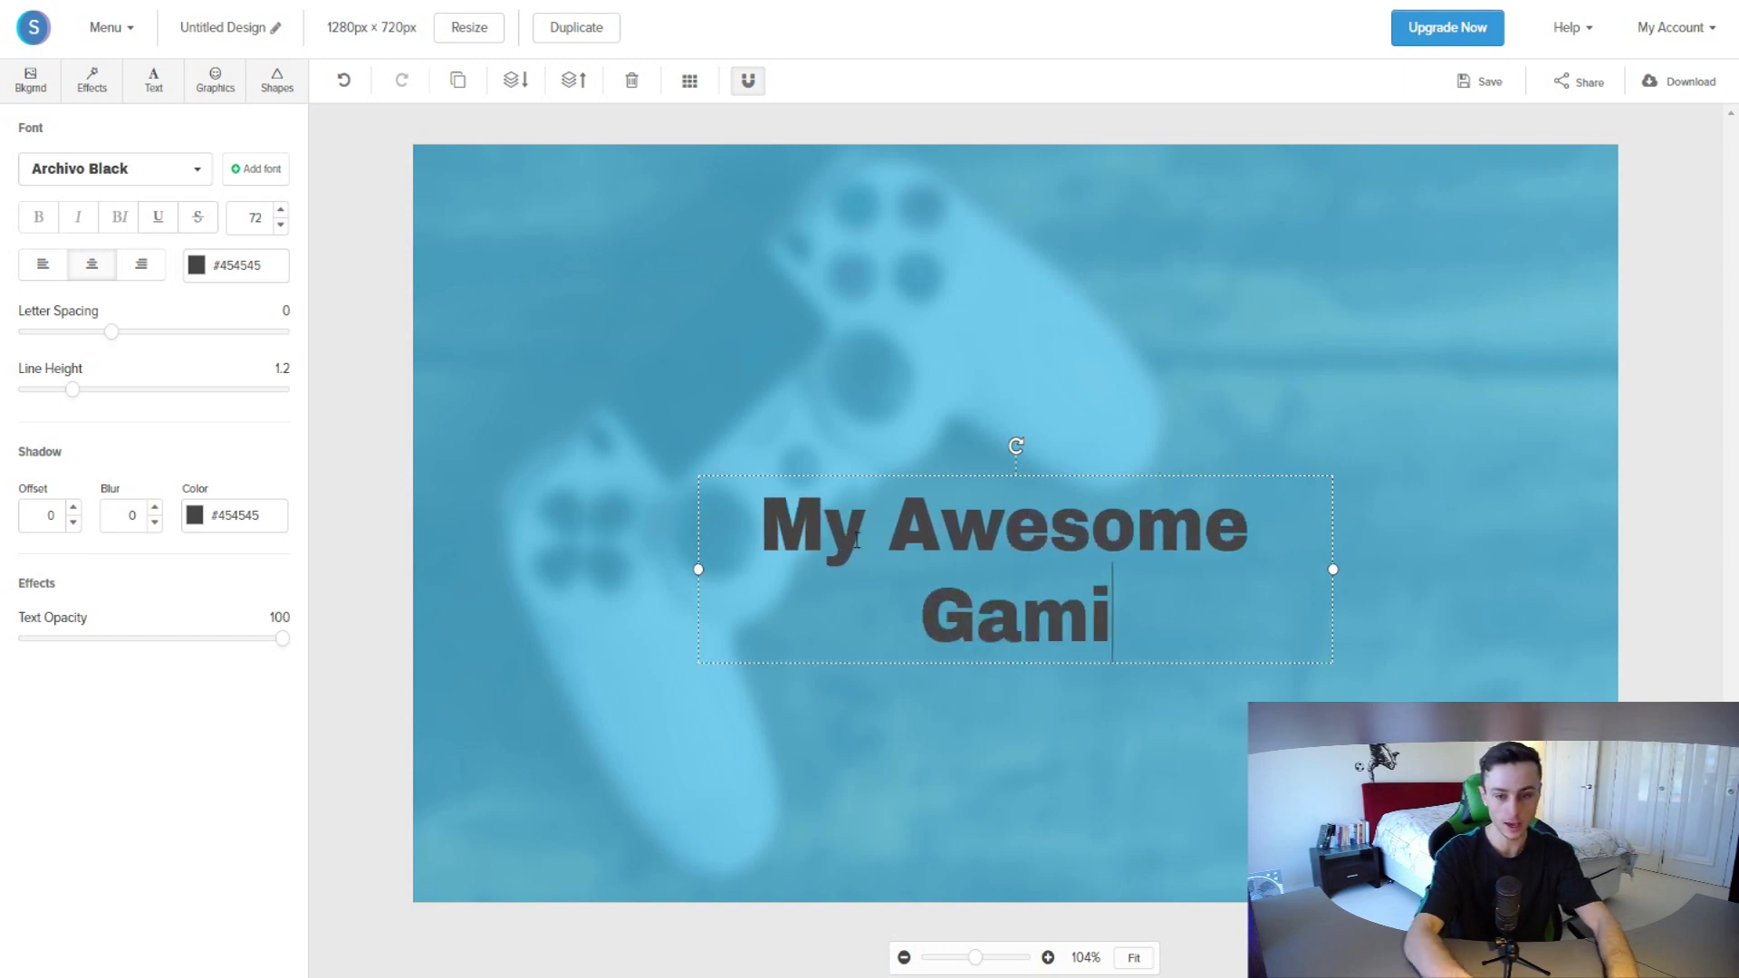
type("ng Video!")
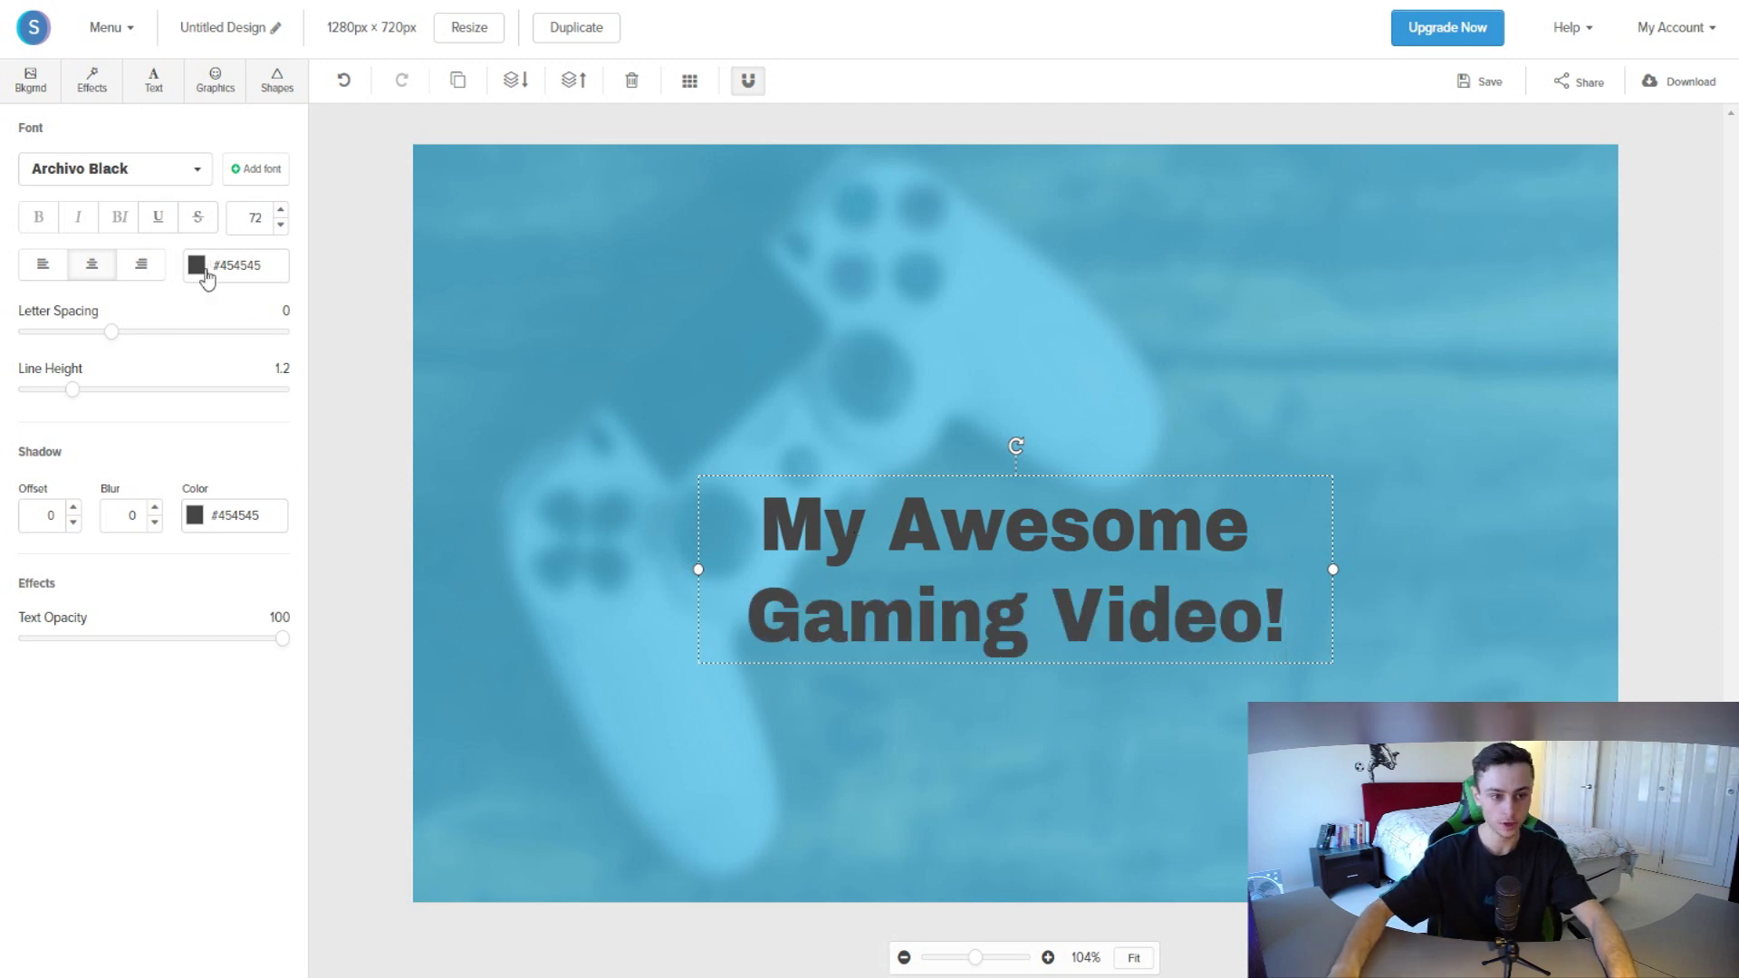
Step: Make the title text white #ffffff, leaving text opacity at 100
left_click(206, 272)
left_click(221, 373)
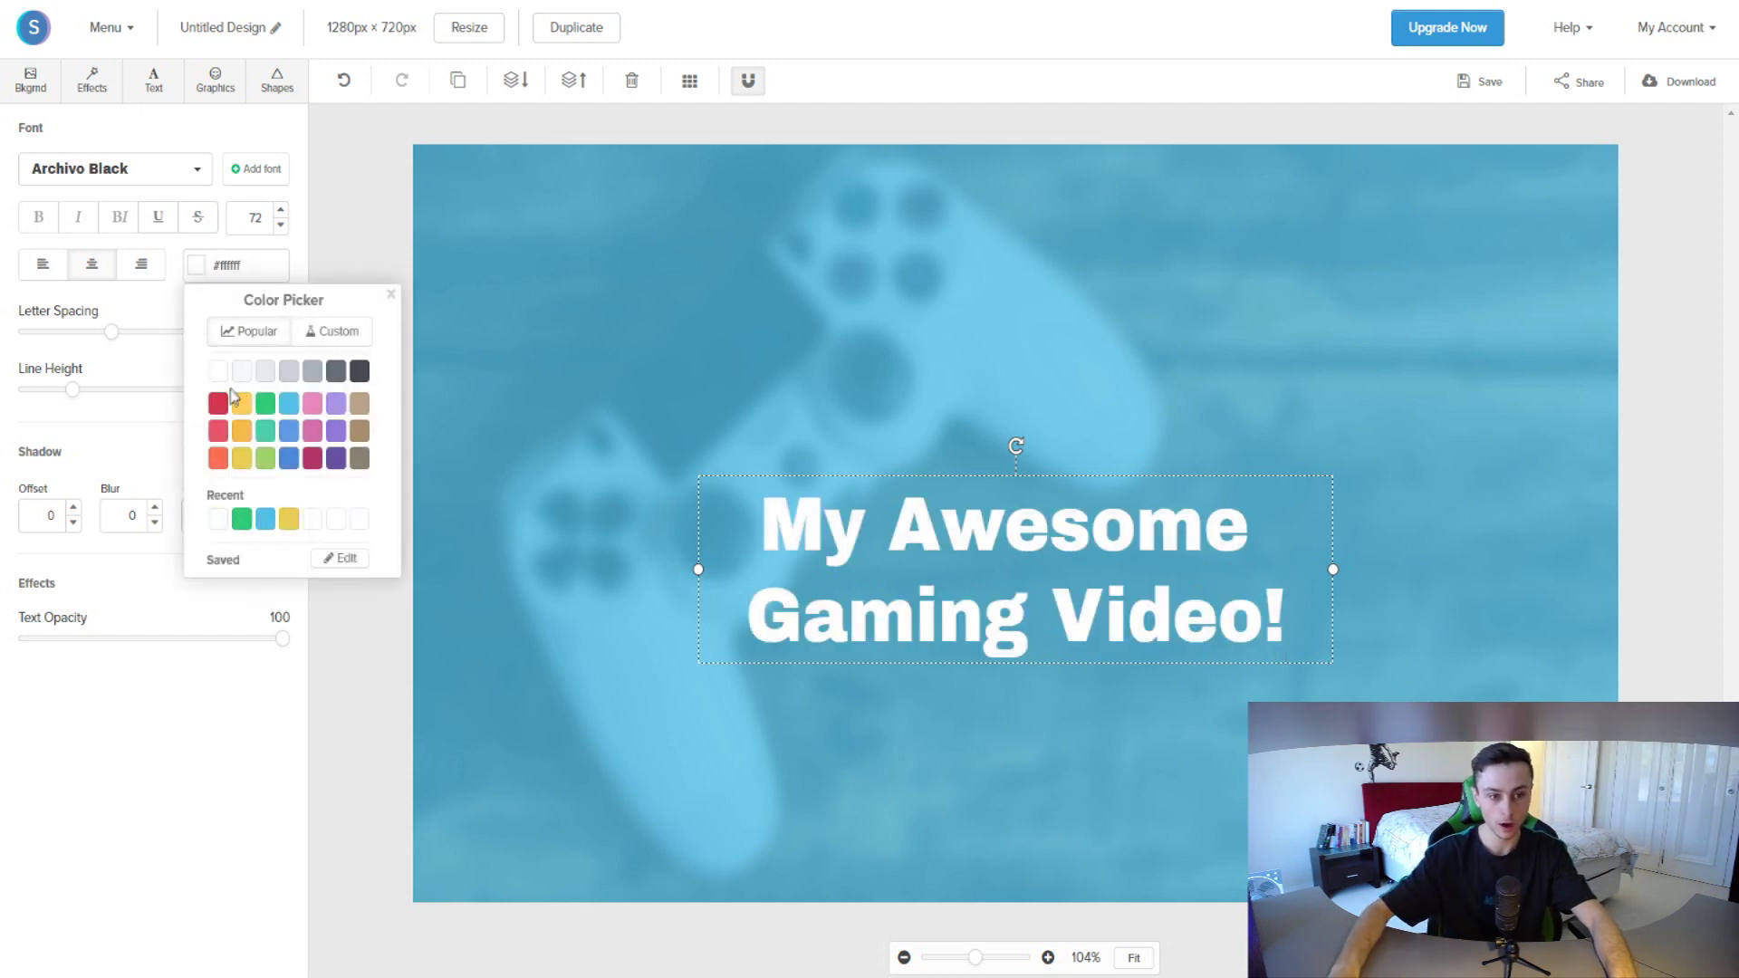
left_click(221, 408)
left_click(288, 408)
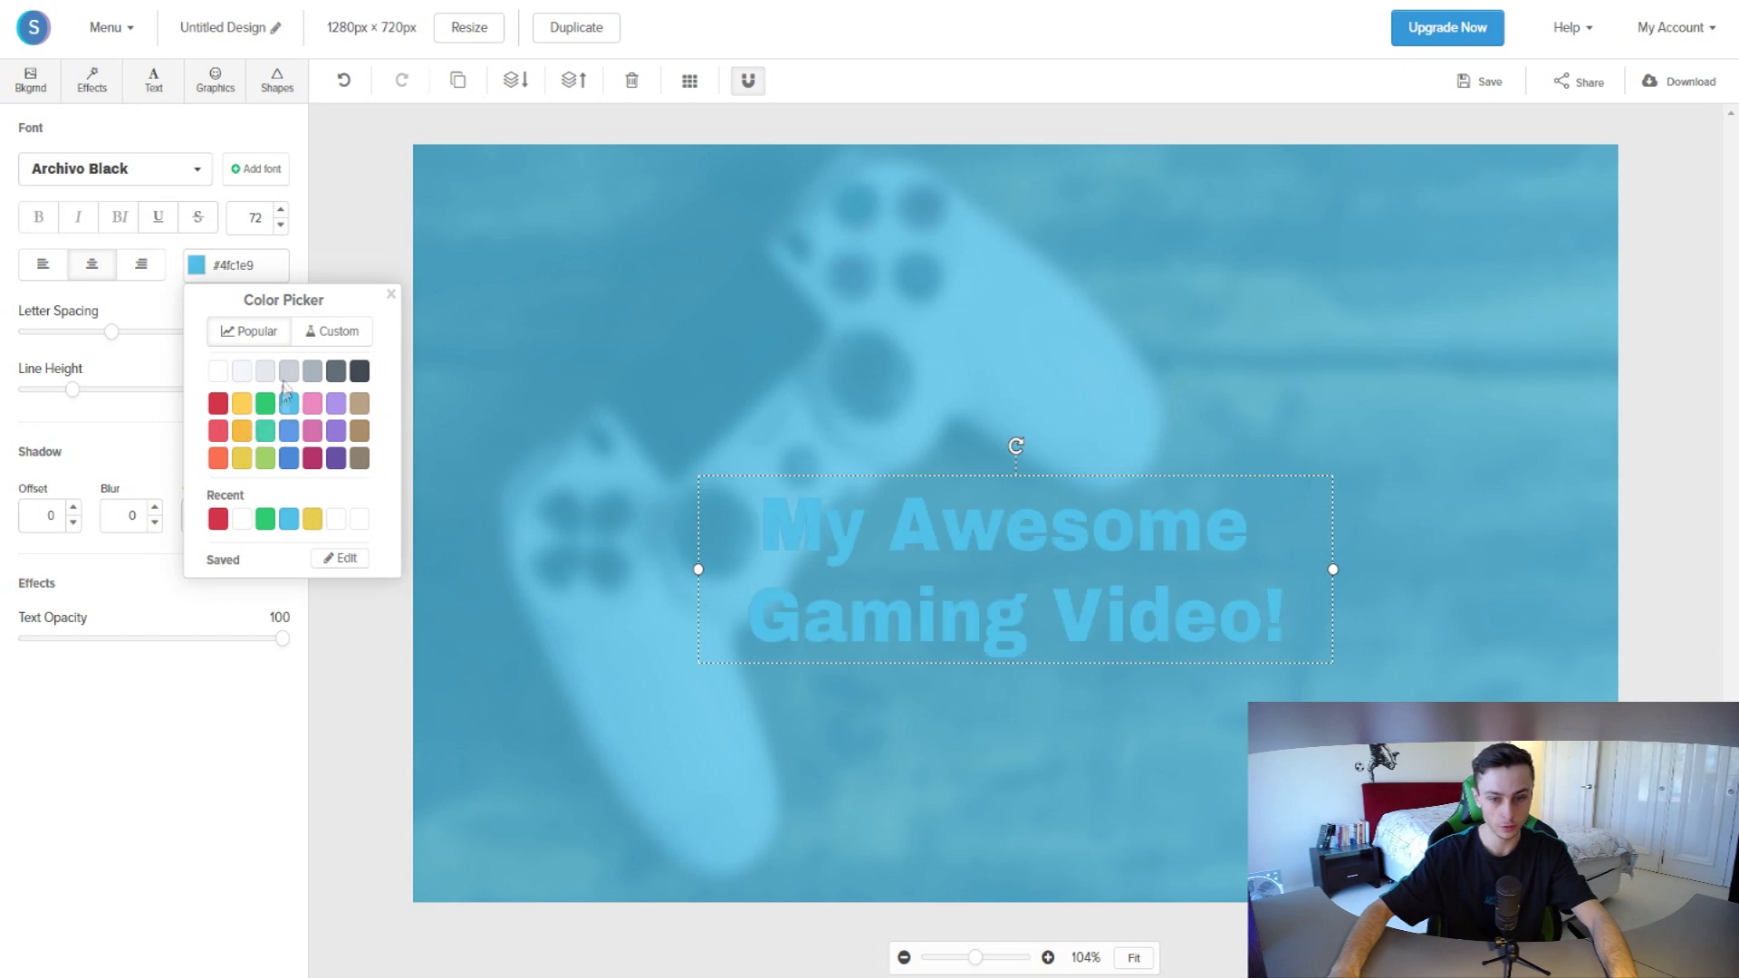
left_click(218, 371)
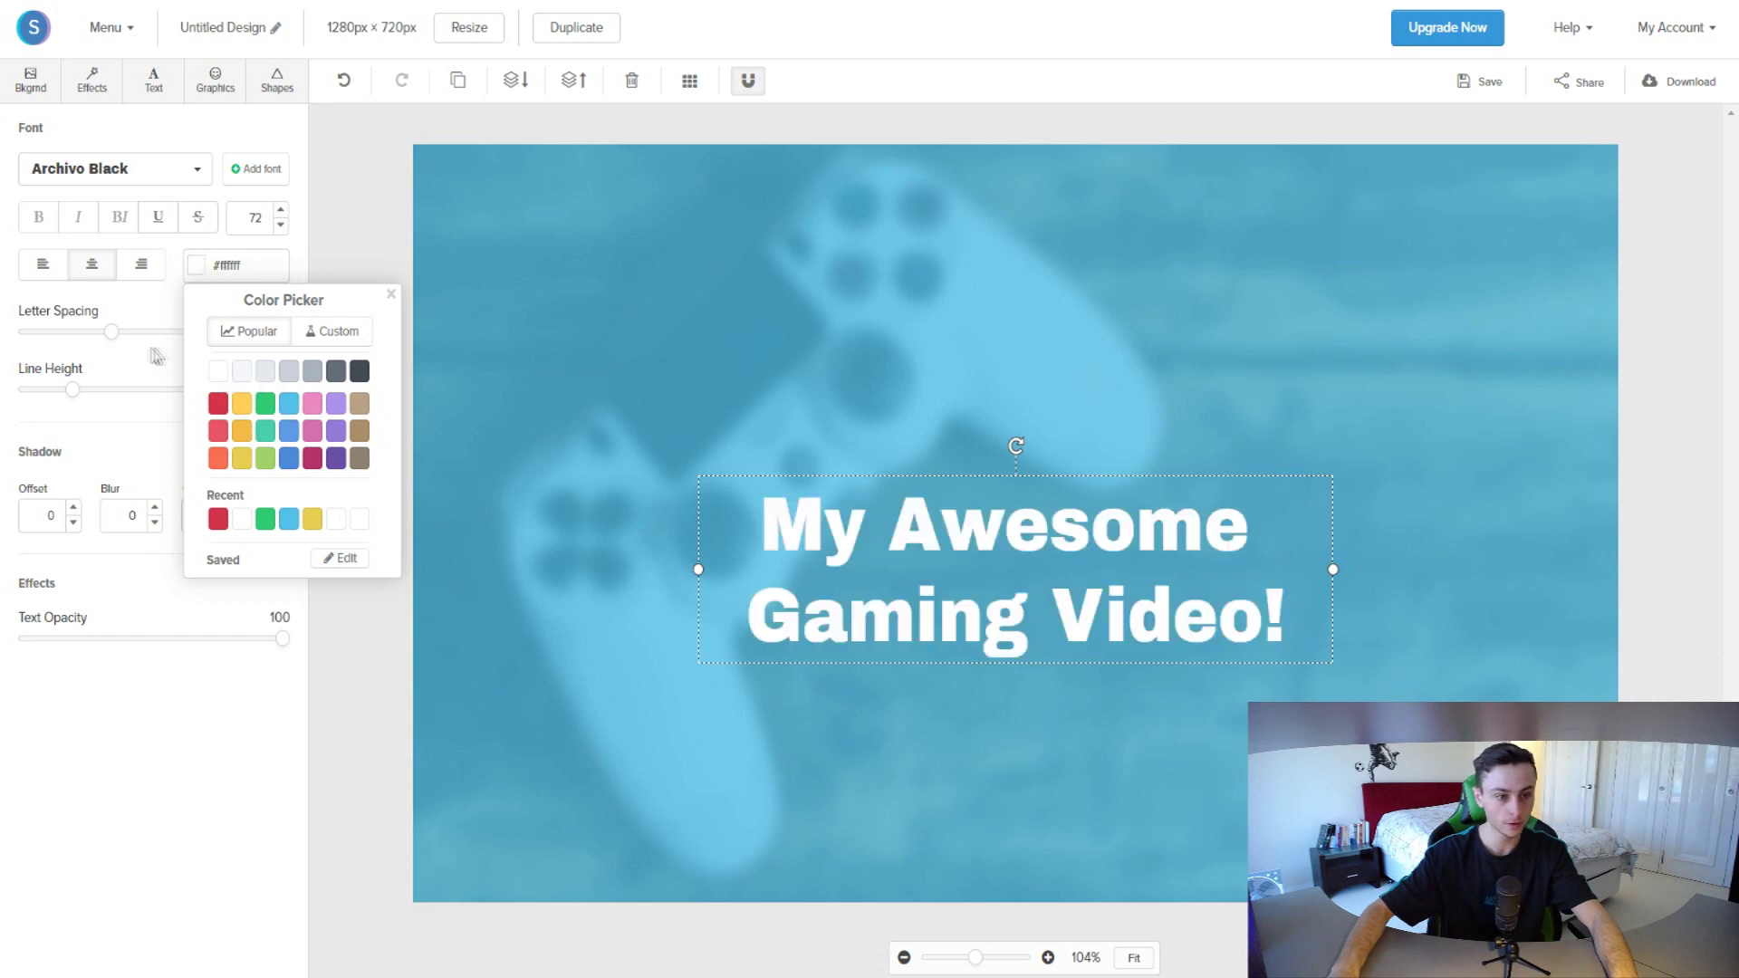
left_click(143, 311)
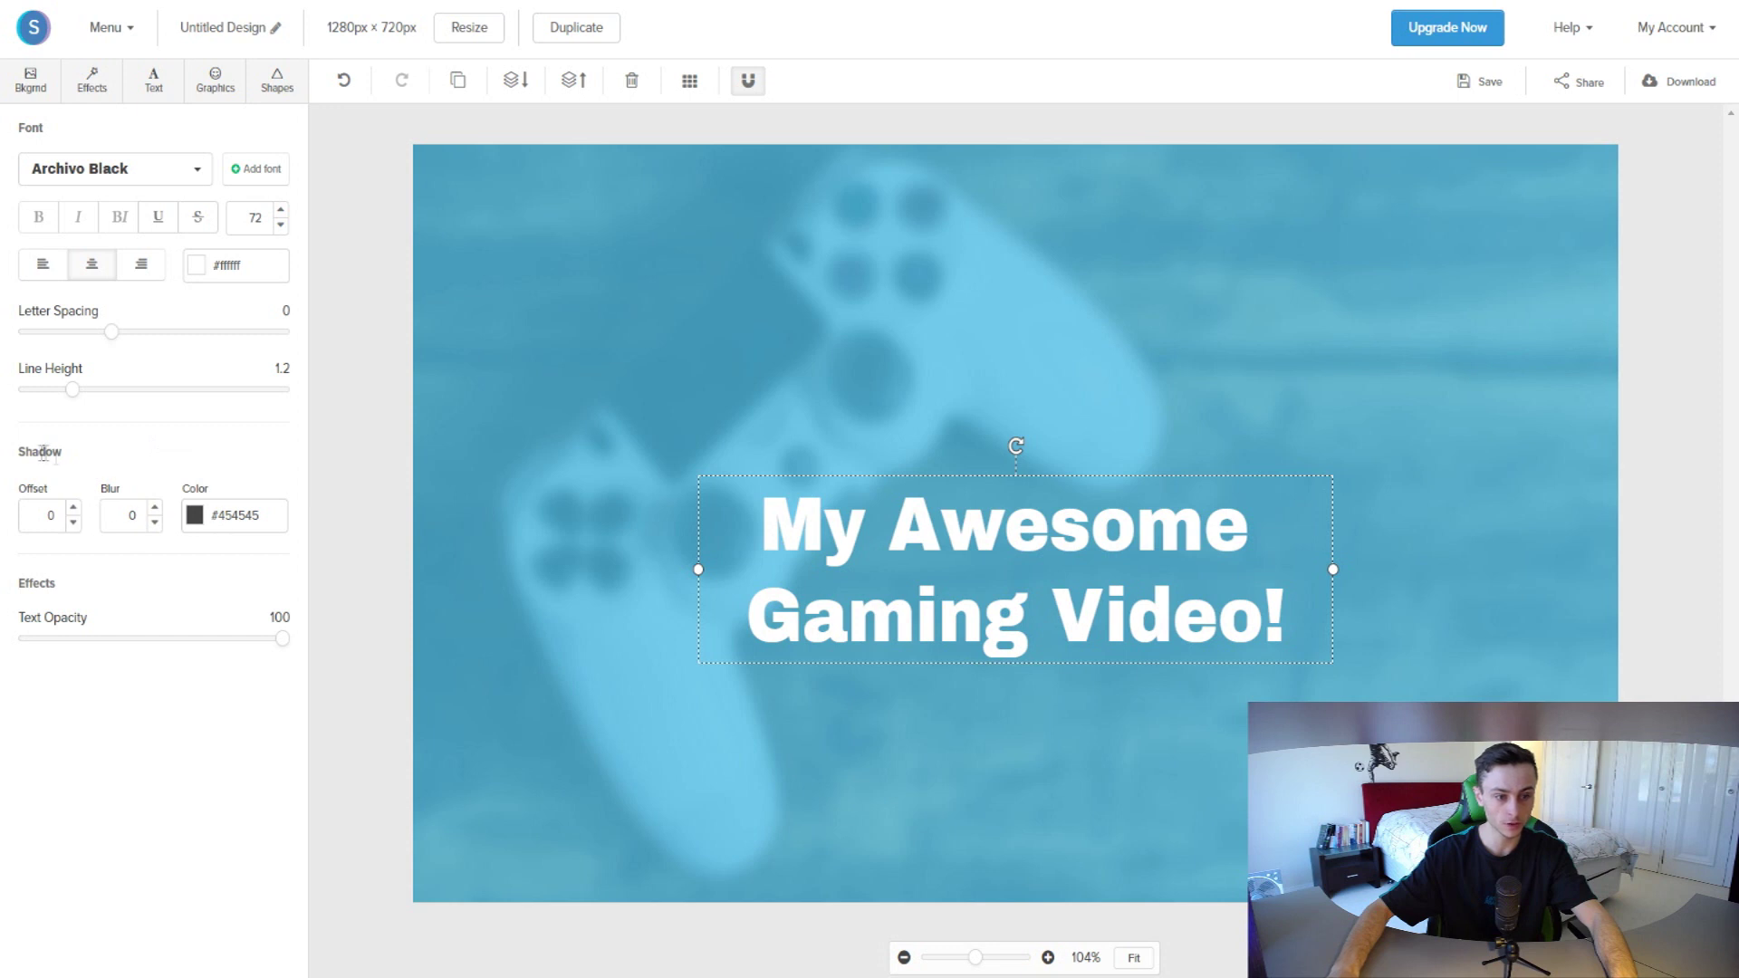
left_click_drag(278, 645, 326, 645)
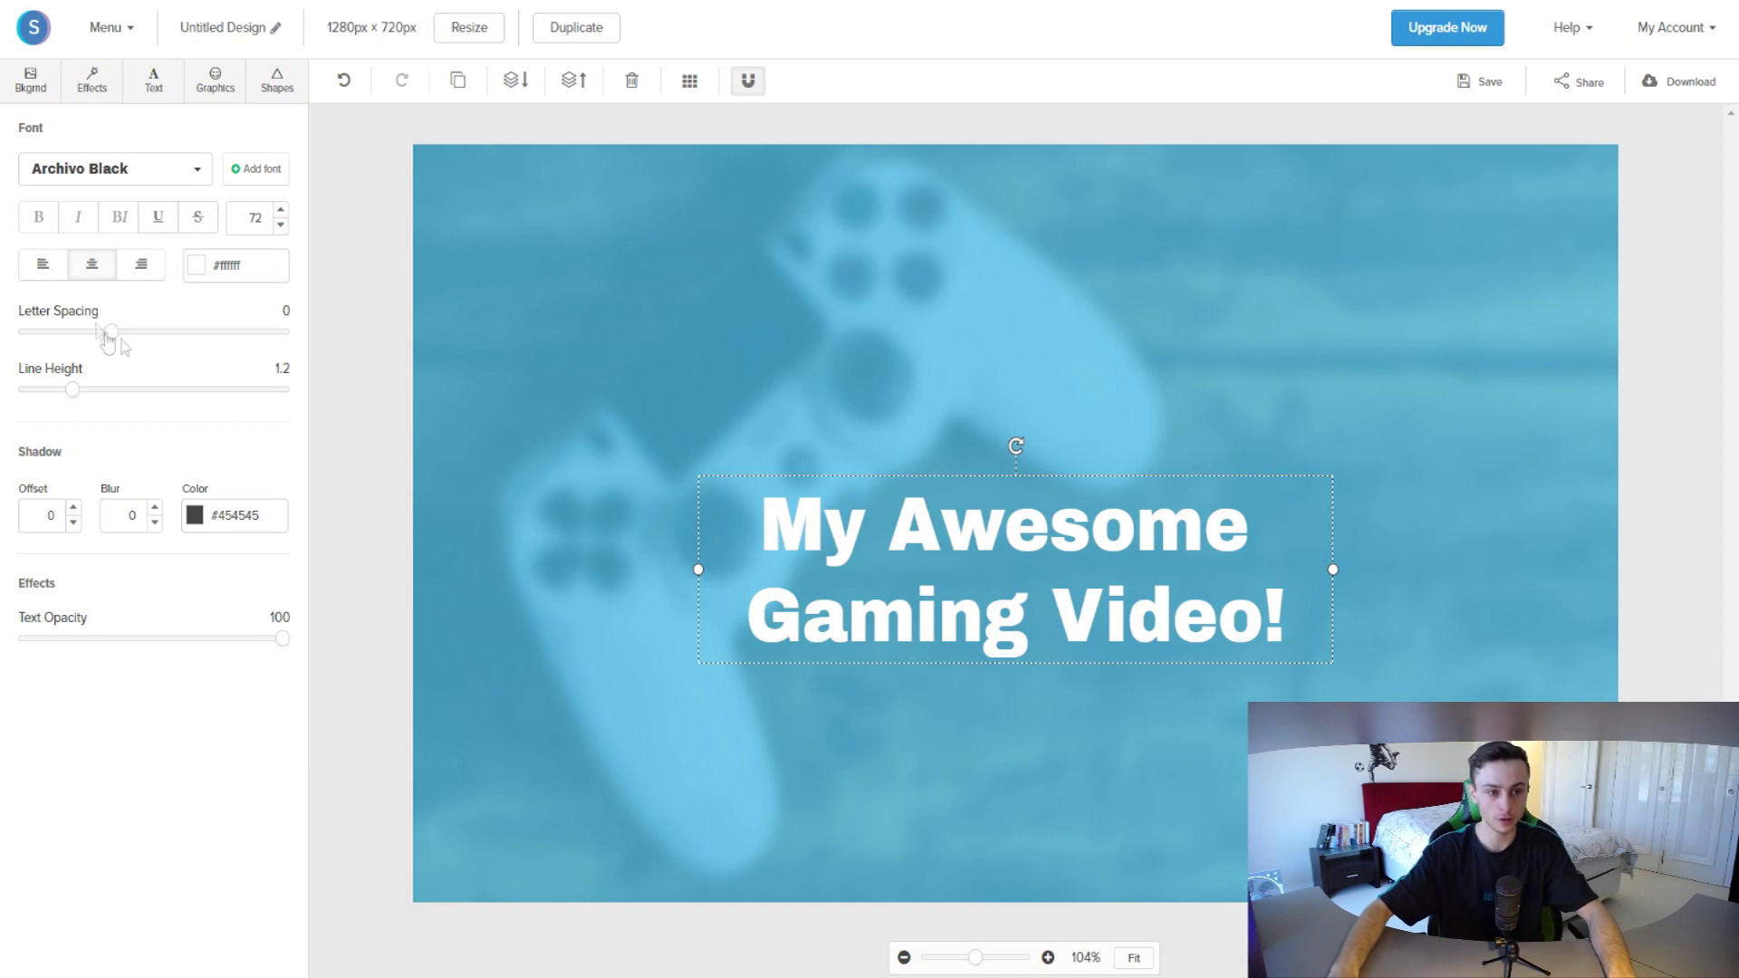
left_click(218, 78)
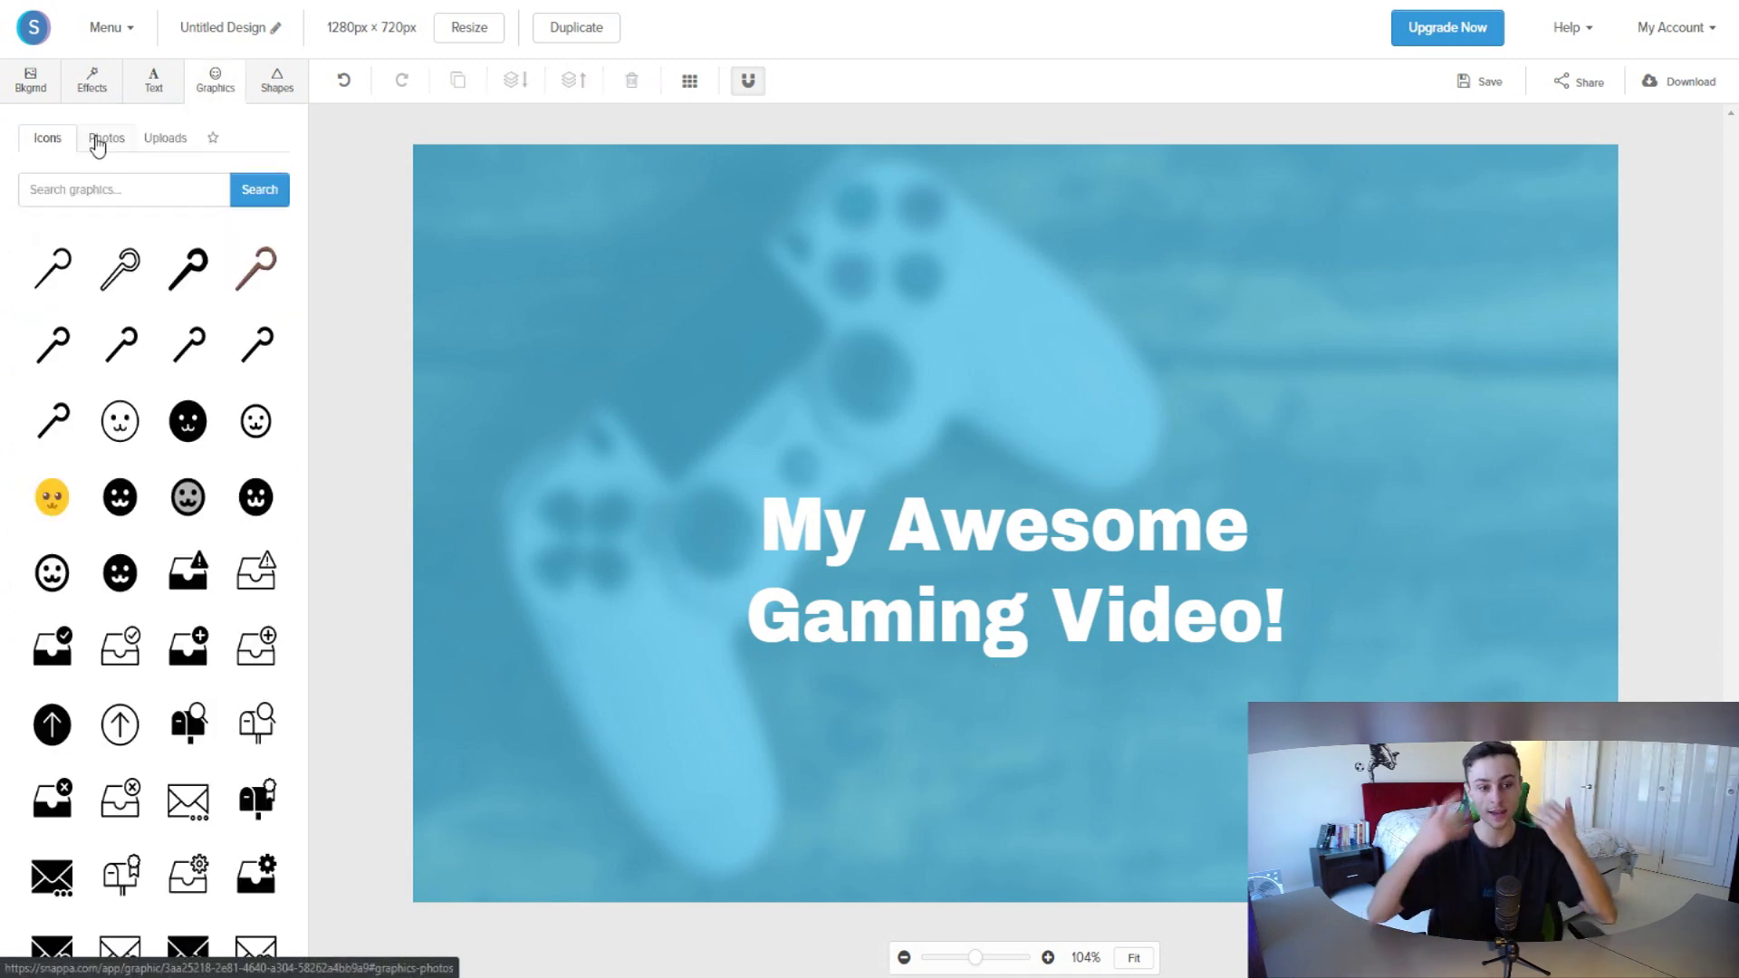
Step: Search graphics for 'gaming' and add the purple gamepad icon to the design
left_click(115, 194)
type("gaming")
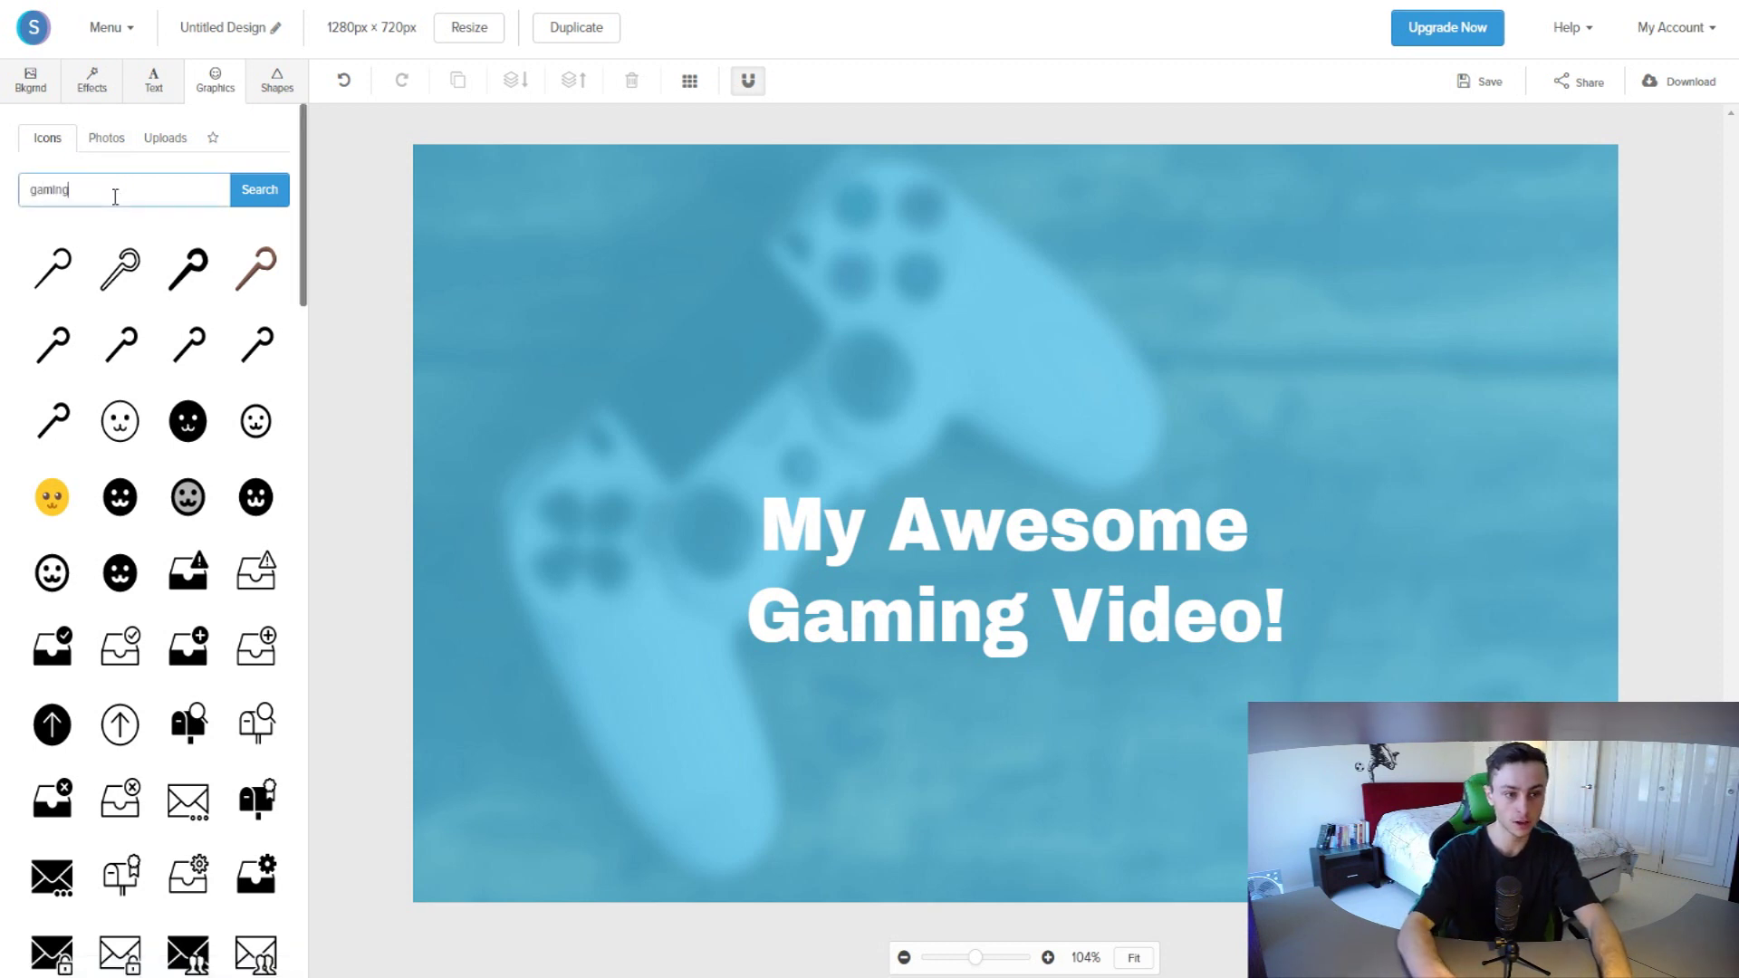
key("Return")
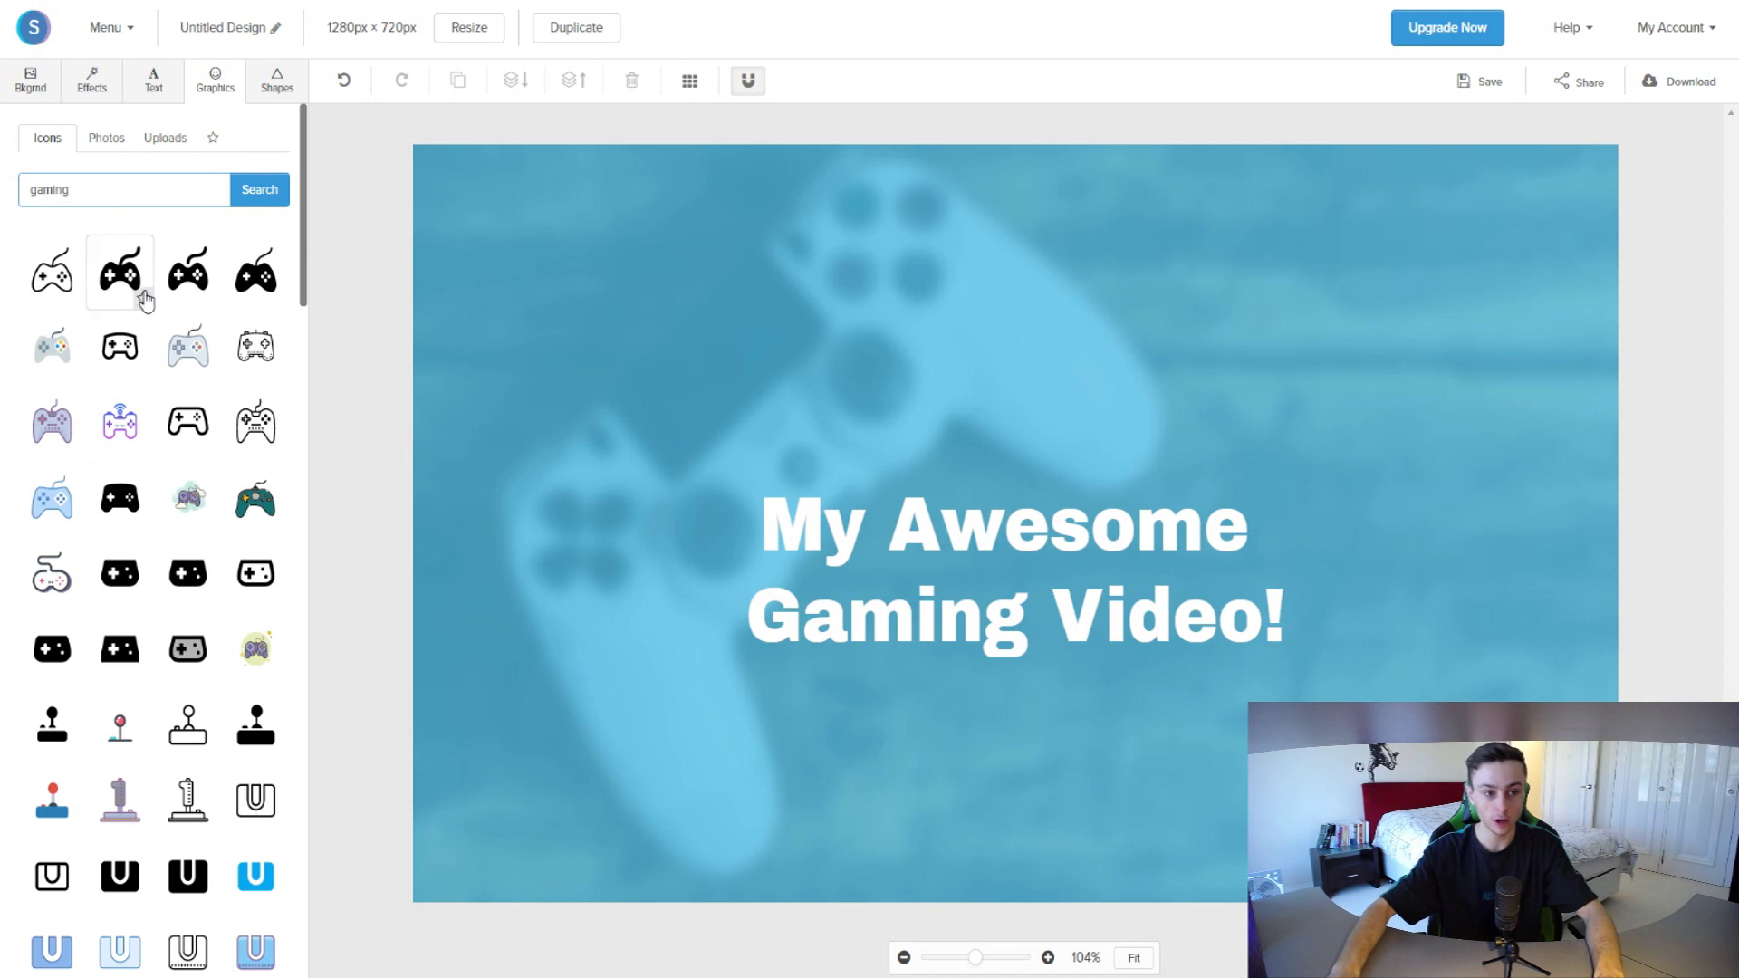
scroll(135, 360, "down", 3)
scroll(118, 391, "up", 3)
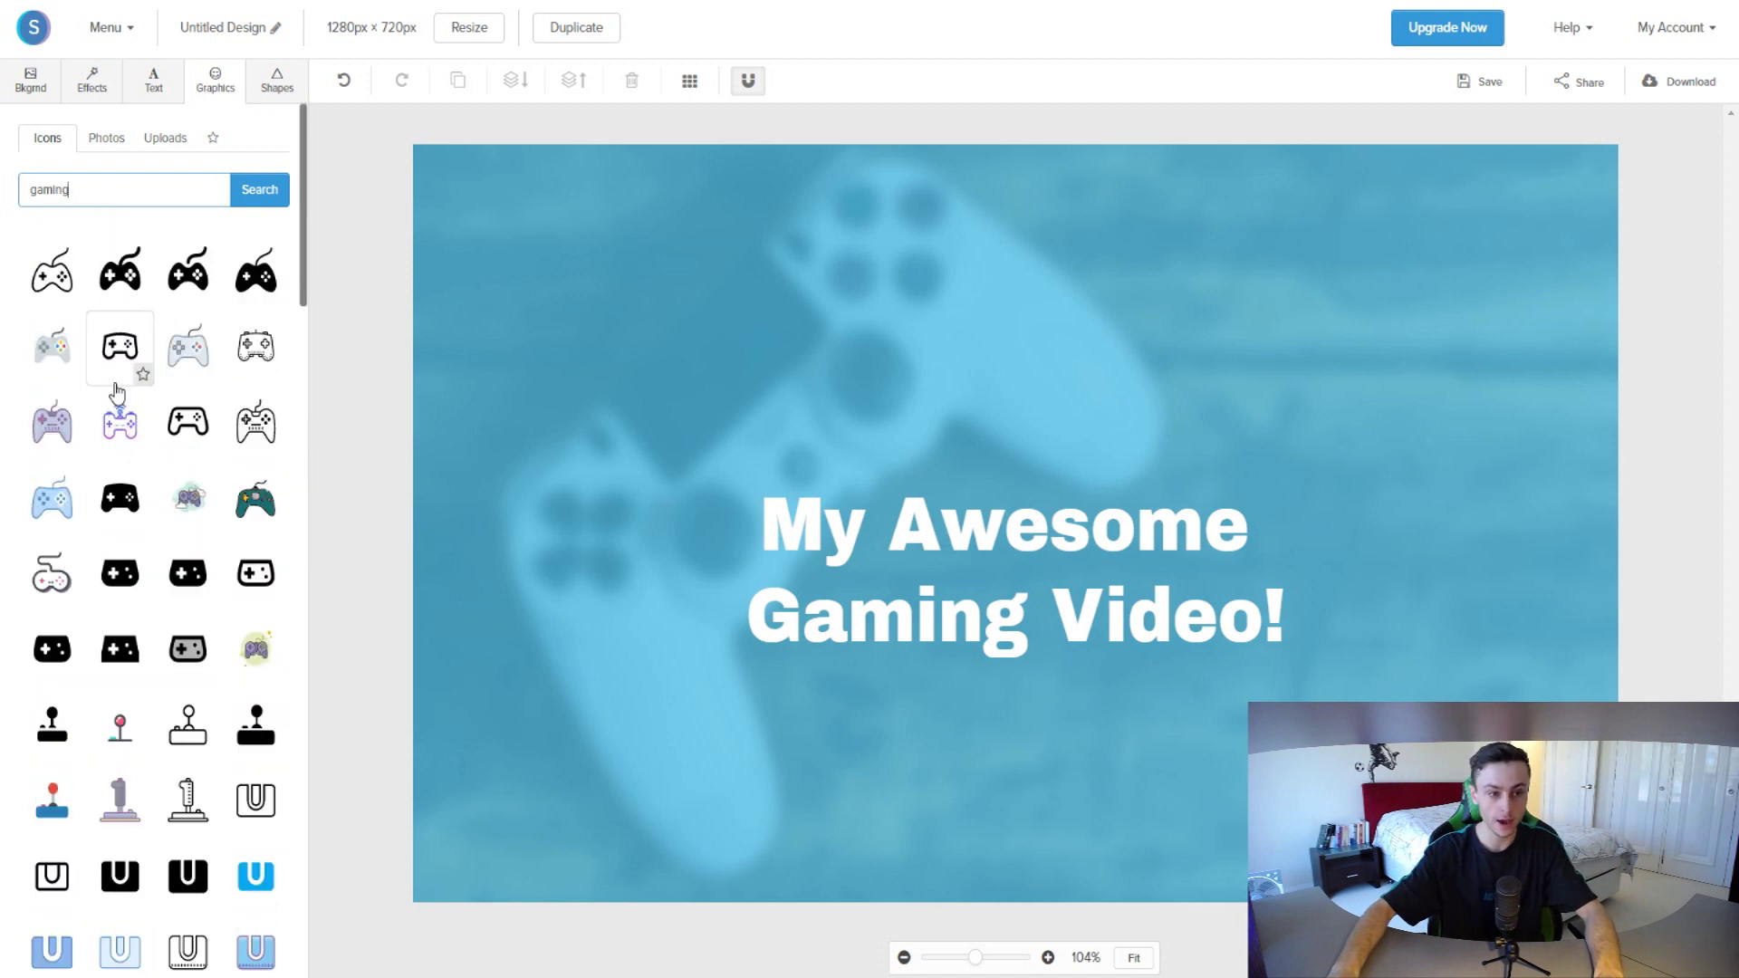
left_click(47, 419)
Step: Place the gamepad icon above the title and move the title lower
left_click_drag(1065, 543, 1056, 352)
left_click_drag(941, 607, 936, 694)
left_click_drag(945, 327, 952, 346)
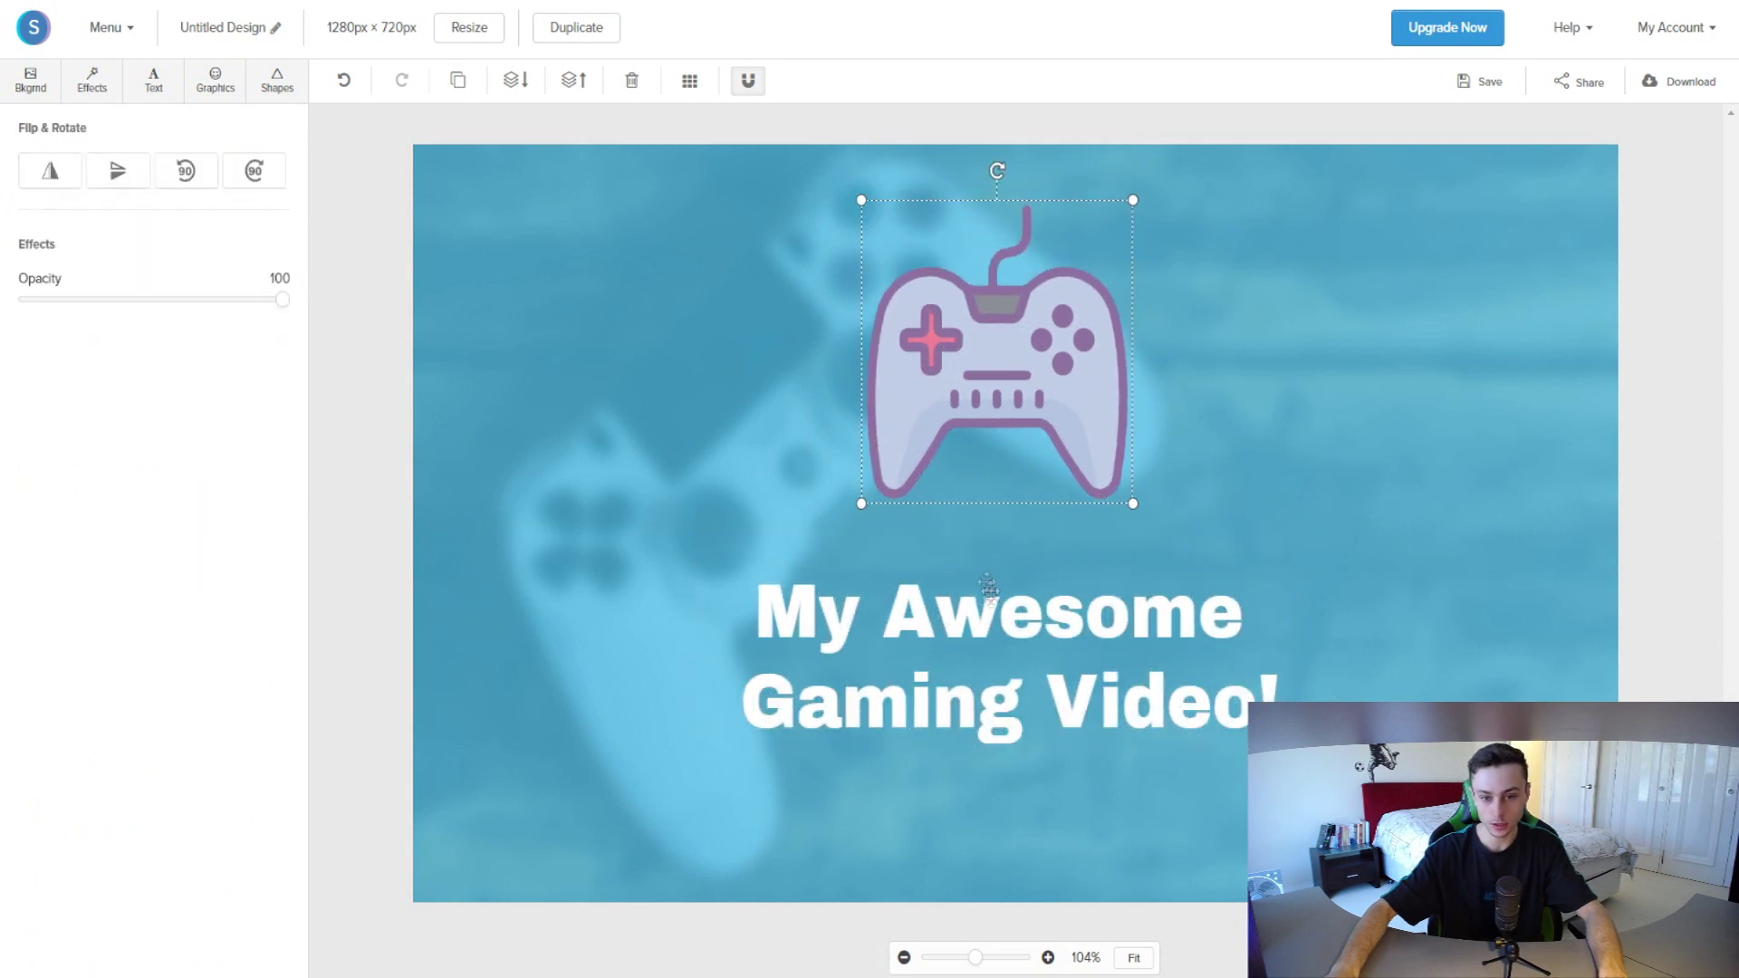
left_click(1090, 609)
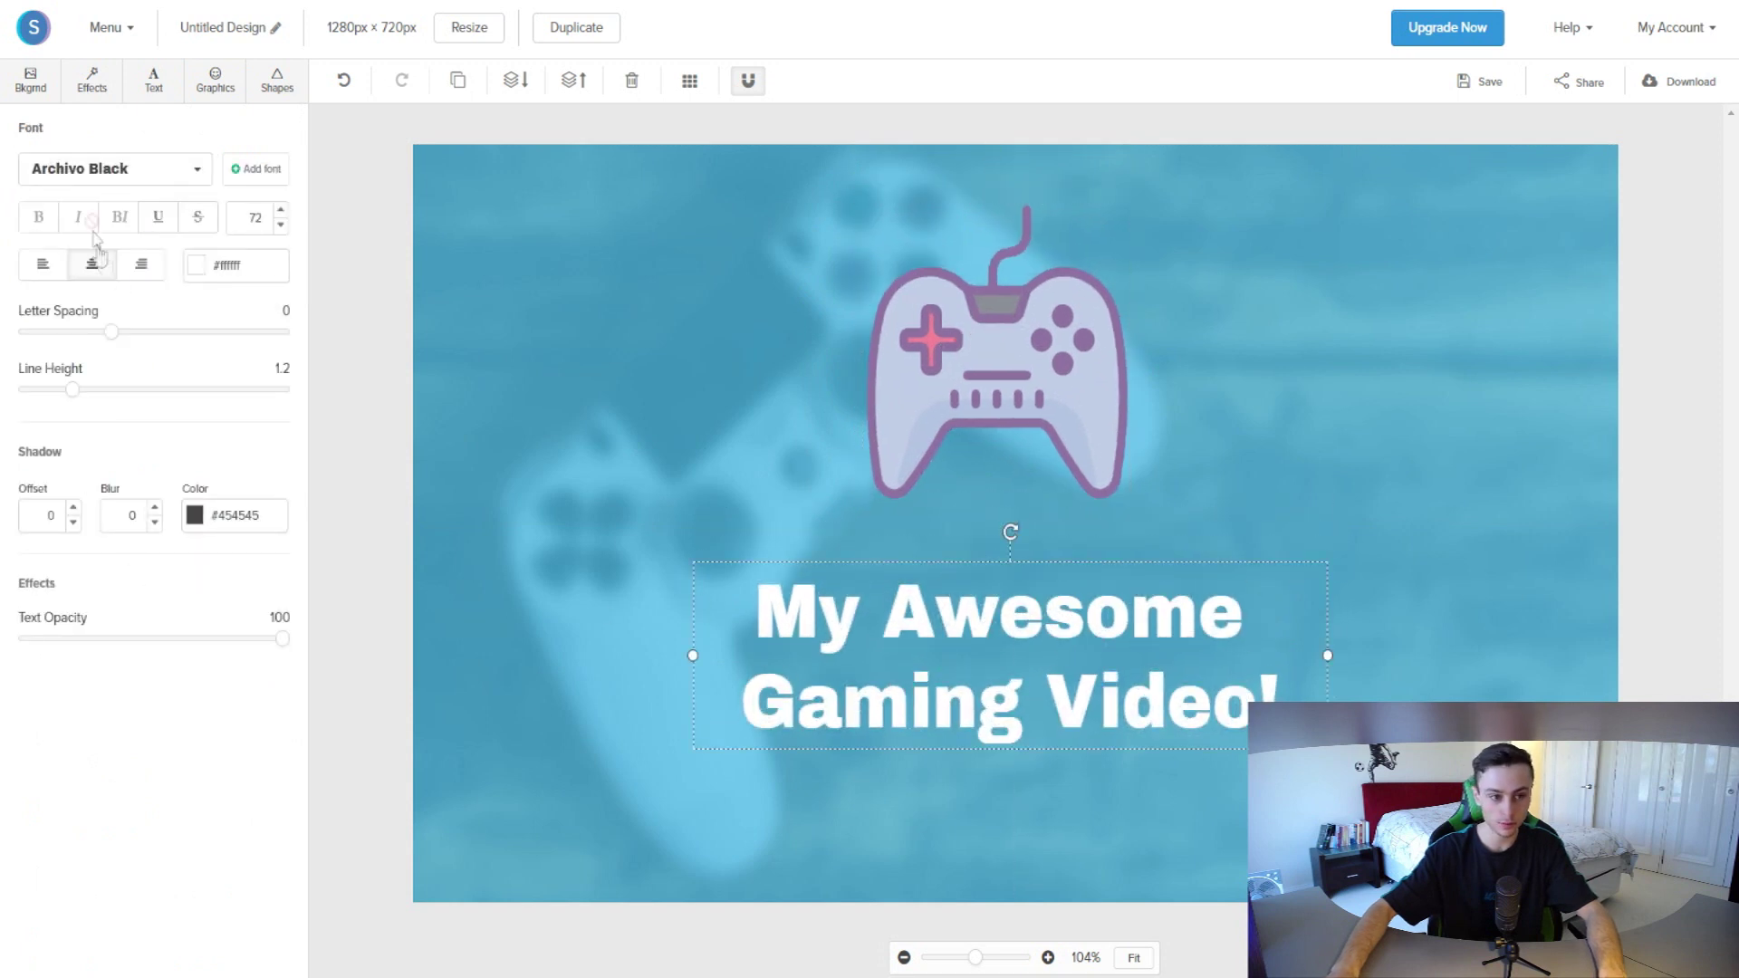
Step: Increase the title's font size from 72 to 100
double_click(856, 630)
double_click(257, 218)
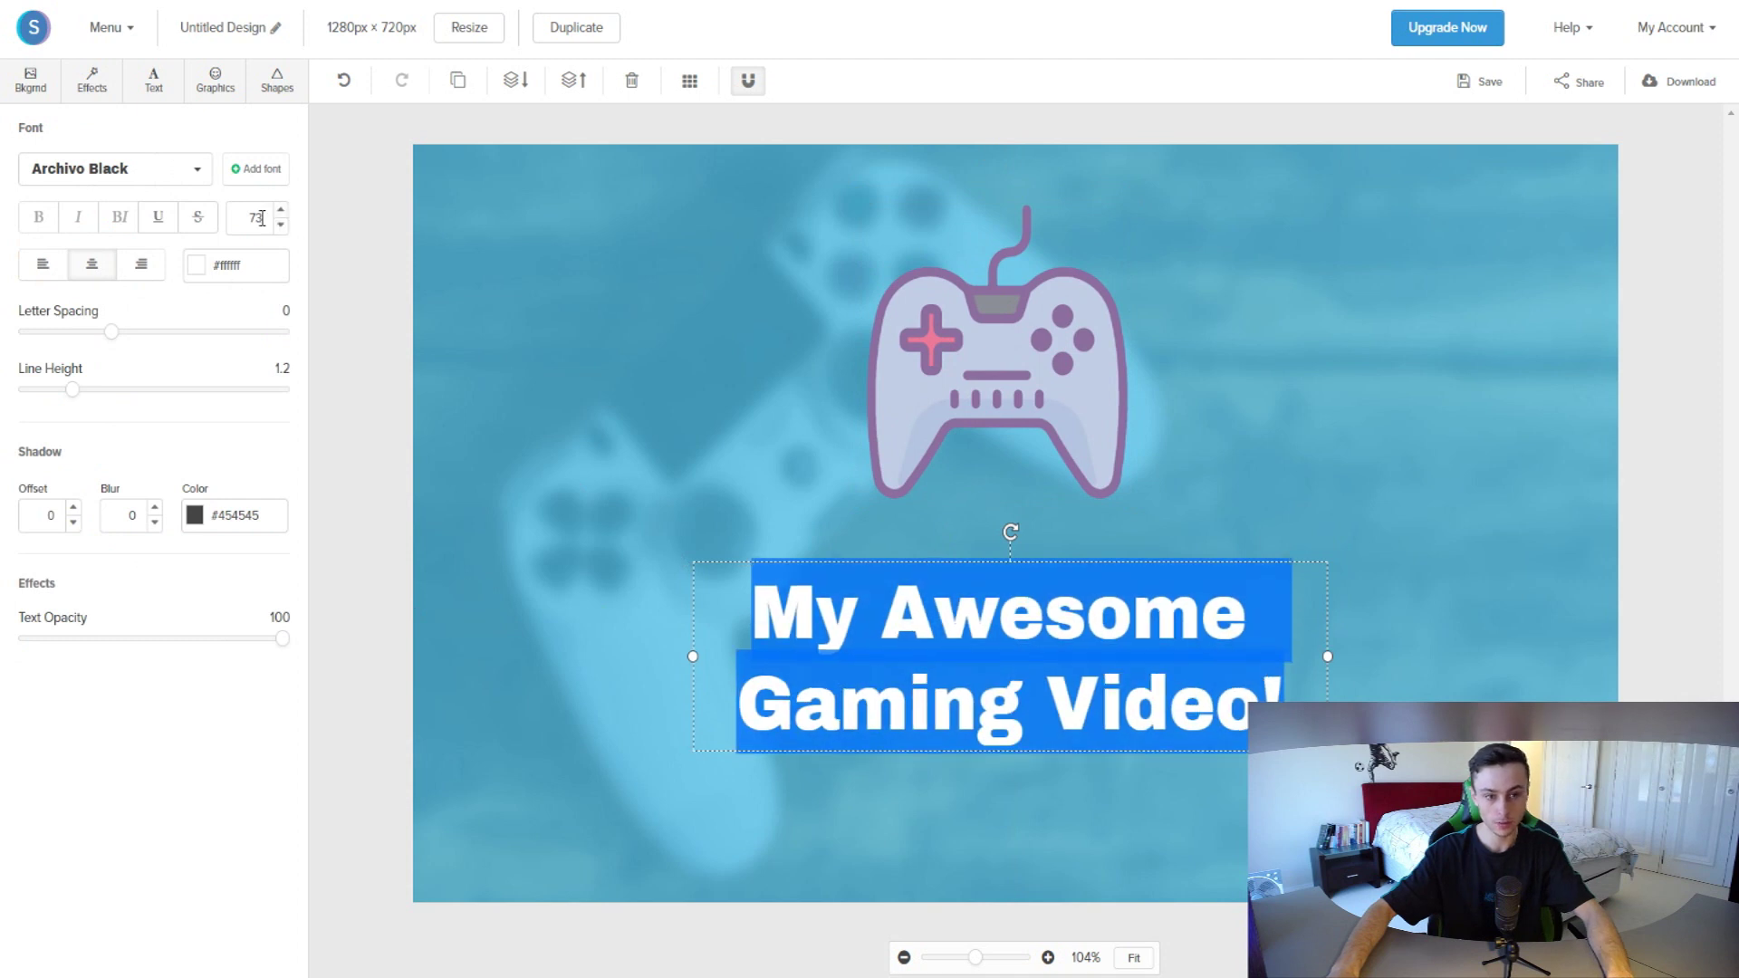
type("100")
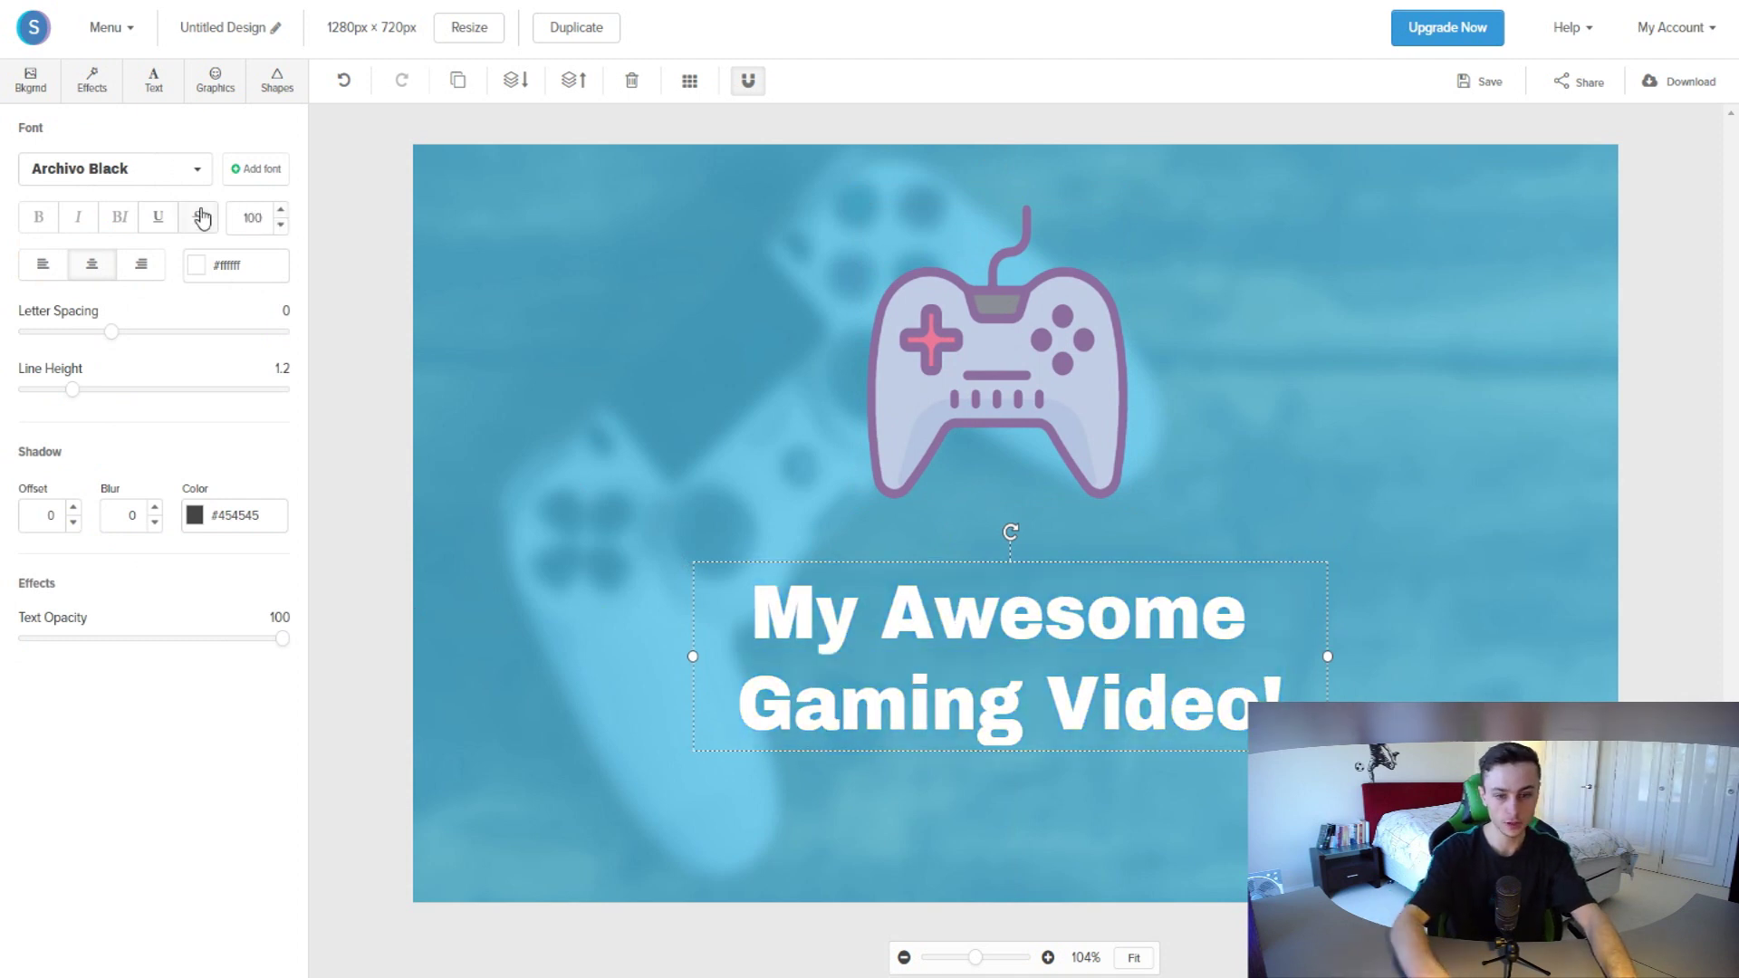
key("Return")
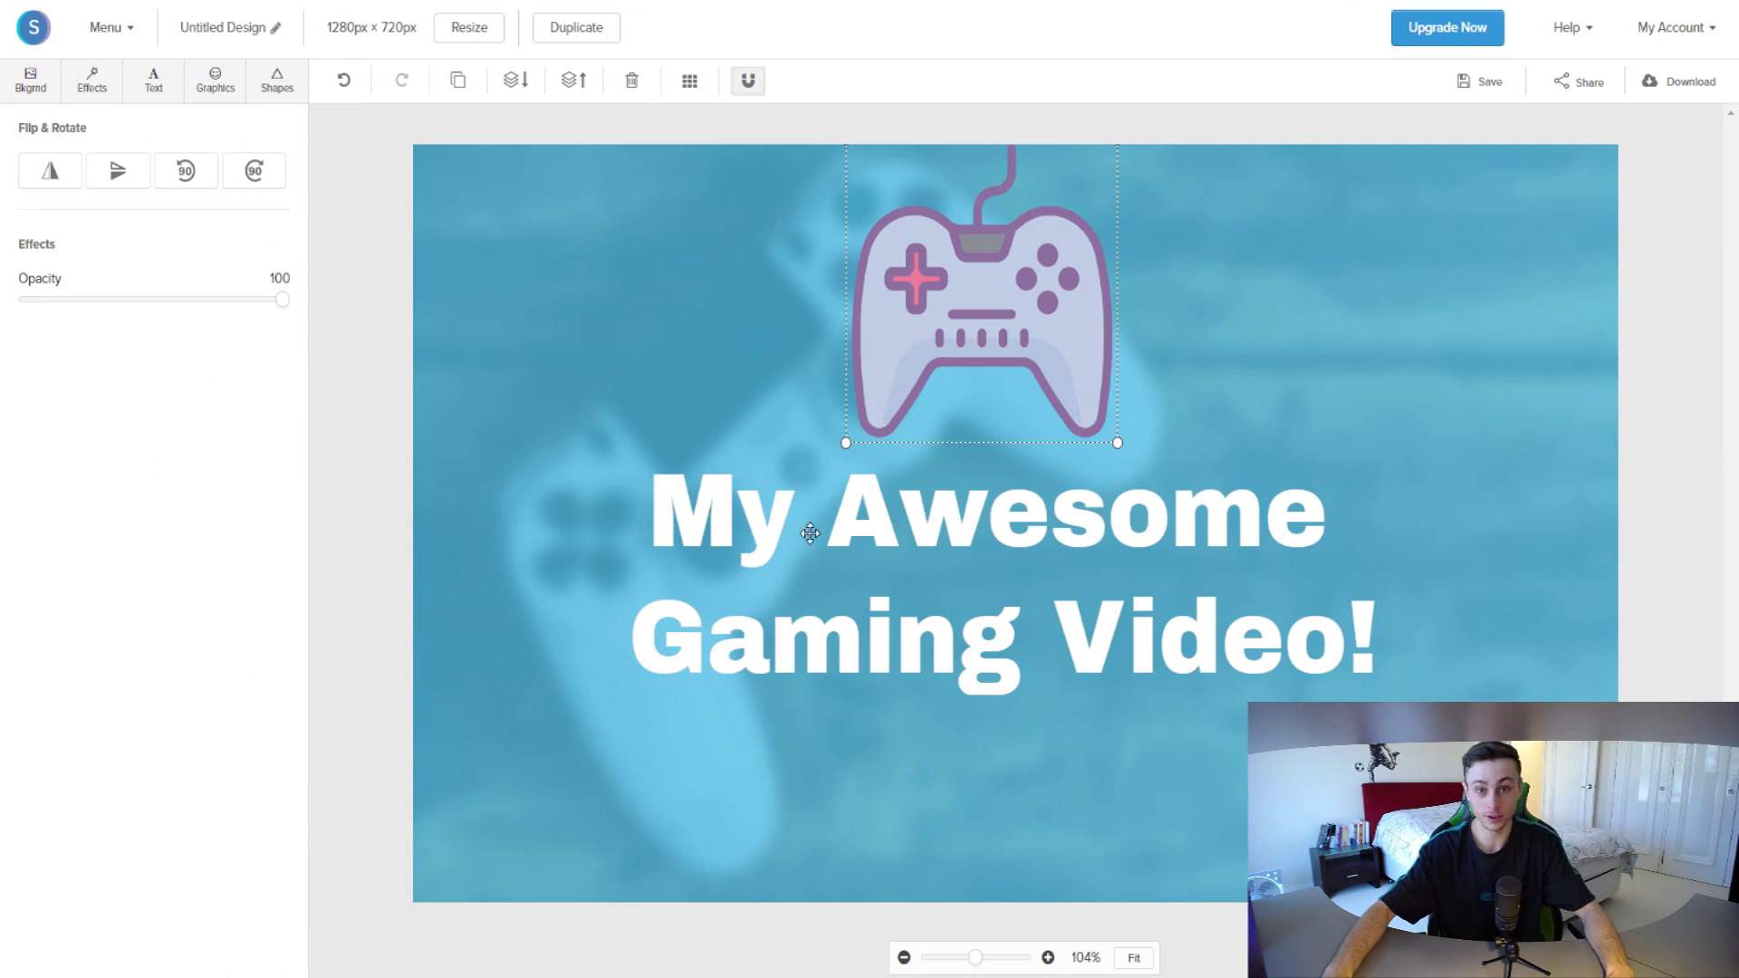
left_click(91, 80)
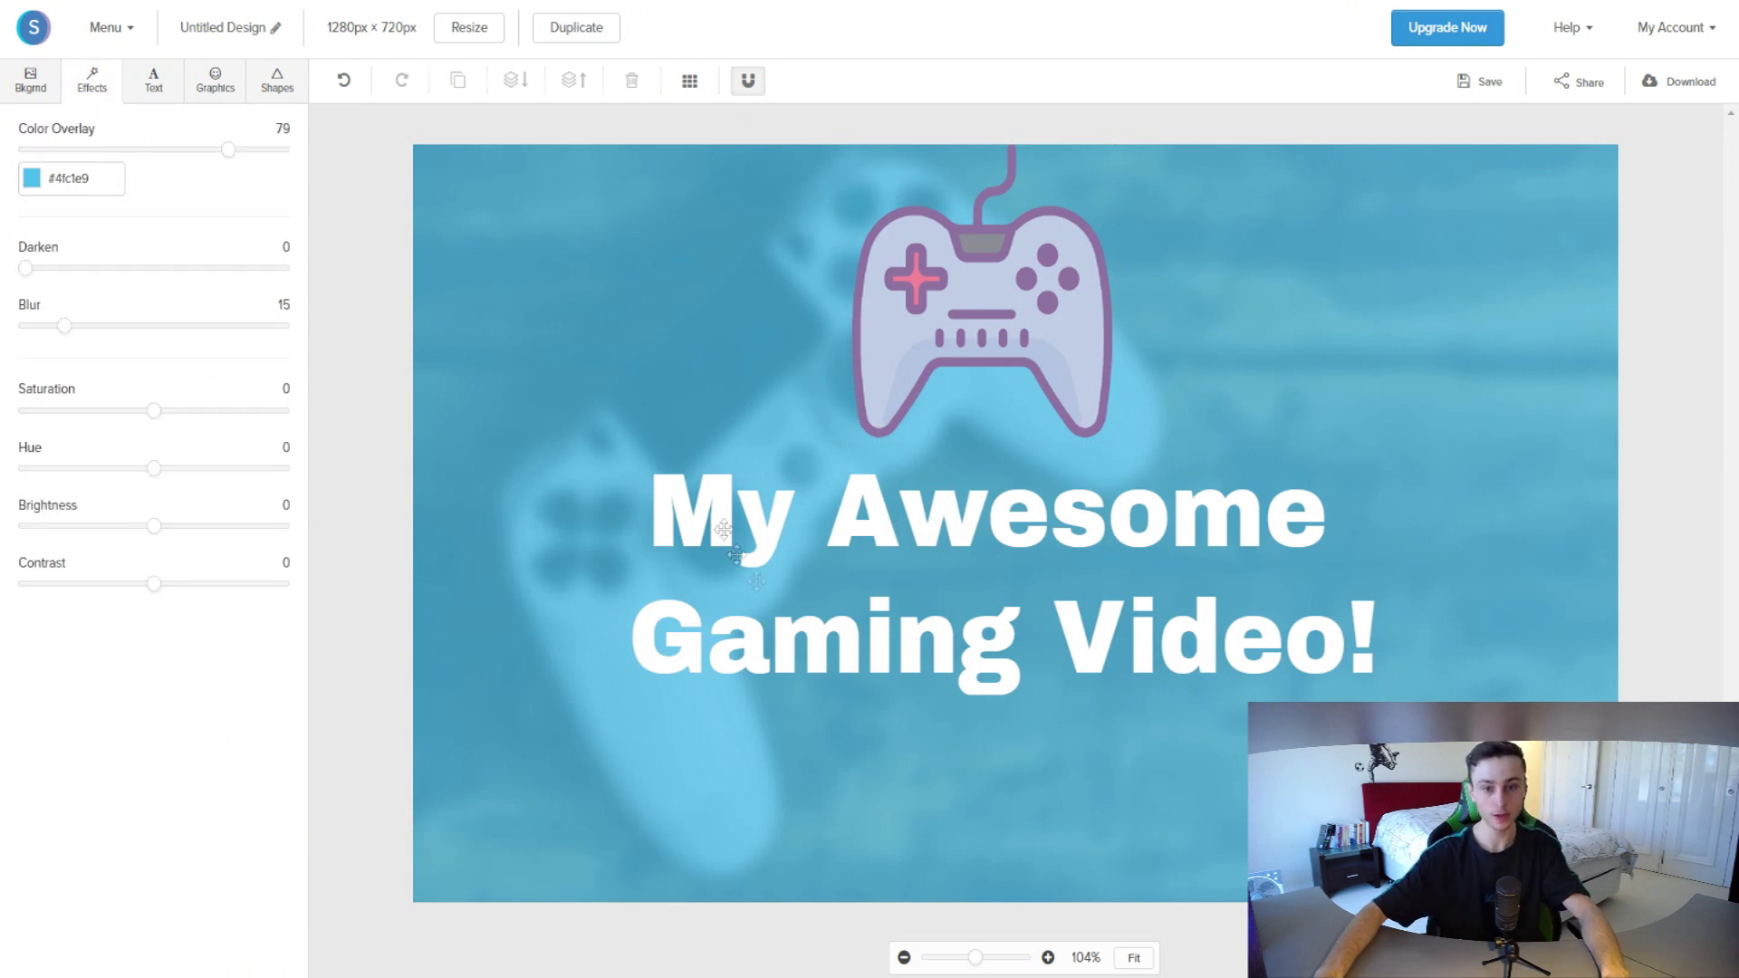
Step: Add a filled dark gray #444444 rectangle and send it behind the title text
left_click(279, 84)
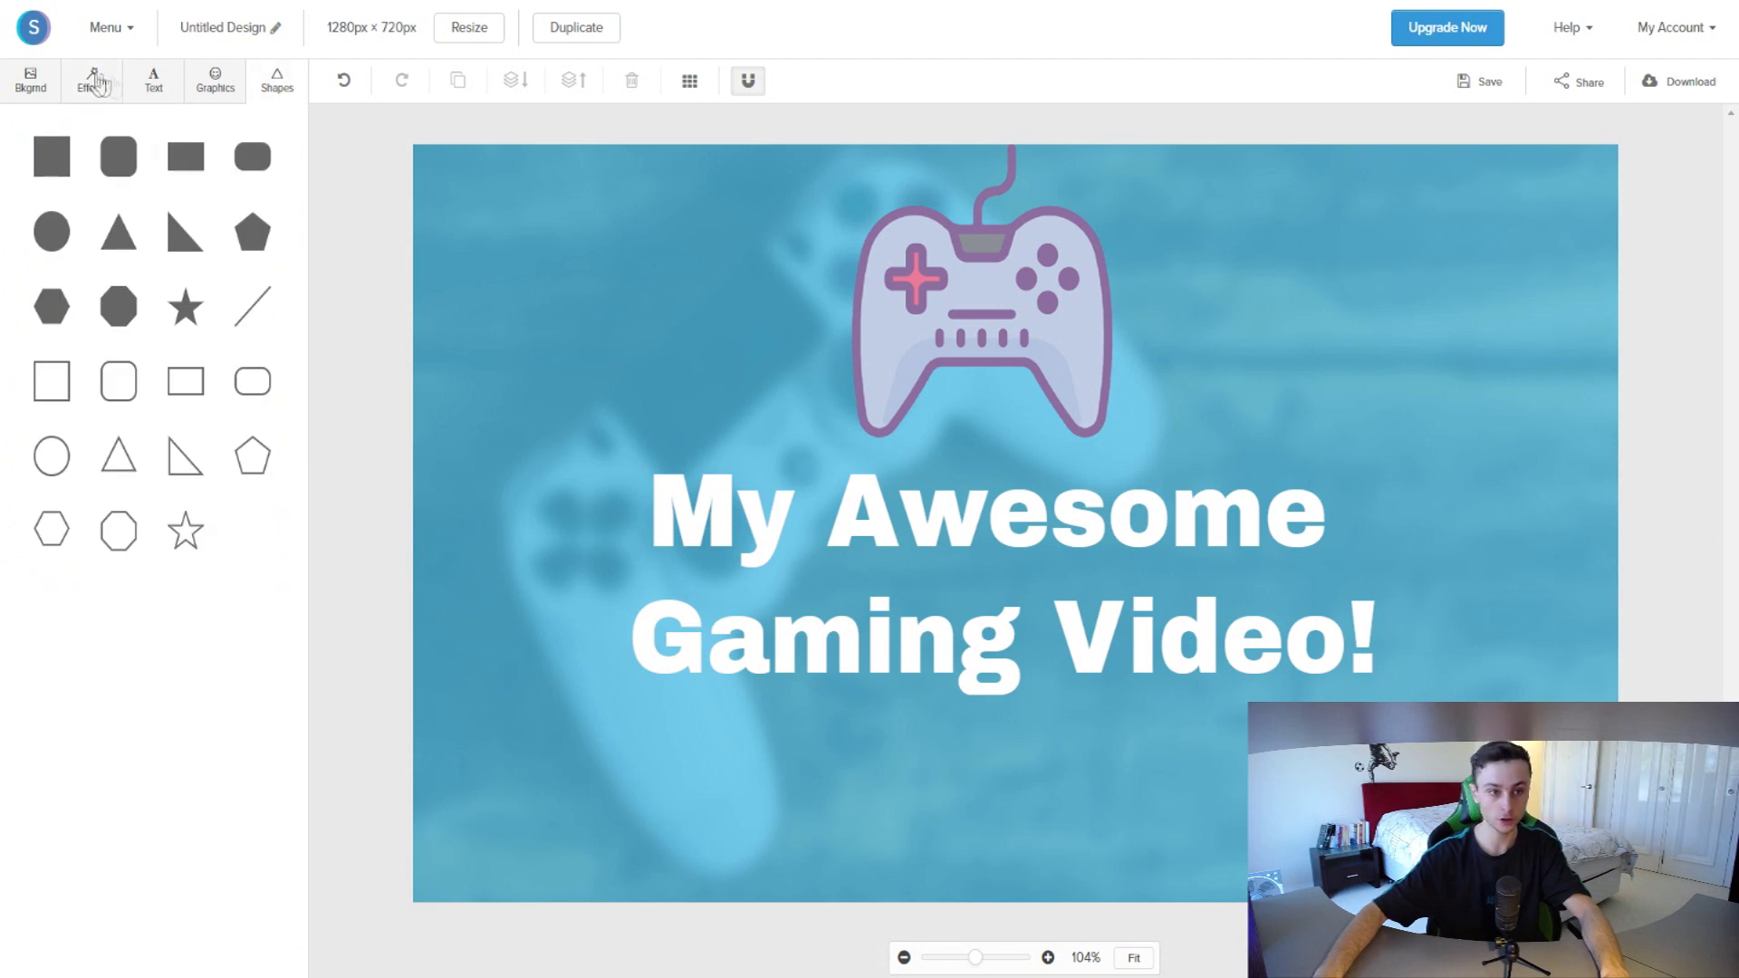
left_click(192, 167)
left_click_drag(994, 515, 755, 529)
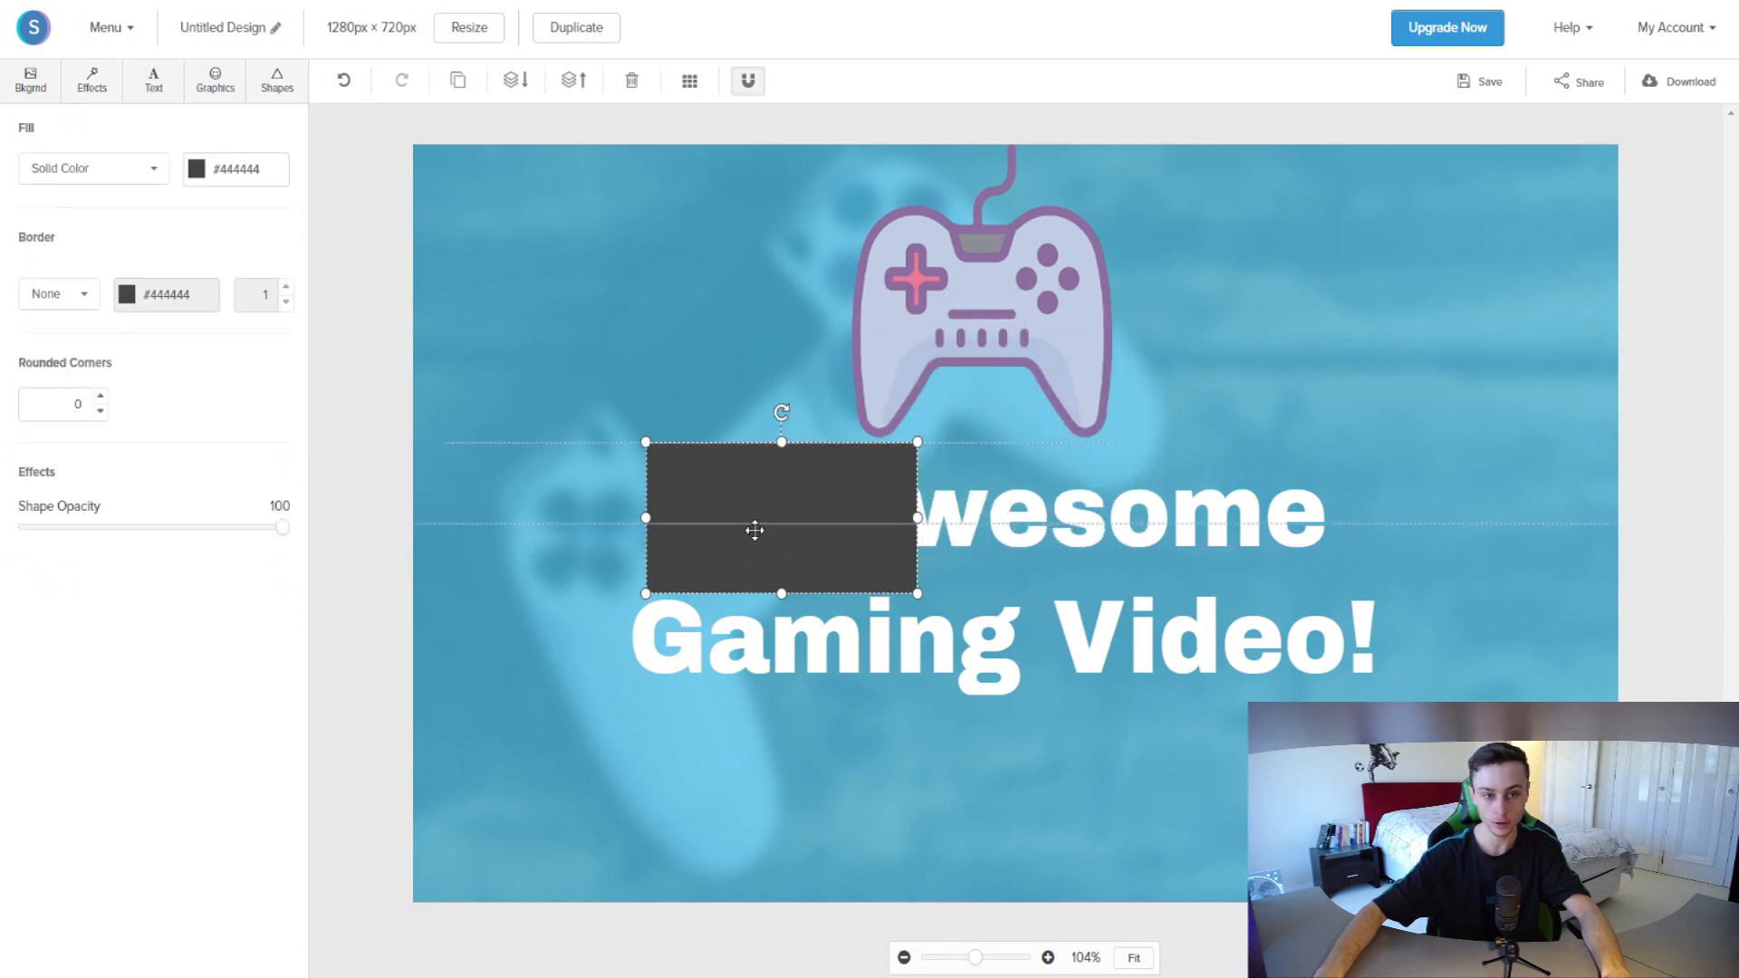
left_click(513, 86)
left_click_drag(765, 469, 1334, 827)
Step: Widen and reposition the dark rectangle so the title text sits on top of it
left_click(702, 456)
left_click_drag(984, 240, 967, 186)
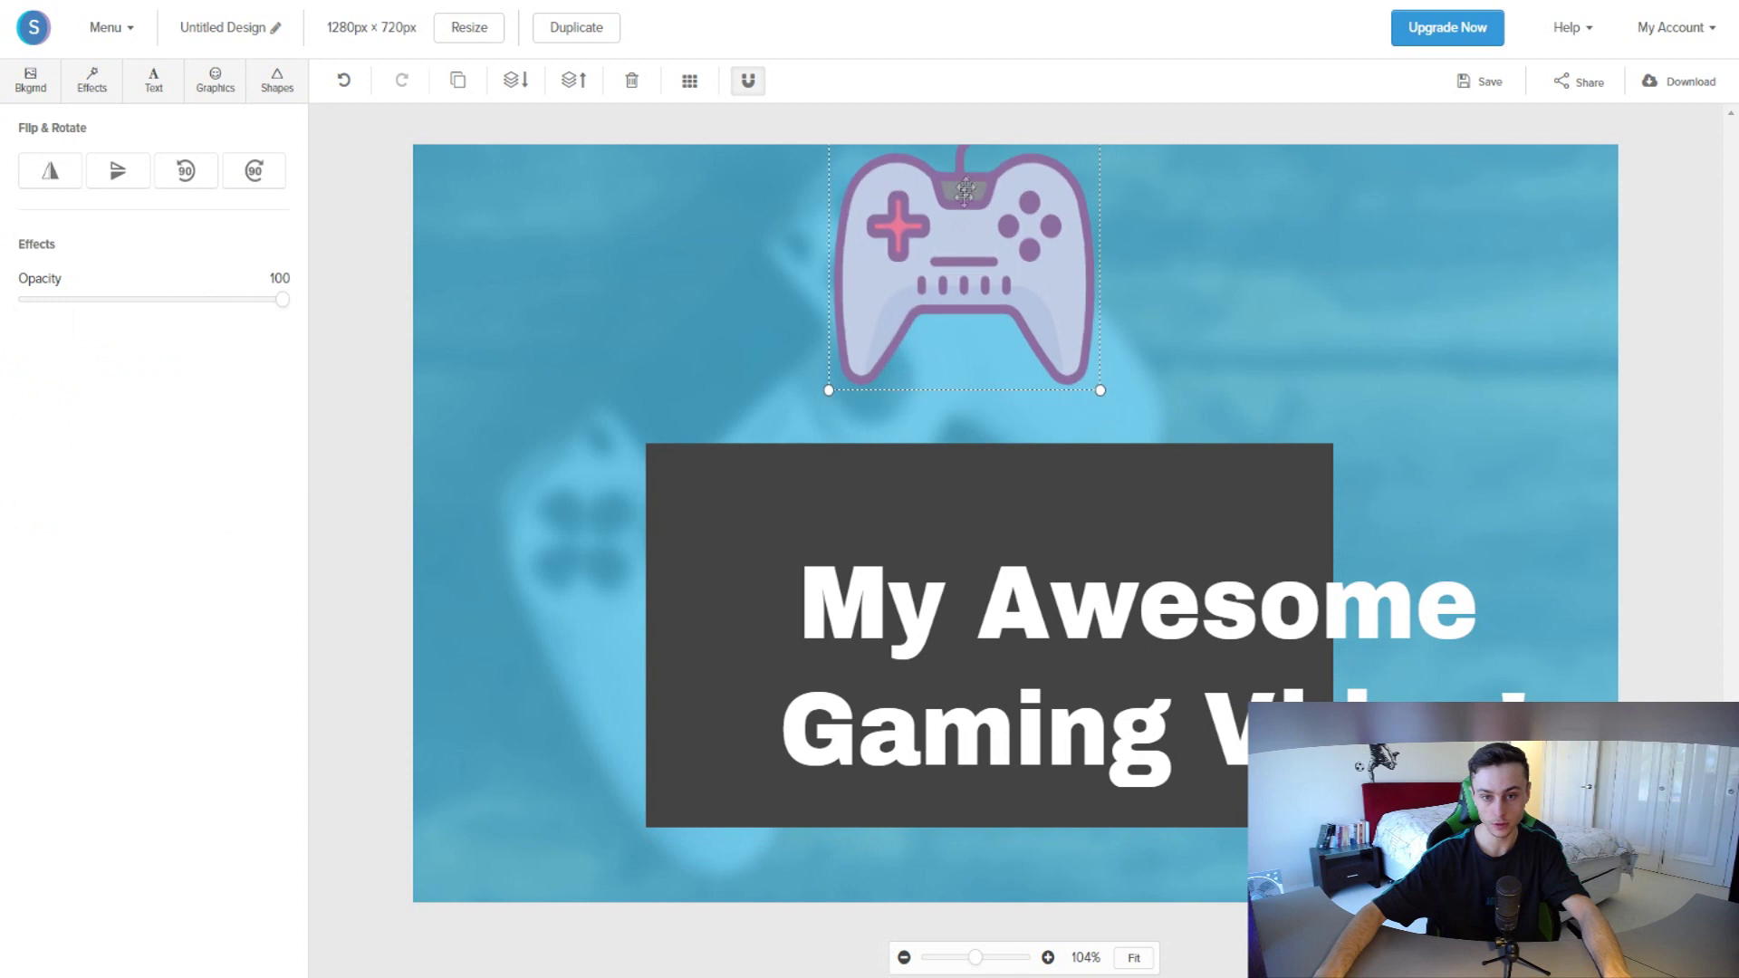
left_click_drag(941, 505, 958, 491)
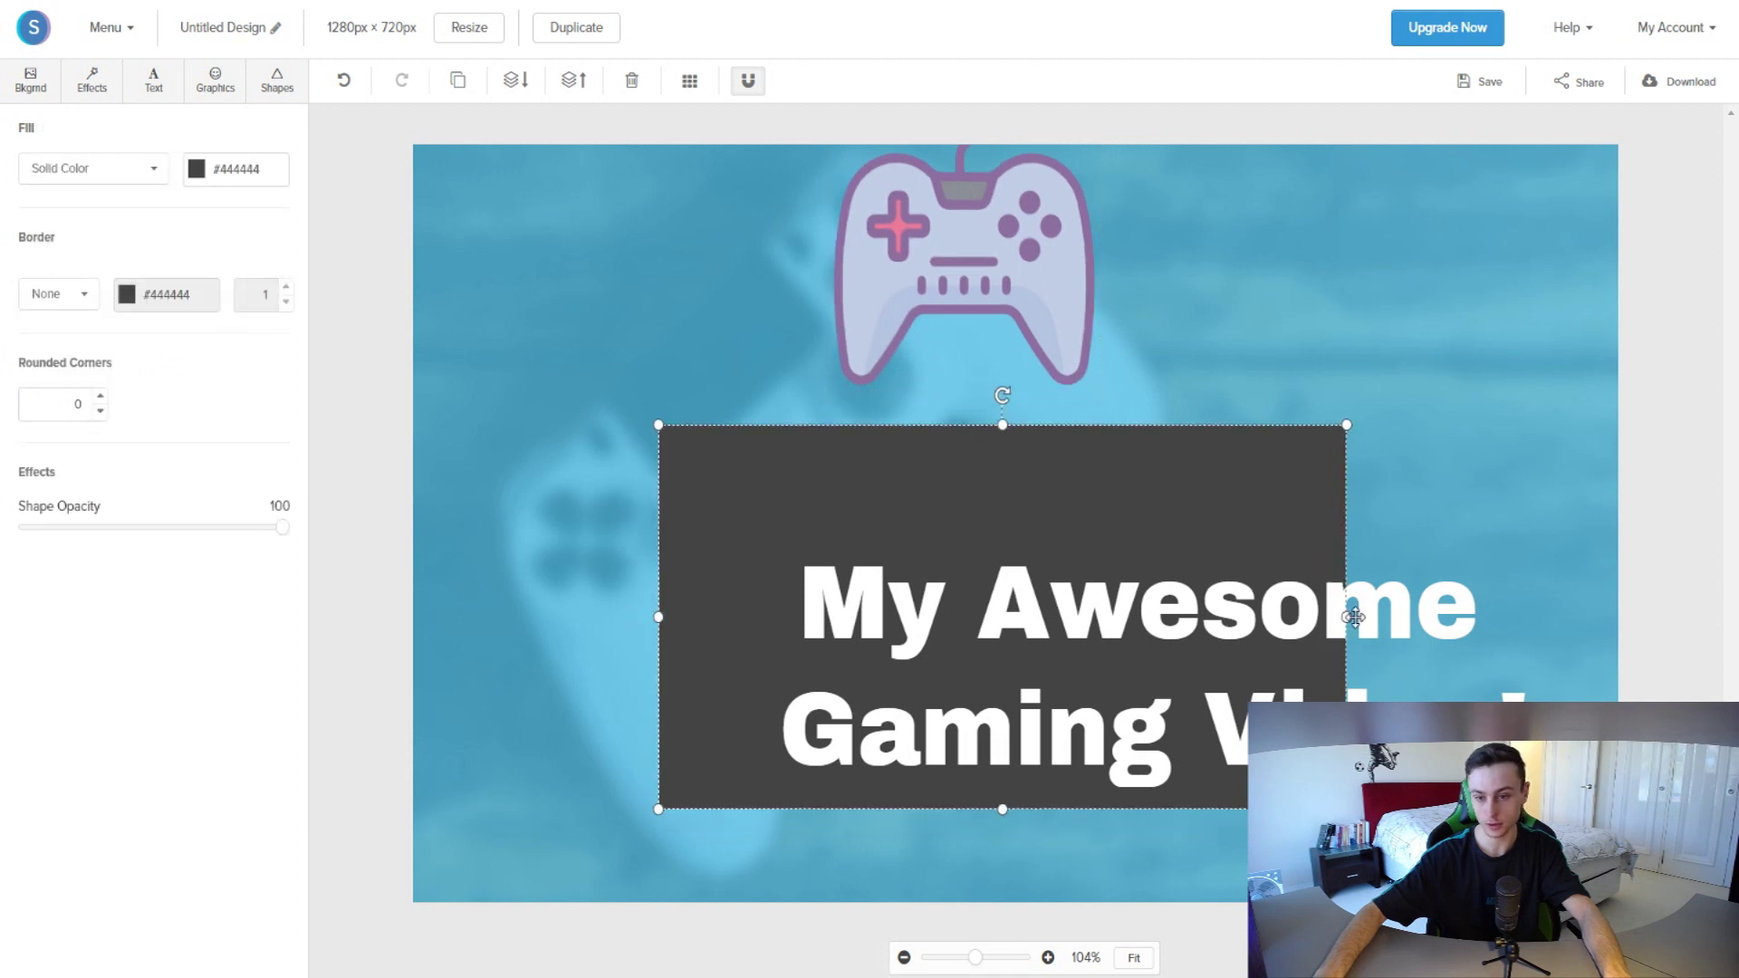
left_click_drag(1349, 617, 1486, 612)
left_click_drag(963, 574, 870, 535)
left_click_drag(819, 464, 773, 454)
left_click_drag(843, 547, 812, 521)
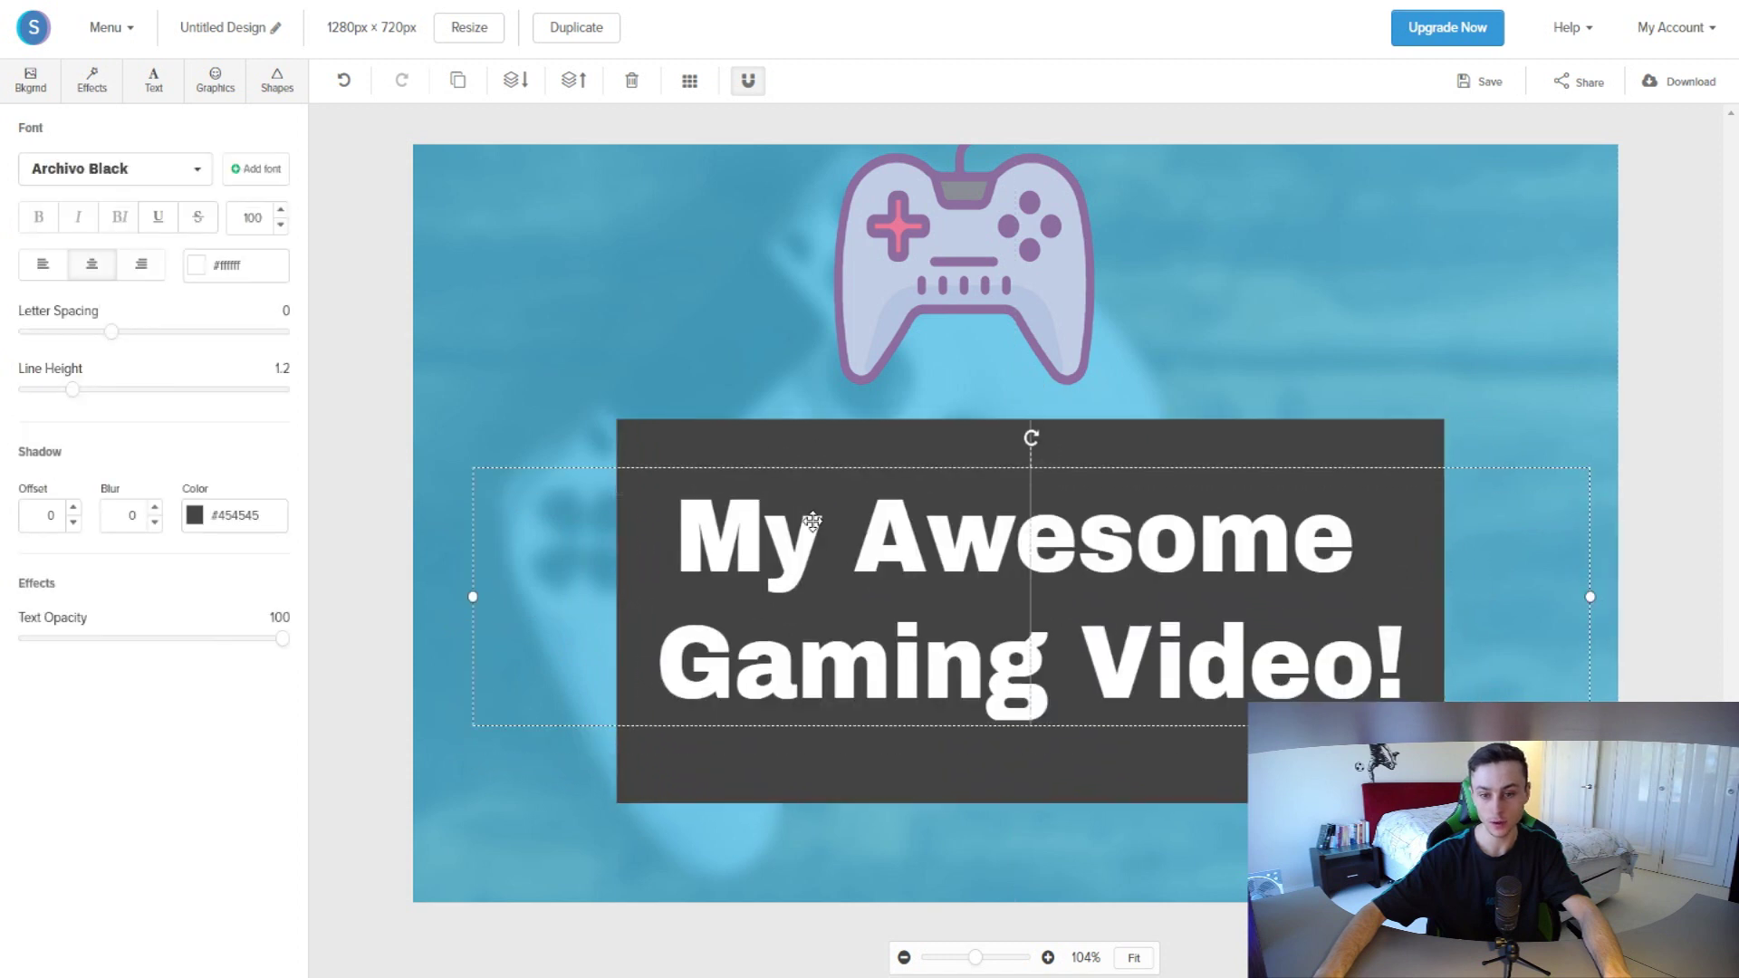
left_click_drag(924, 450, 924, 388)
left_click_drag(829, 507, 829, 453)
Step: Delete the controller graphic and center the title within the raised rectangle
left_click(895, 319)
key("Delete")
left_click_drag(855, 403, 842, 369)
left_click_drag(889, 465, 890, 438)
left_click(481, 162)
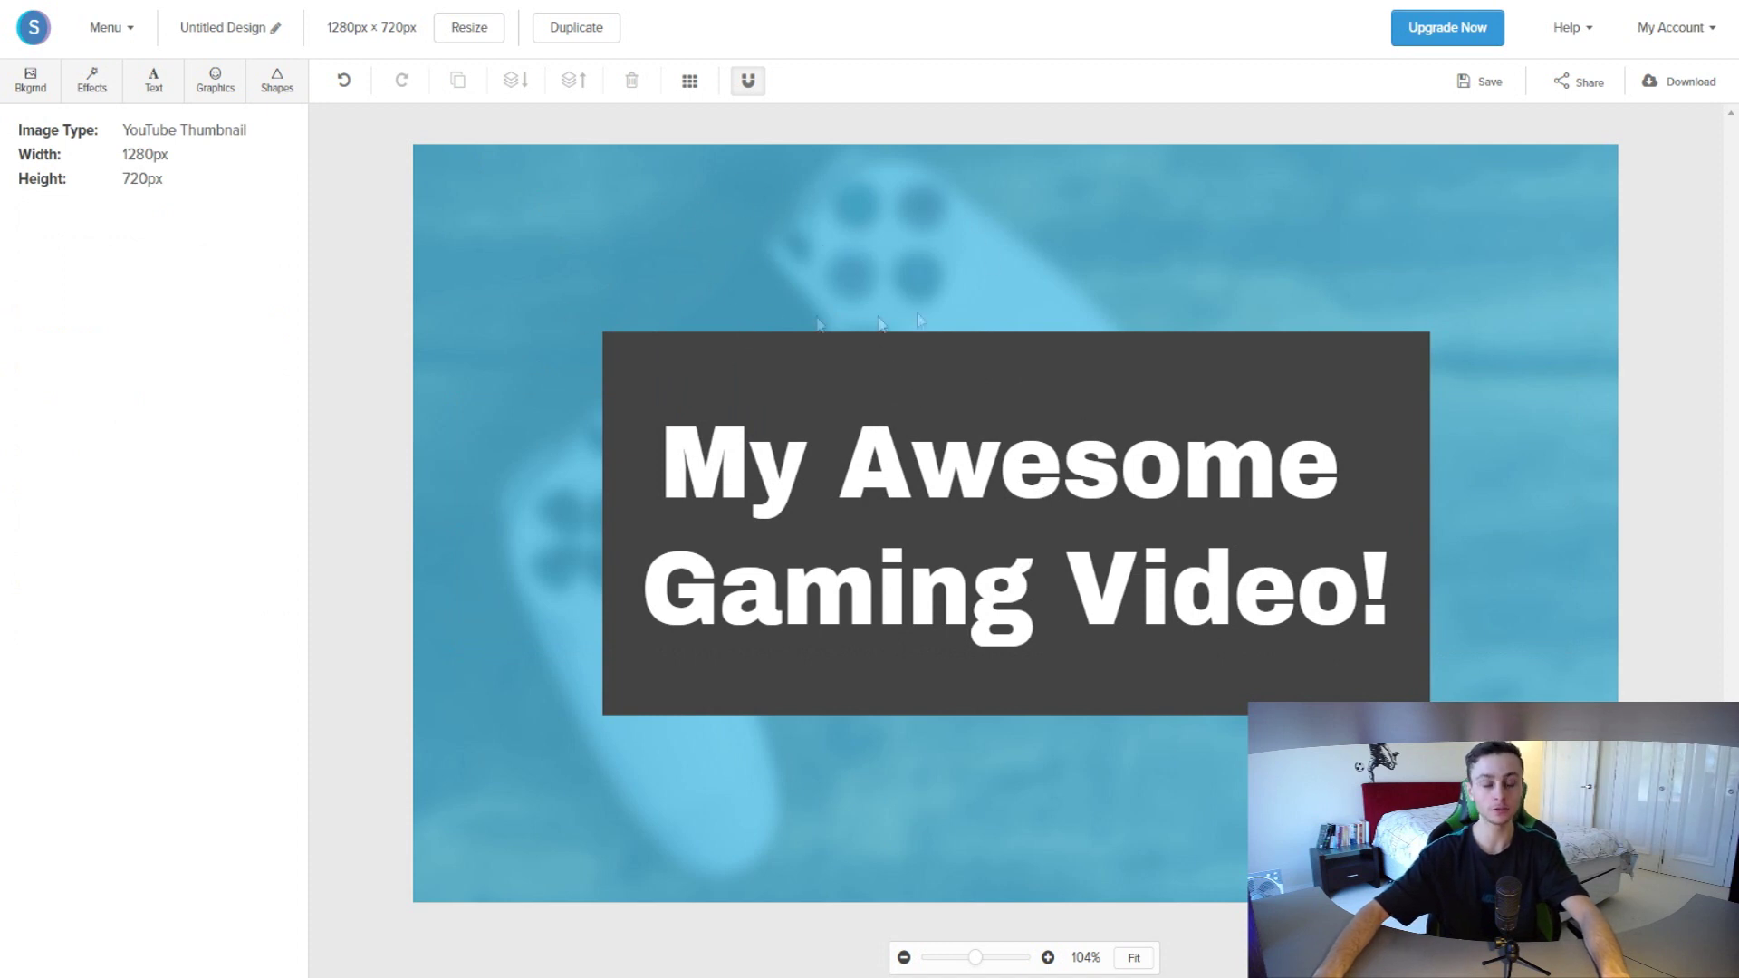
left_click(854, 461)
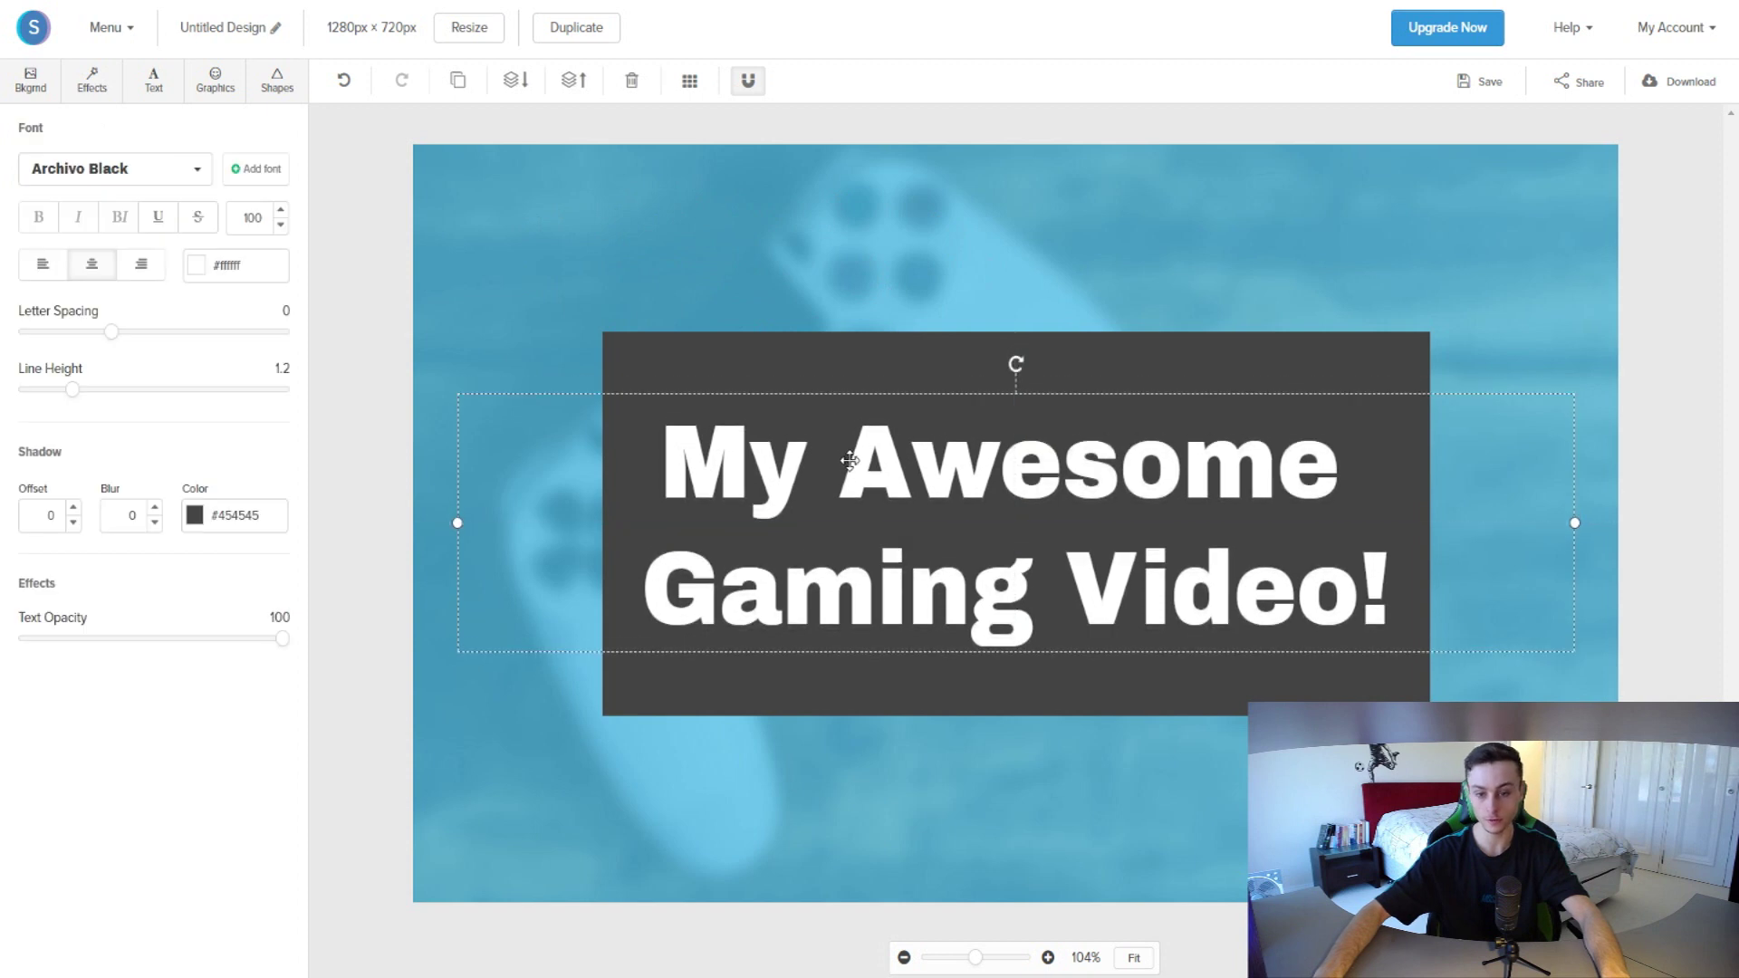
left_click(544, 235)
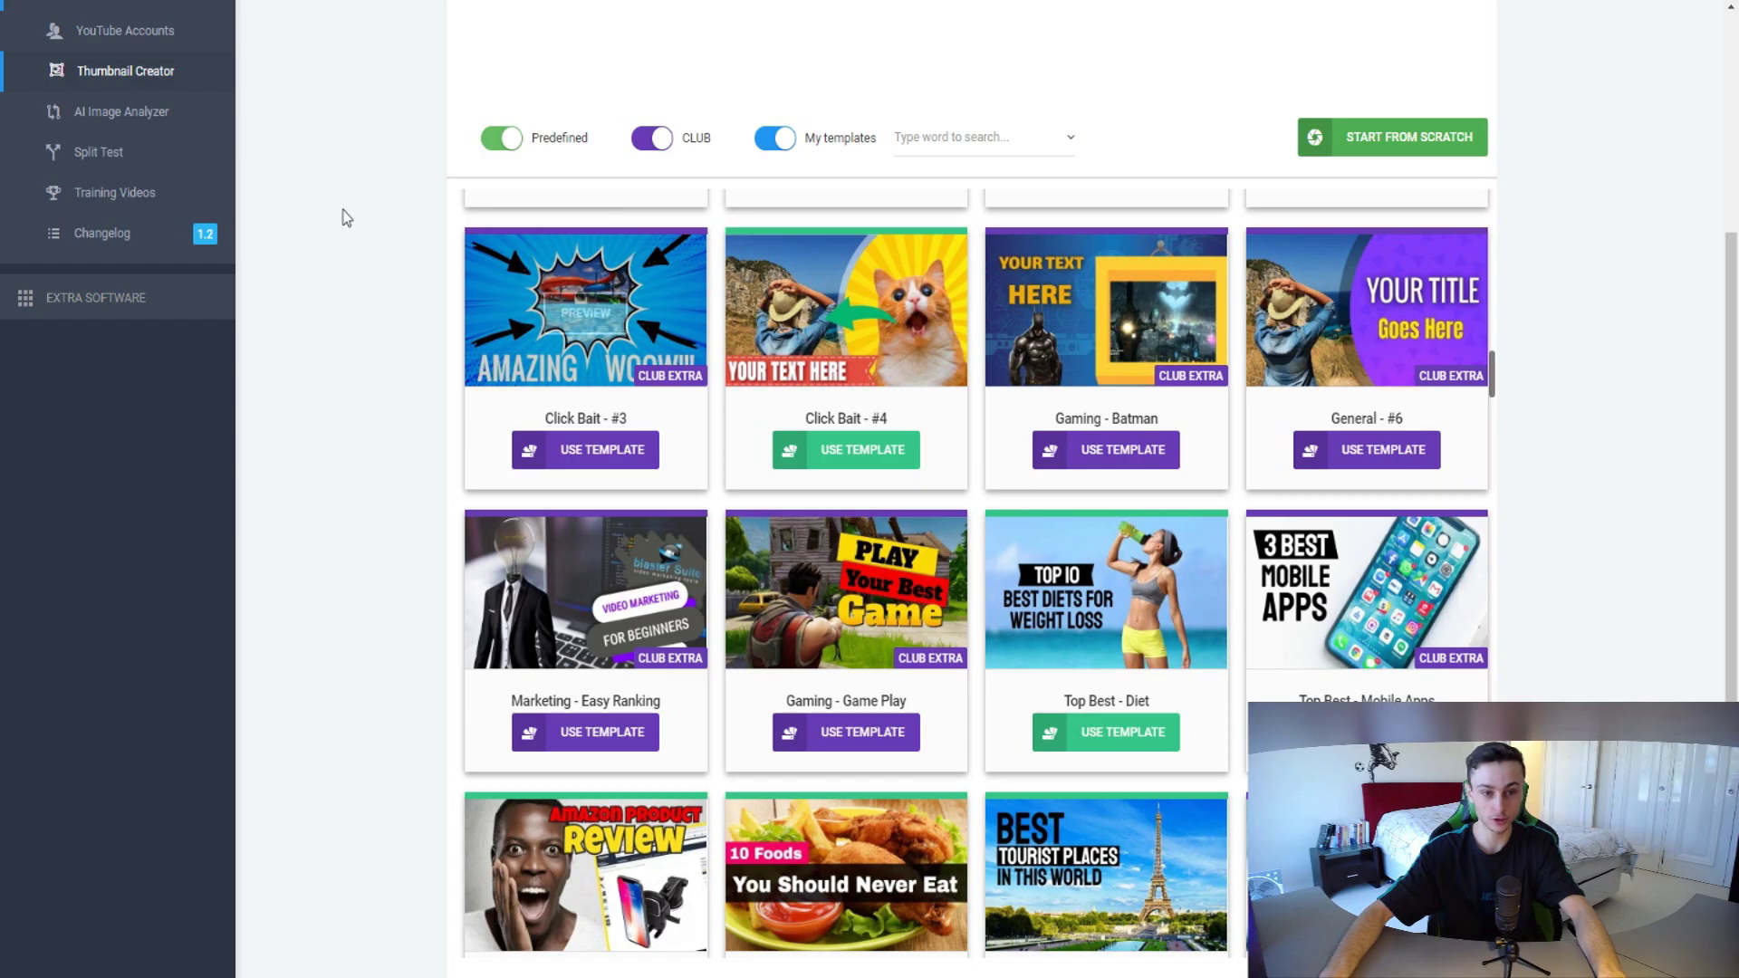
left_click_drag(1495, 379, 1504, 623)
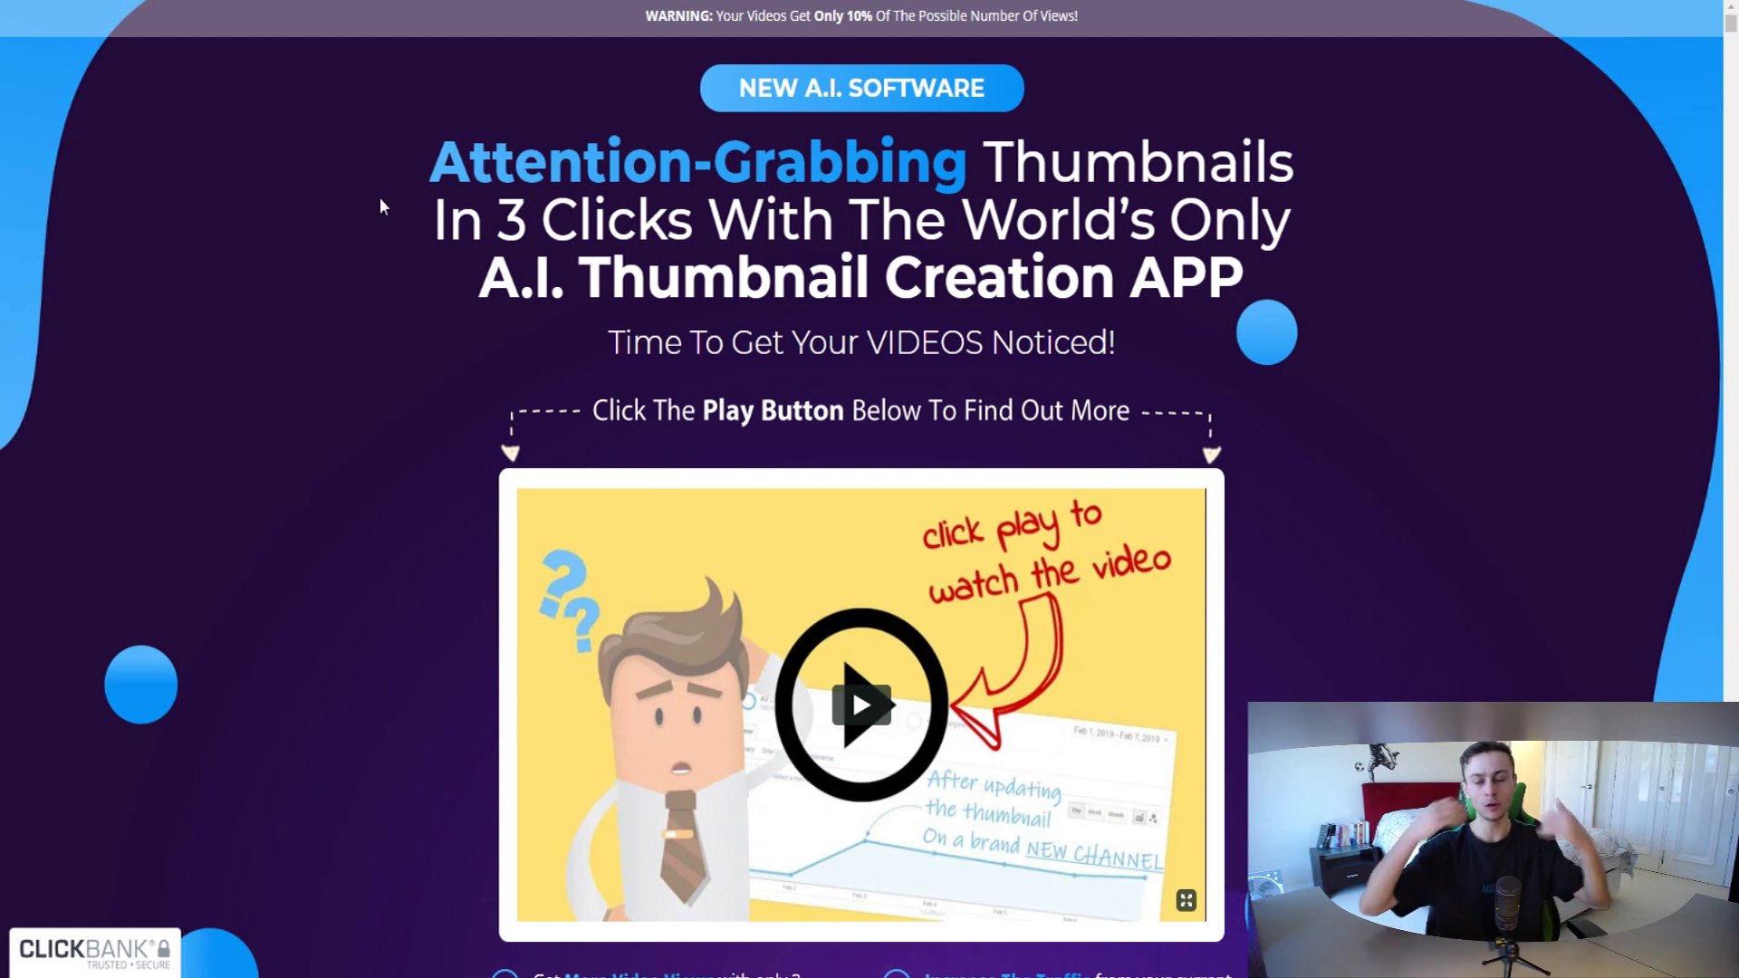
scroll(344, 339, "down", 2)
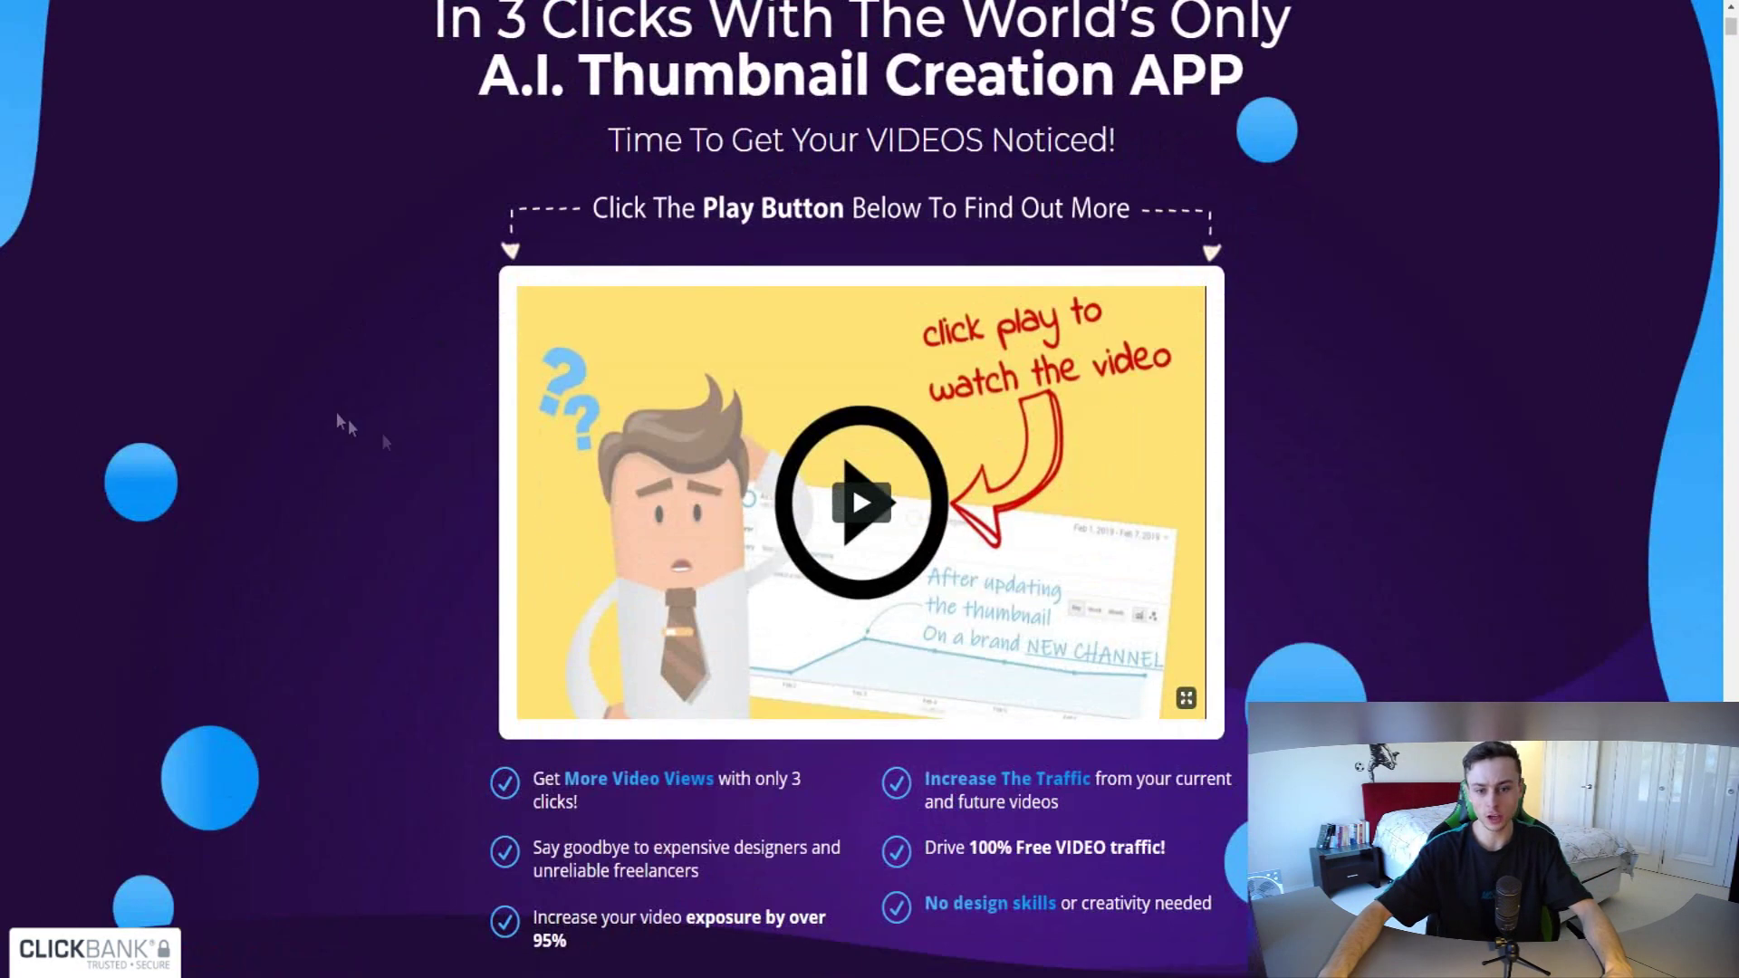
scroll(344, 339, "up", 1)
scroll(344, 340, "up", 1)
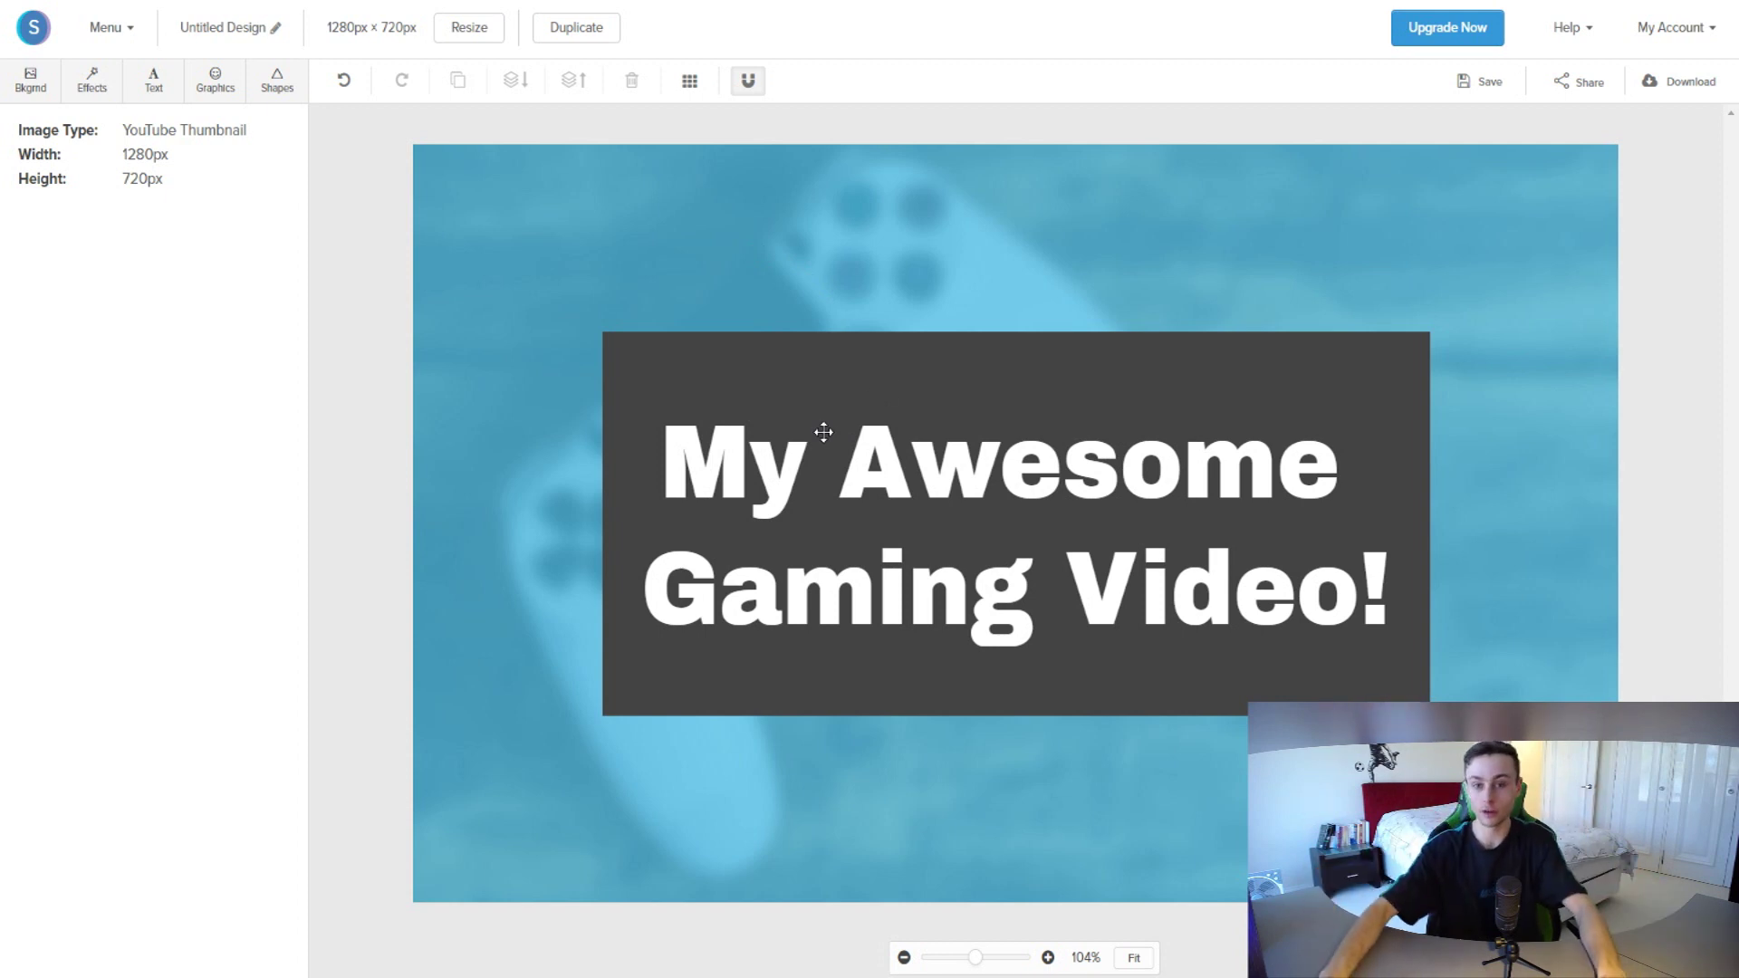
left_click(949, 530)
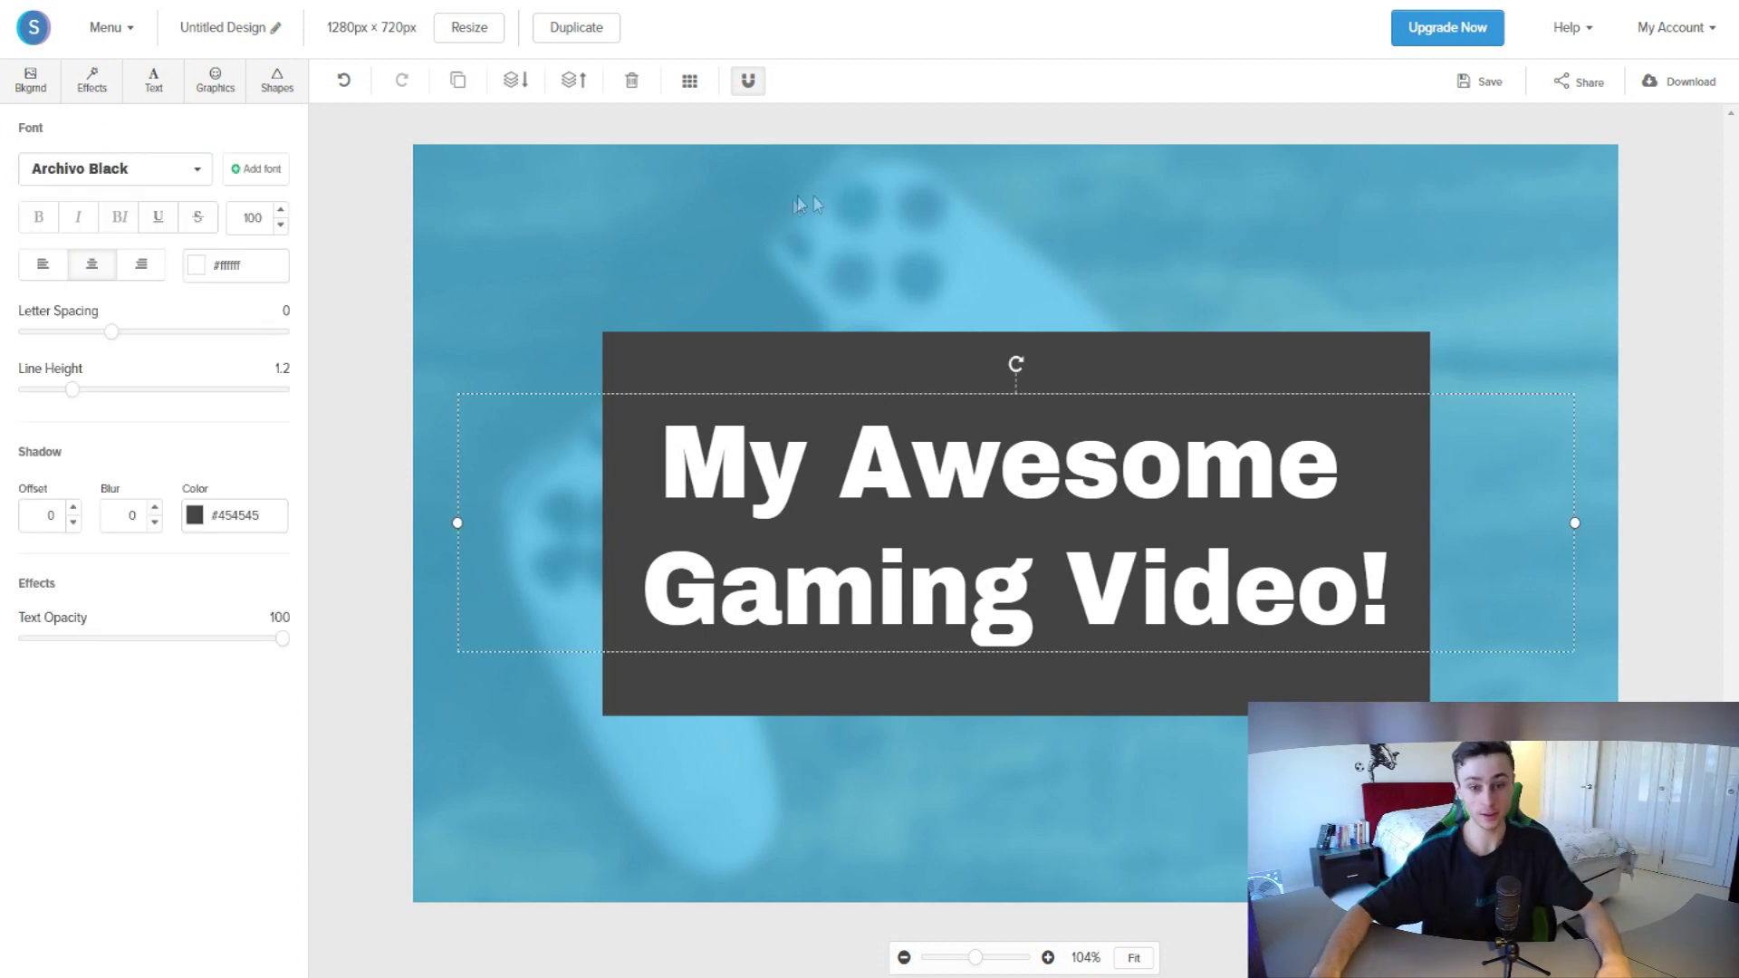
left_click(765, 203)
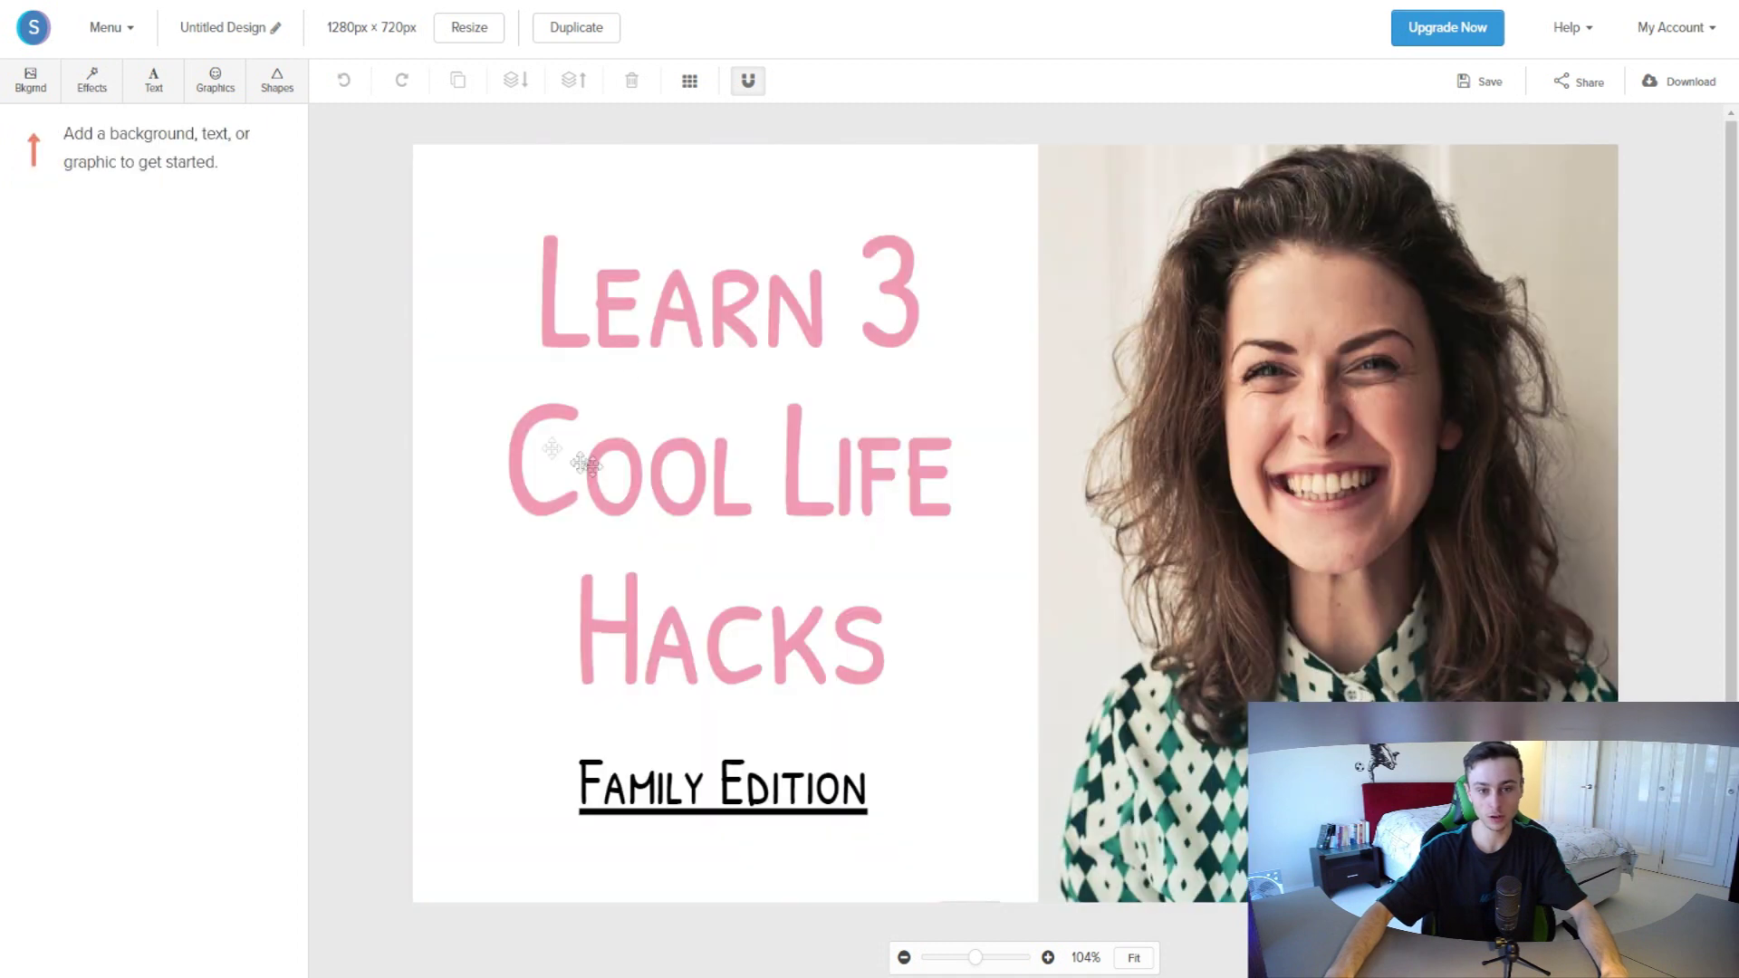
Step: Overwrite the pink title with test text 'WEGRGFEG F', then select the photo and the Family Edition subtitle
left_click(697, 306)
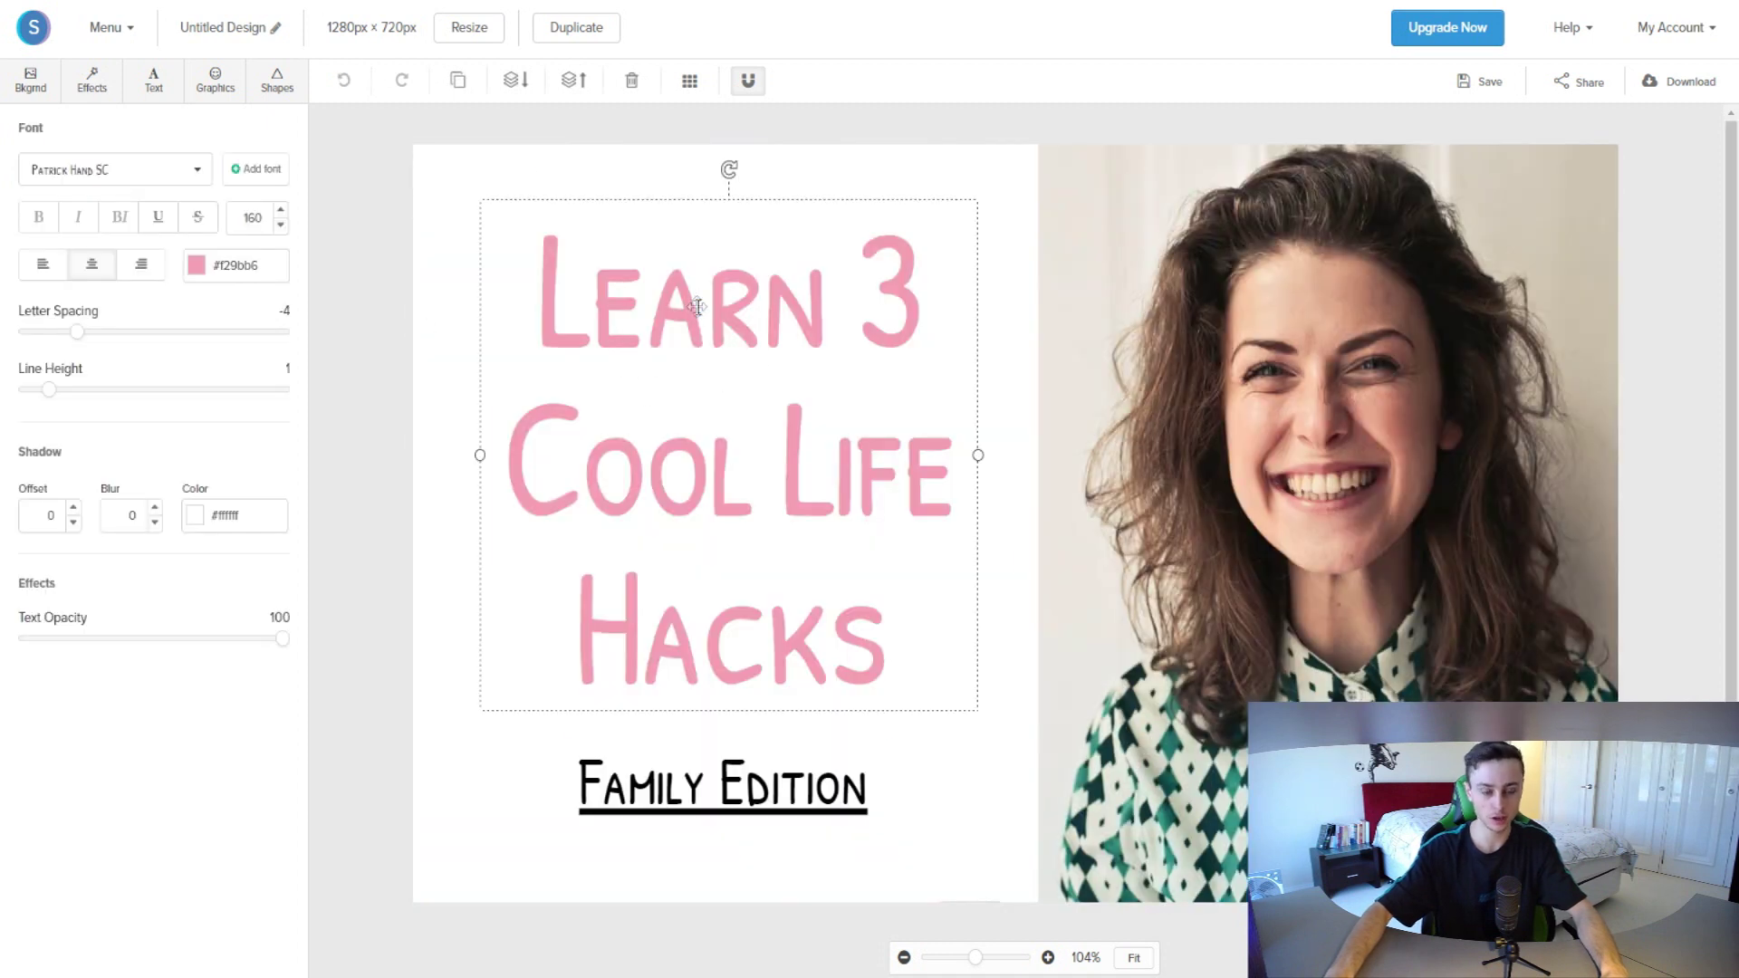
double_click(696, 308)
type("WEGRGFEG F")
left_click(1323, 427)
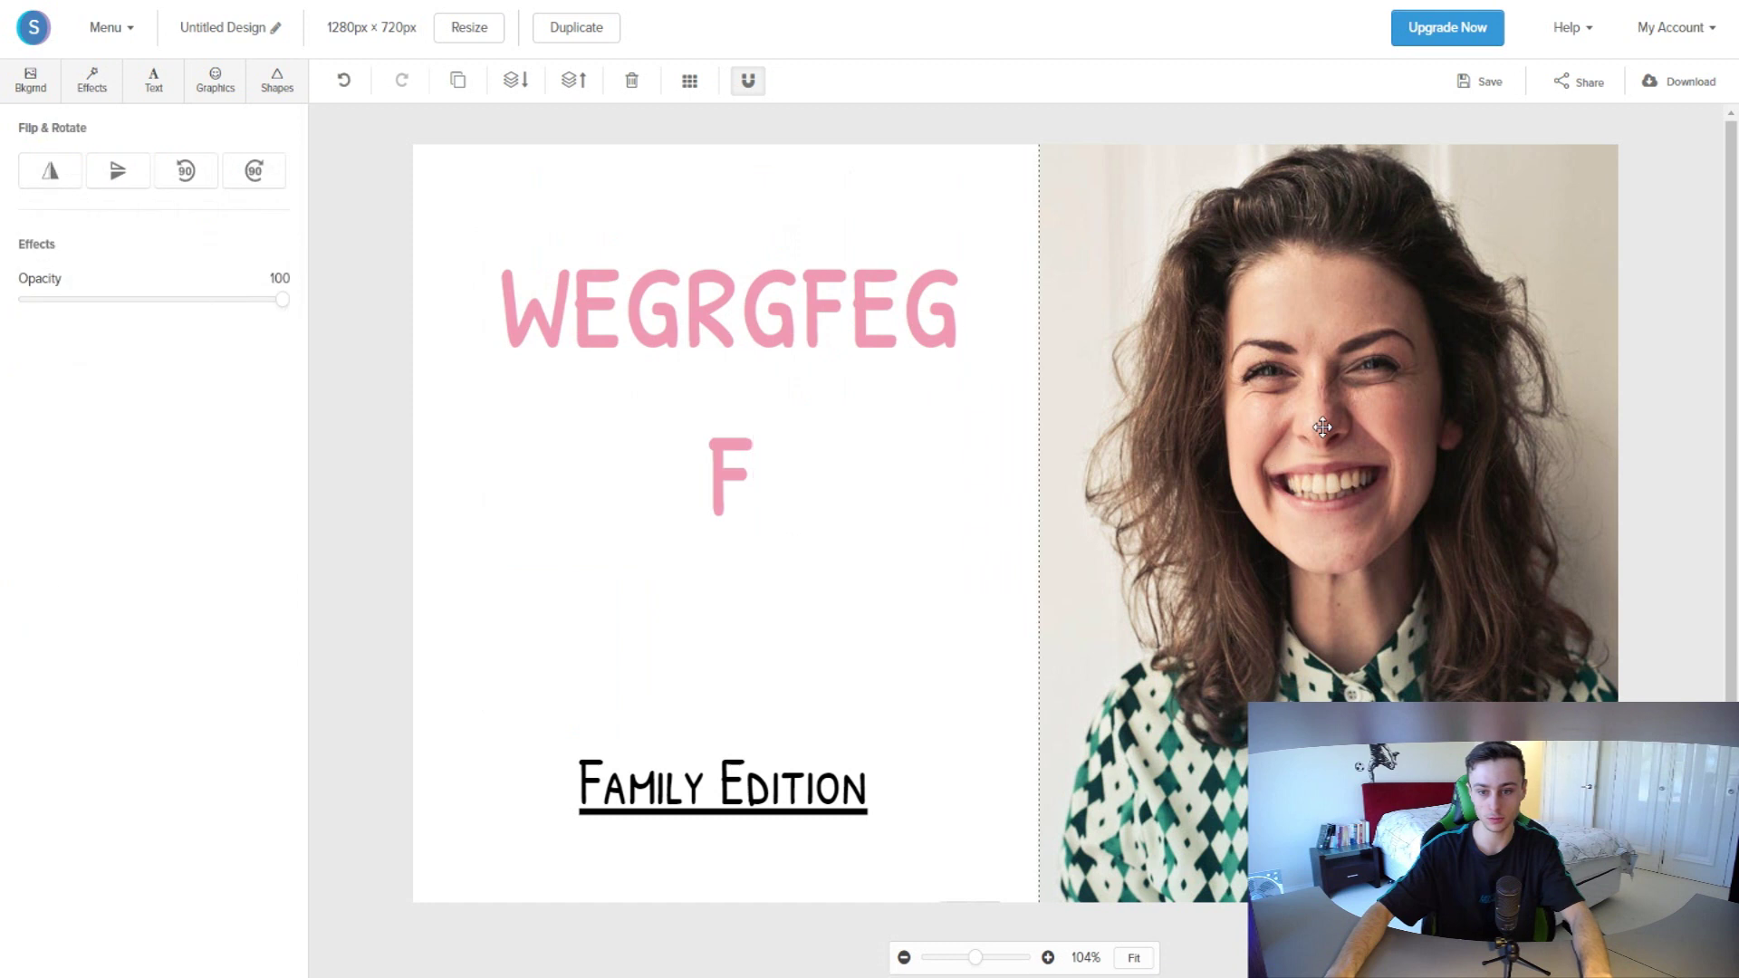
left_click(681, 768)
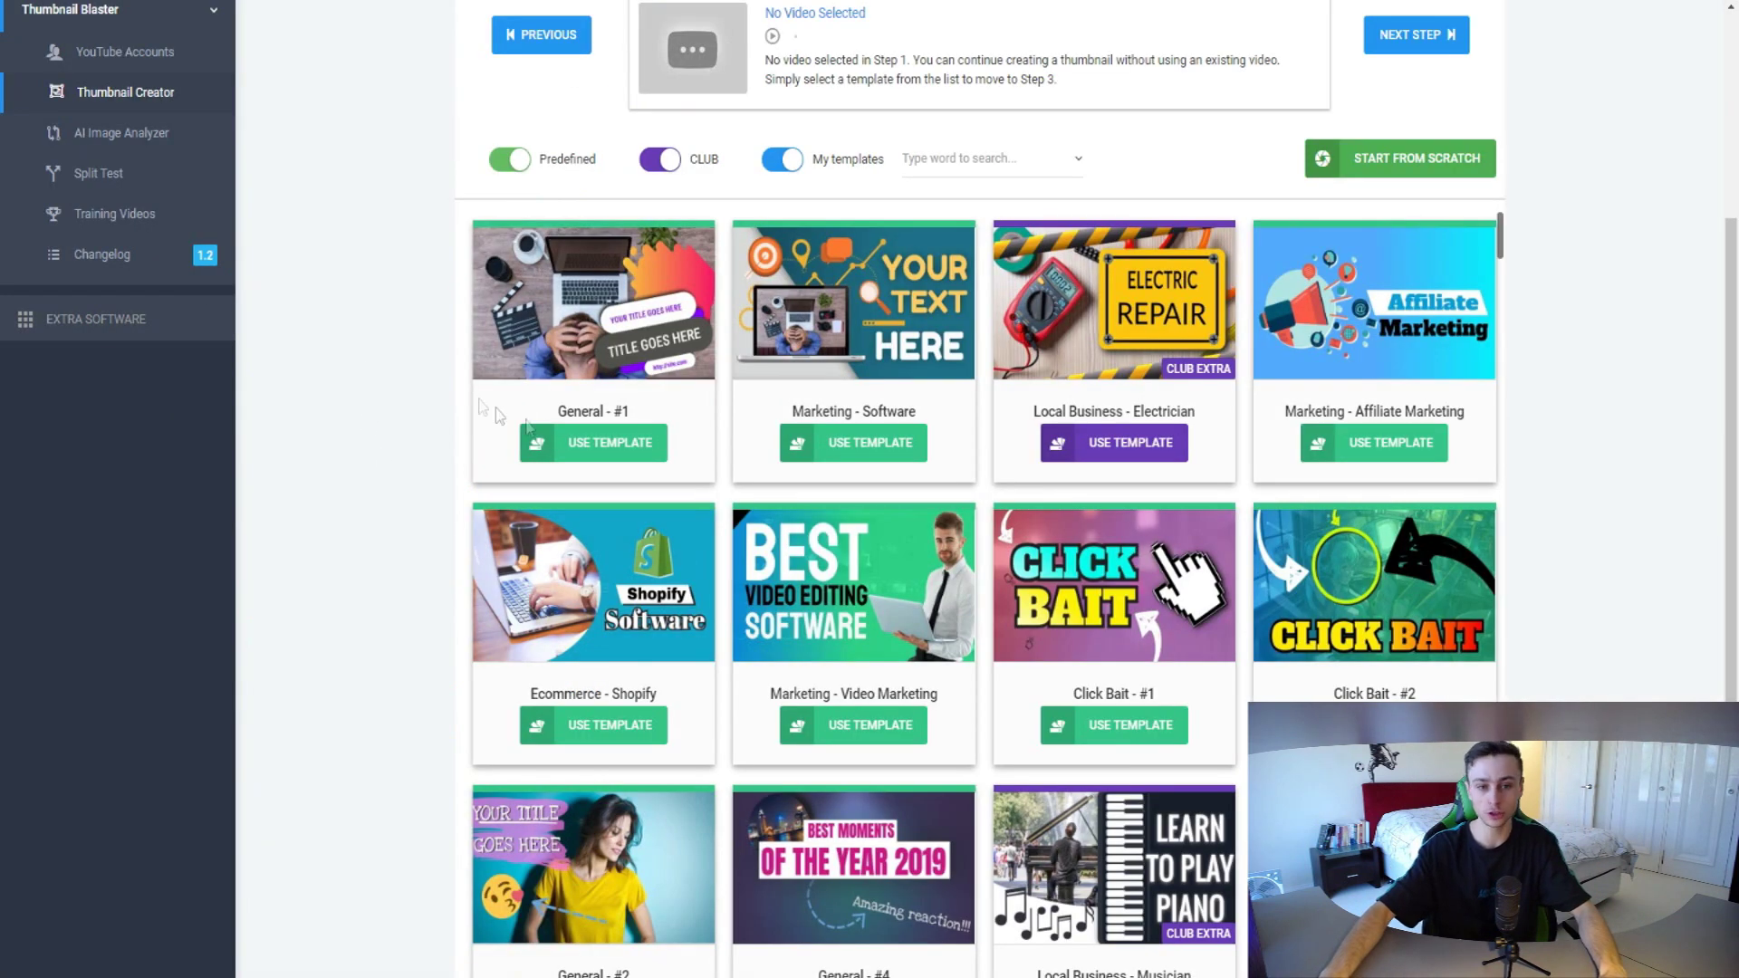
Step: Scroll down through the Thumbnail Creator template gallery and back up again
scroll(1343, 336, "down", 2)
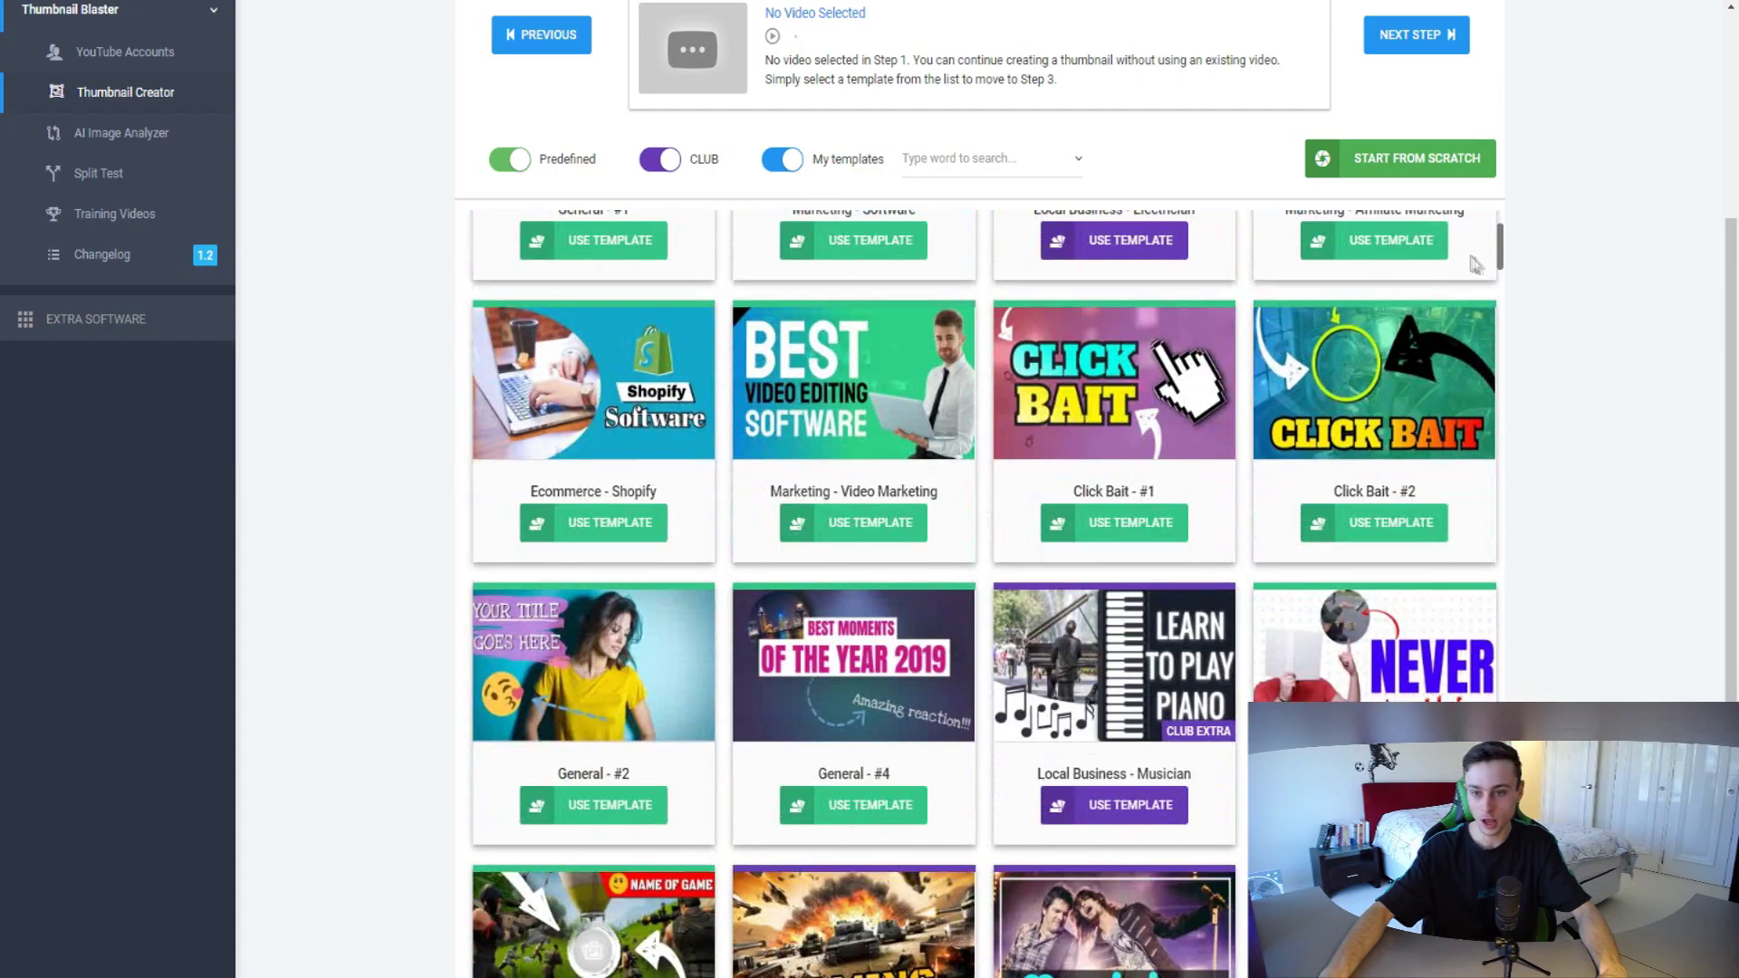
left_click_drag(1501, 258, 1523, 584)
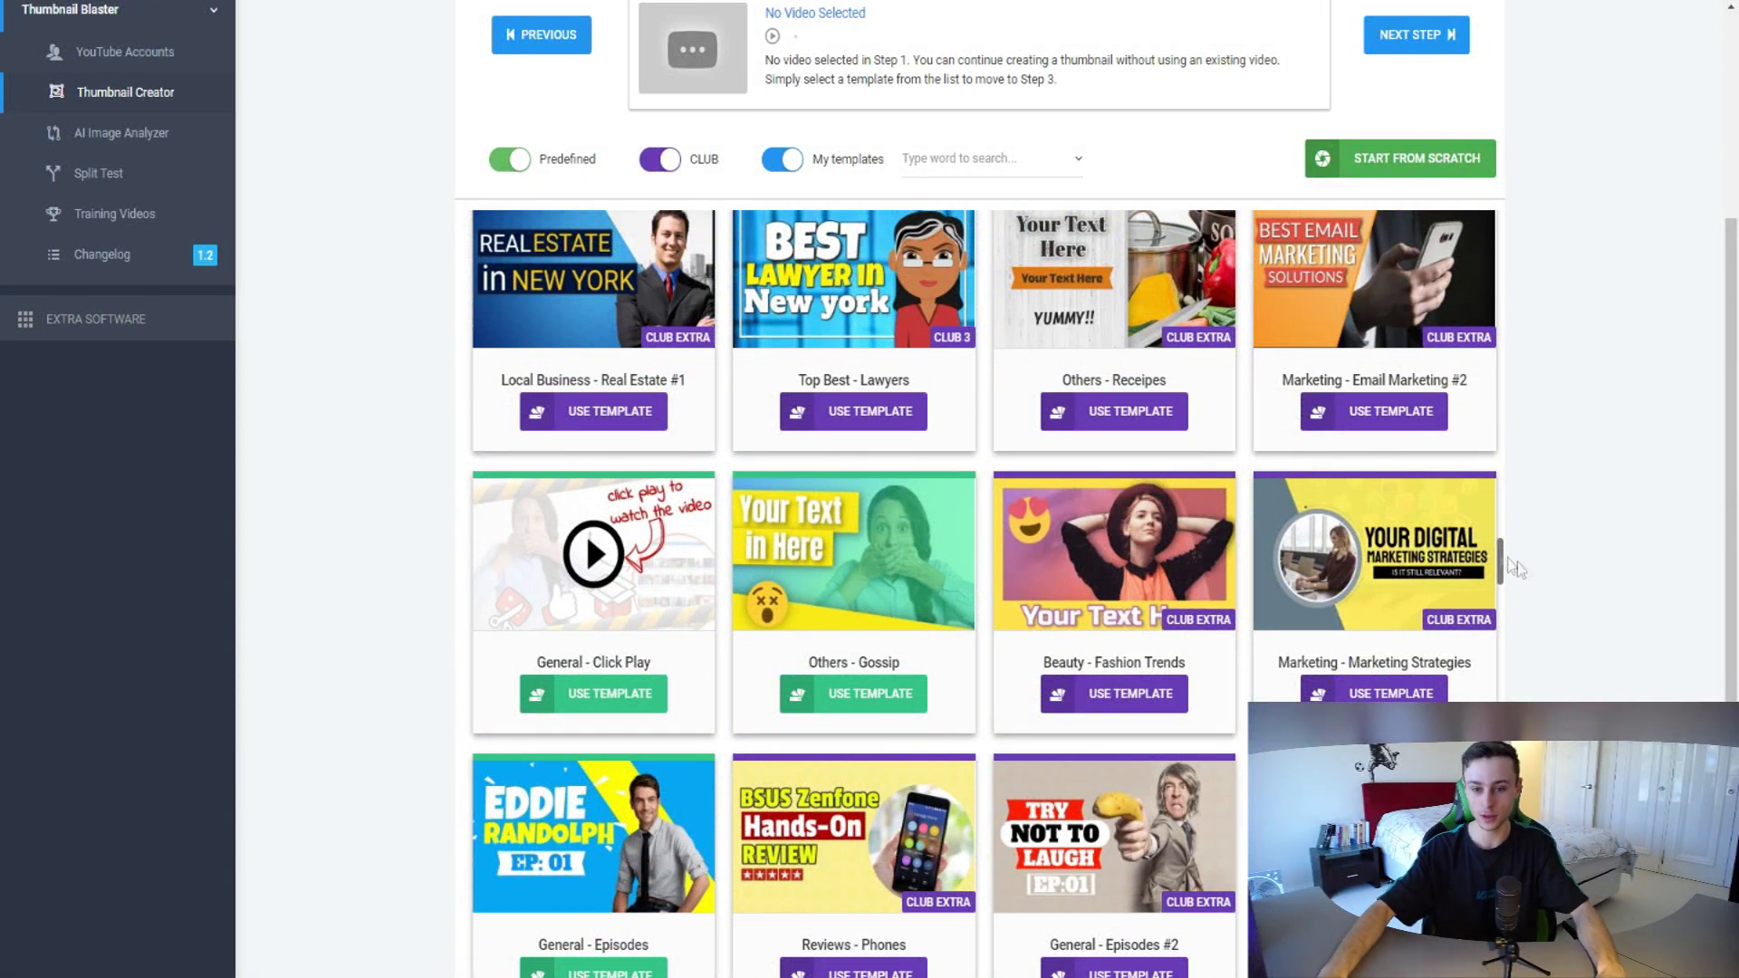
mouse_move(1480, 578)
scroll(1480, 578, "up", 3)
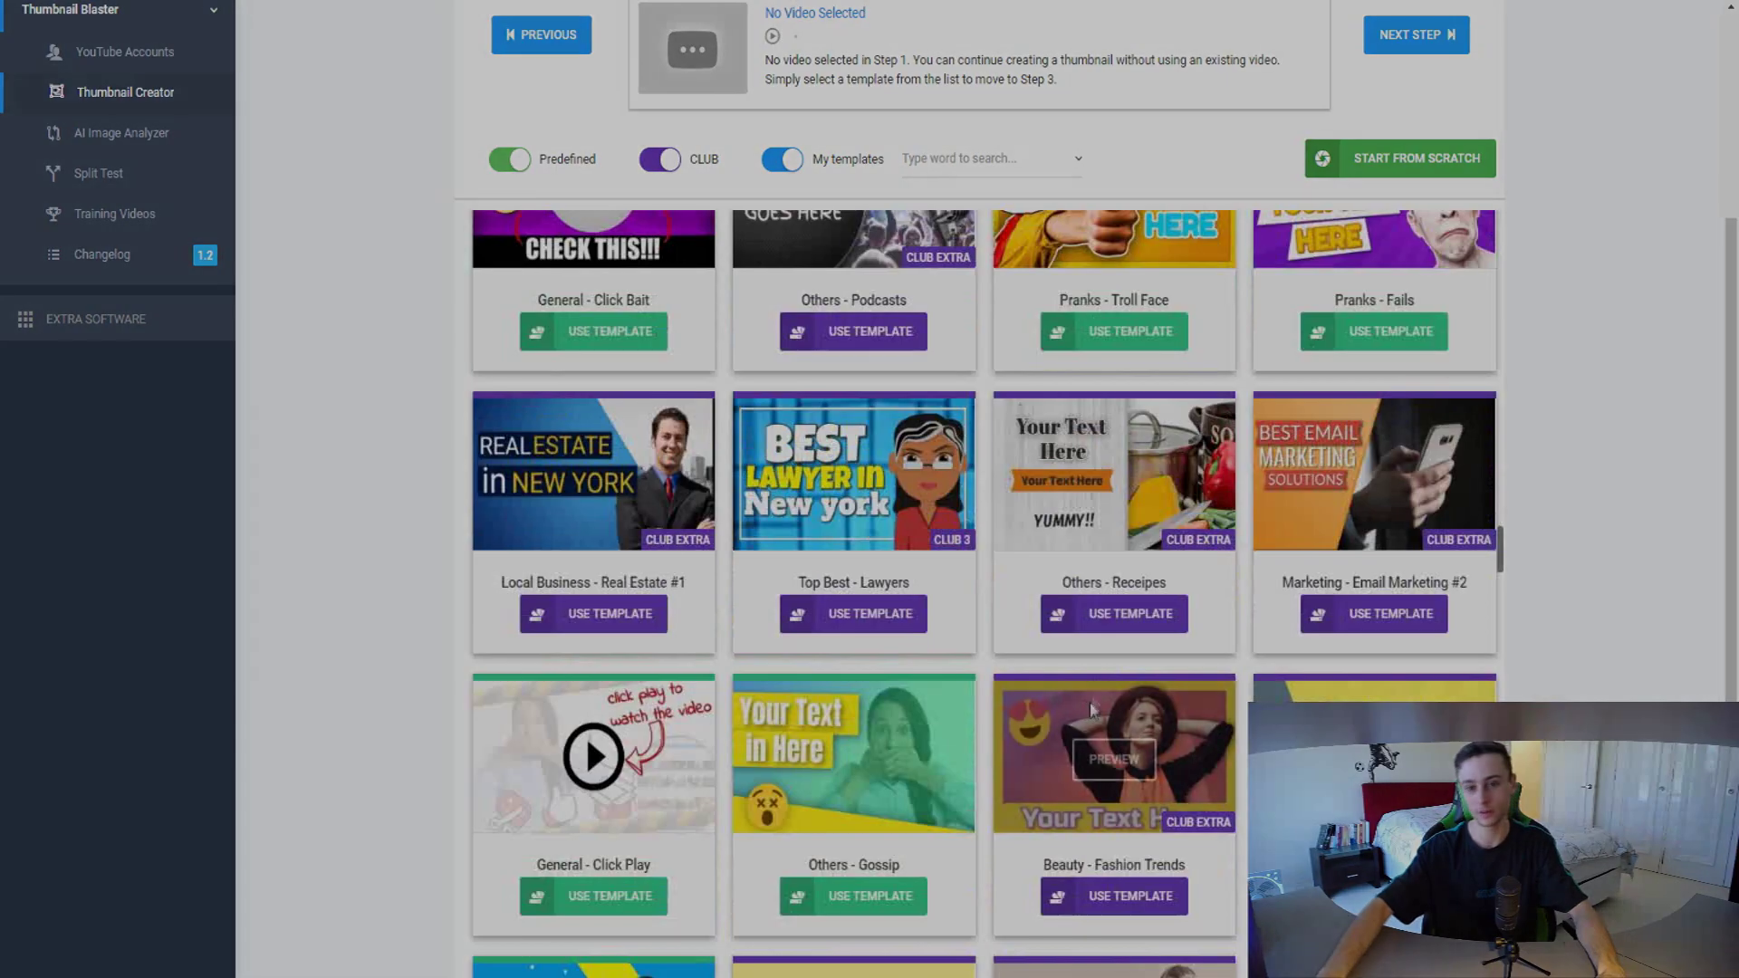